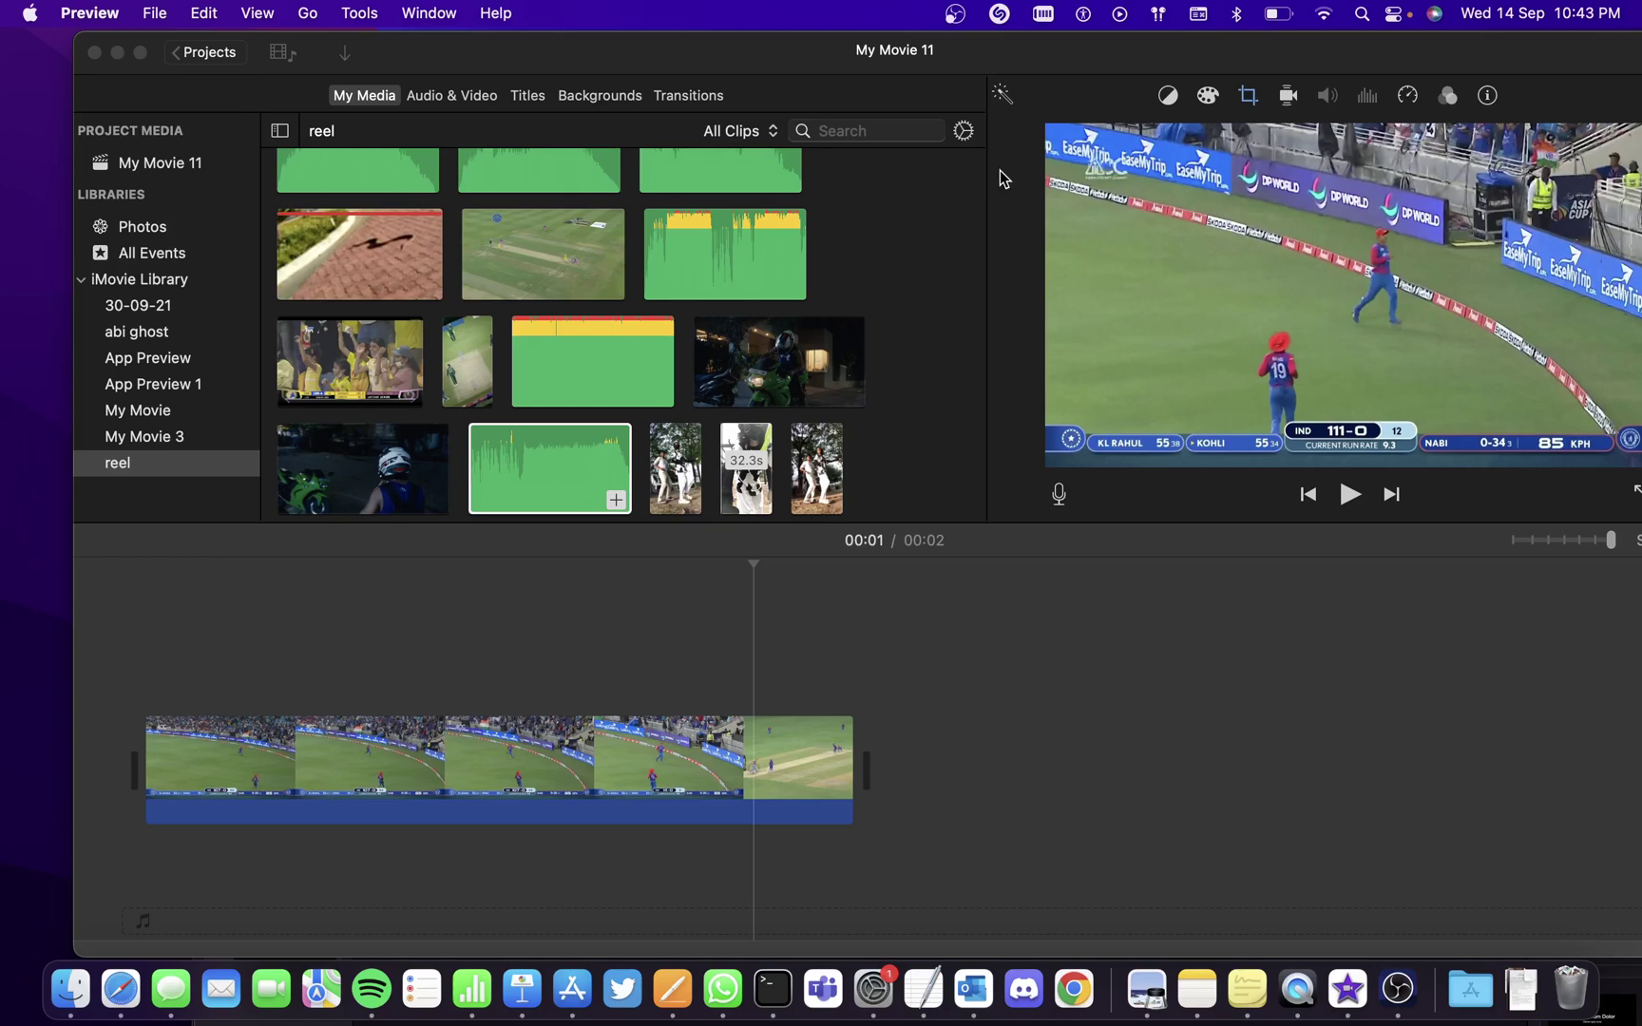
Play the roughly two-second cricket clip in the My Movie 11 project
left_click(162, 686)
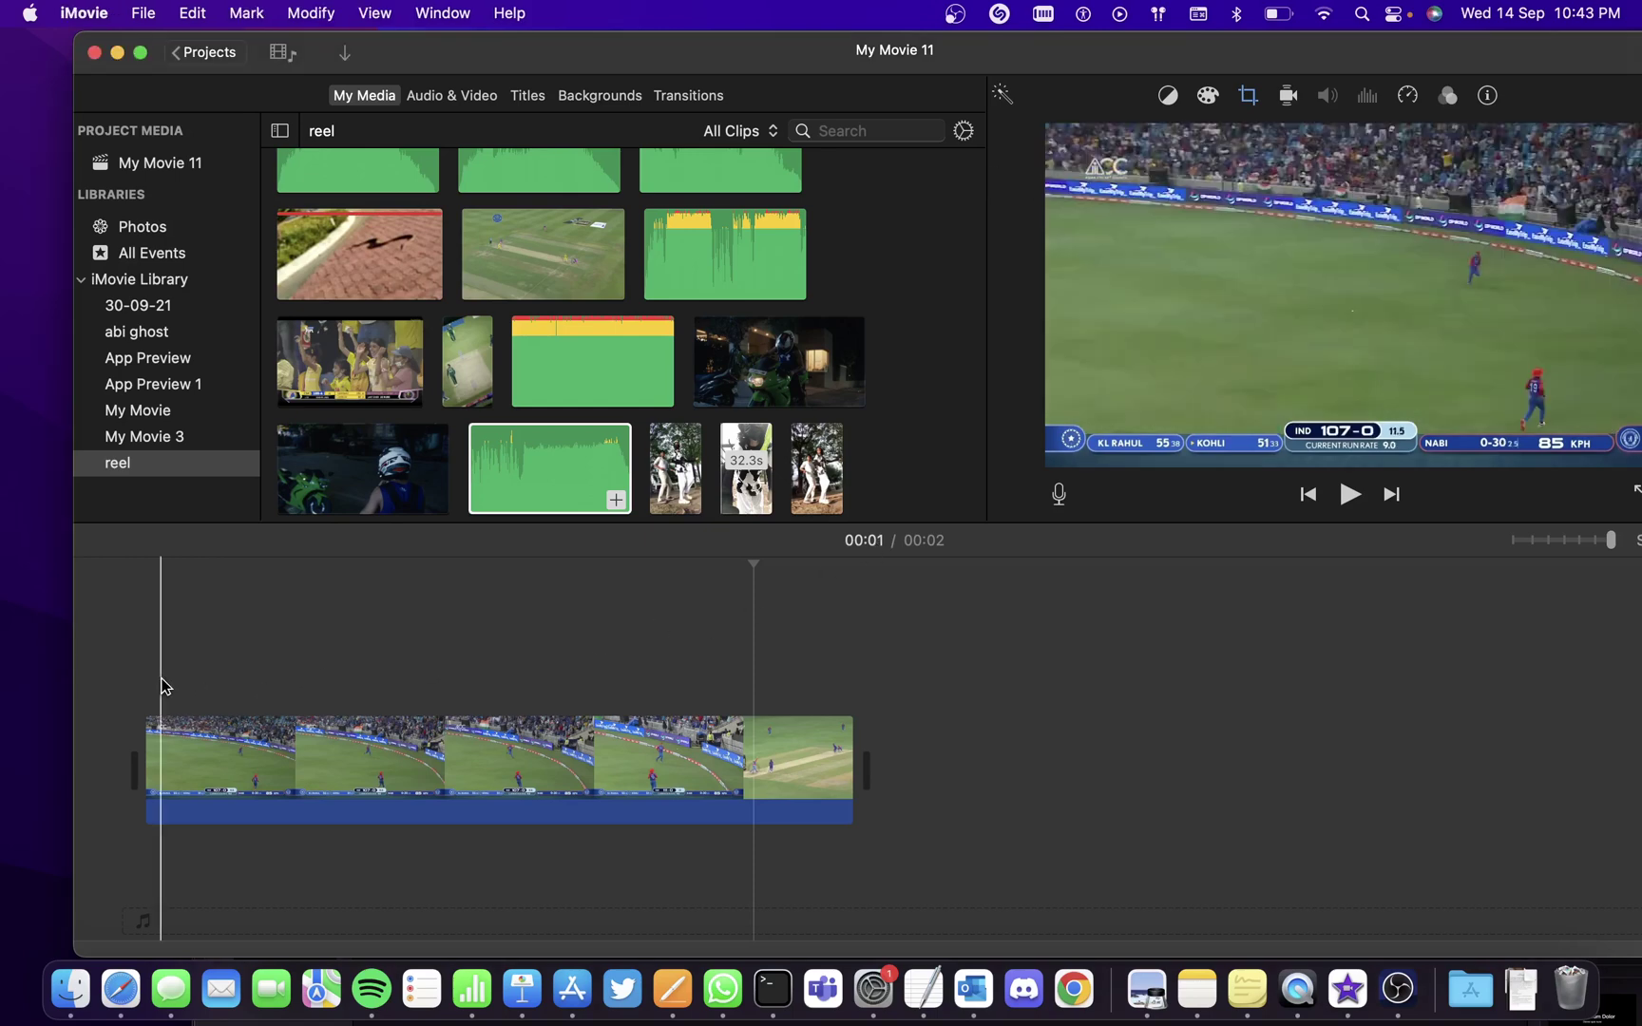
key("space")
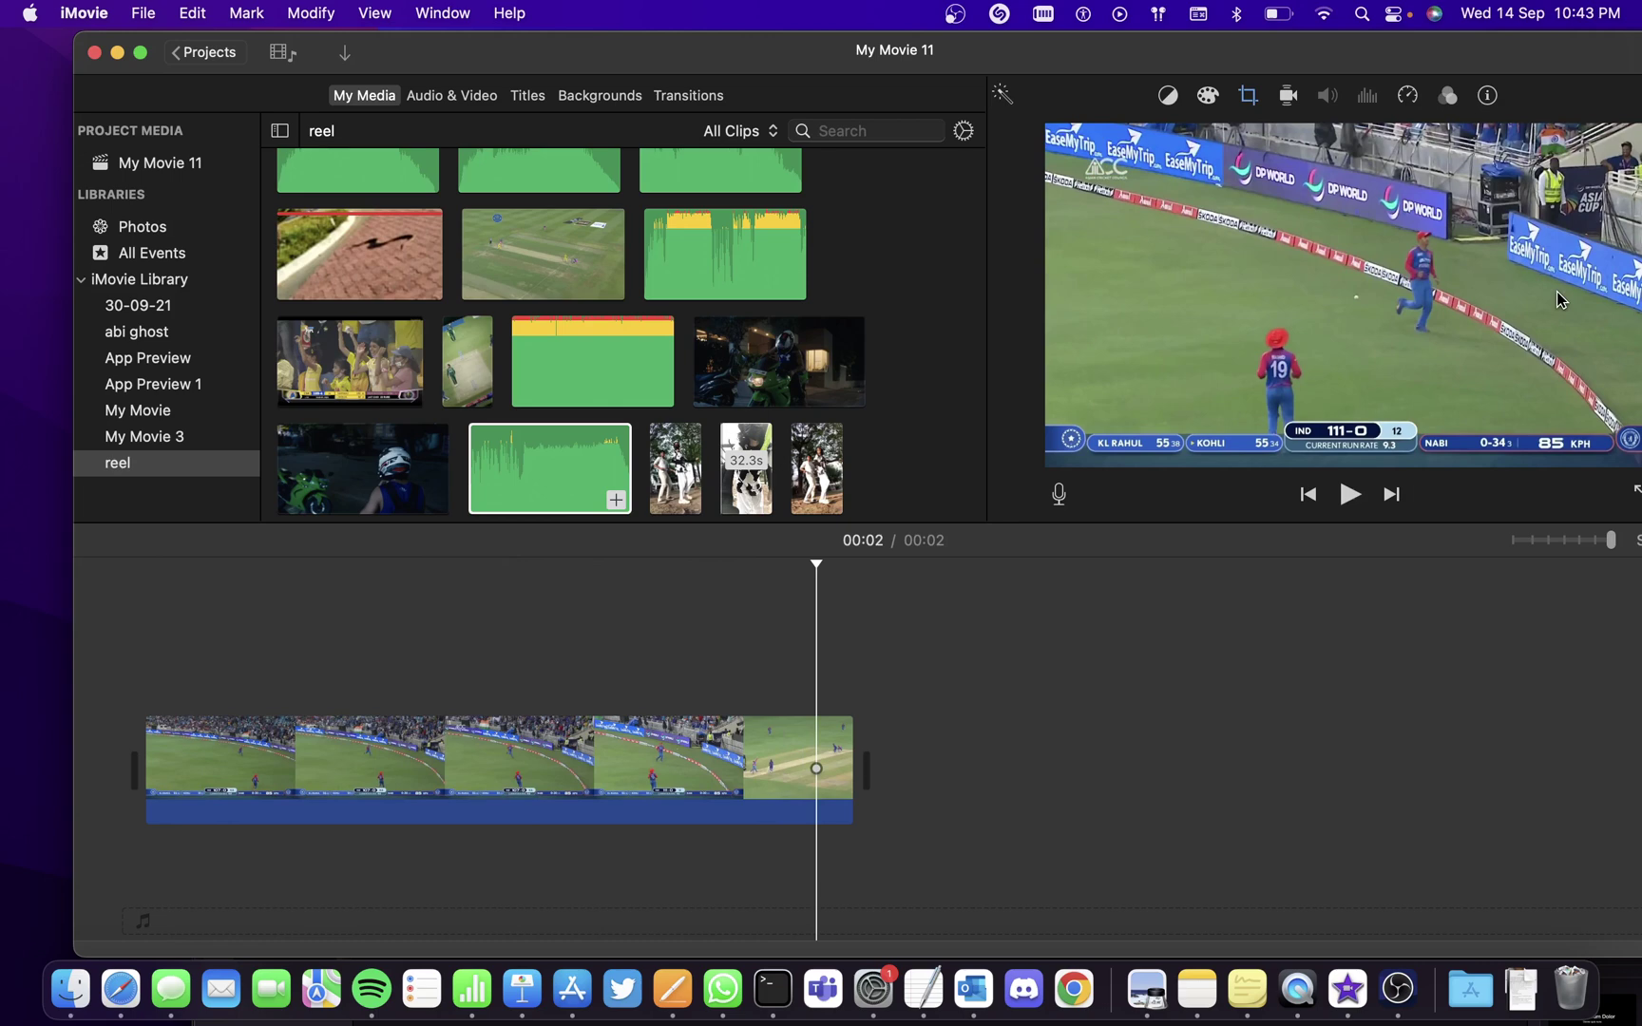
mouse_move(1298, 63)
left_mouse_down()
mouse_move(1290, 75)
mouse_move(1295, 42)
left_mouse_up()
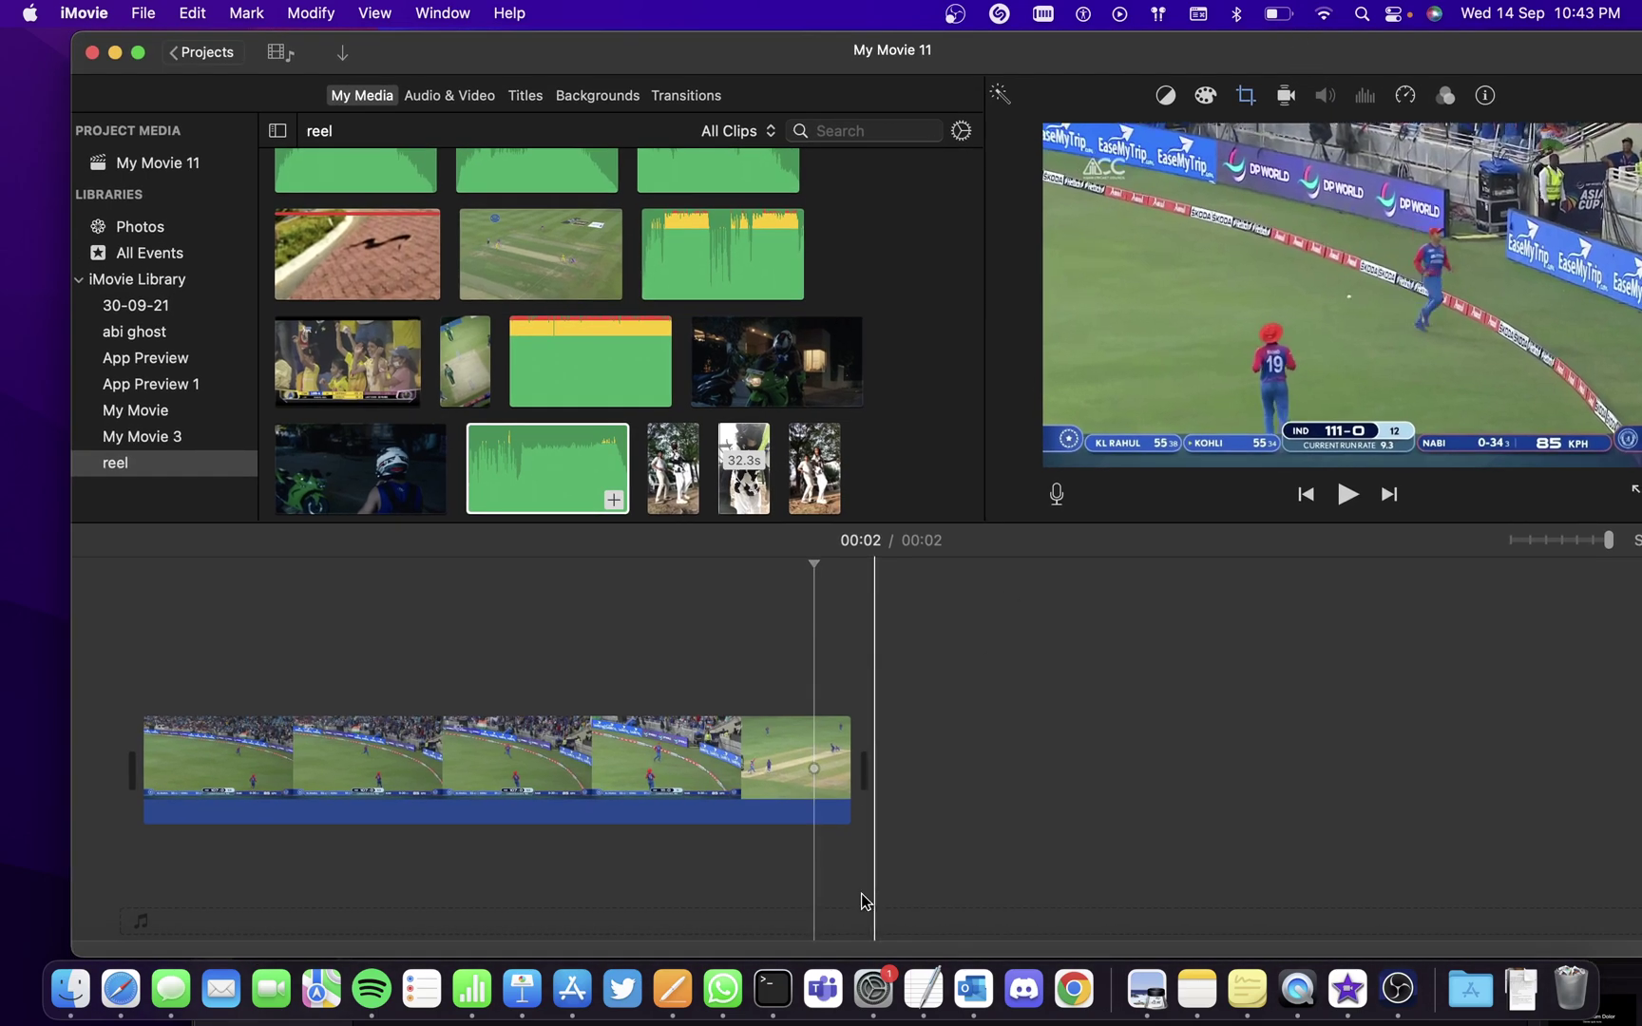
Insert a blue basic arrow on the slide and stretch it to about 573 × 160 pt
left_click(535, 992)
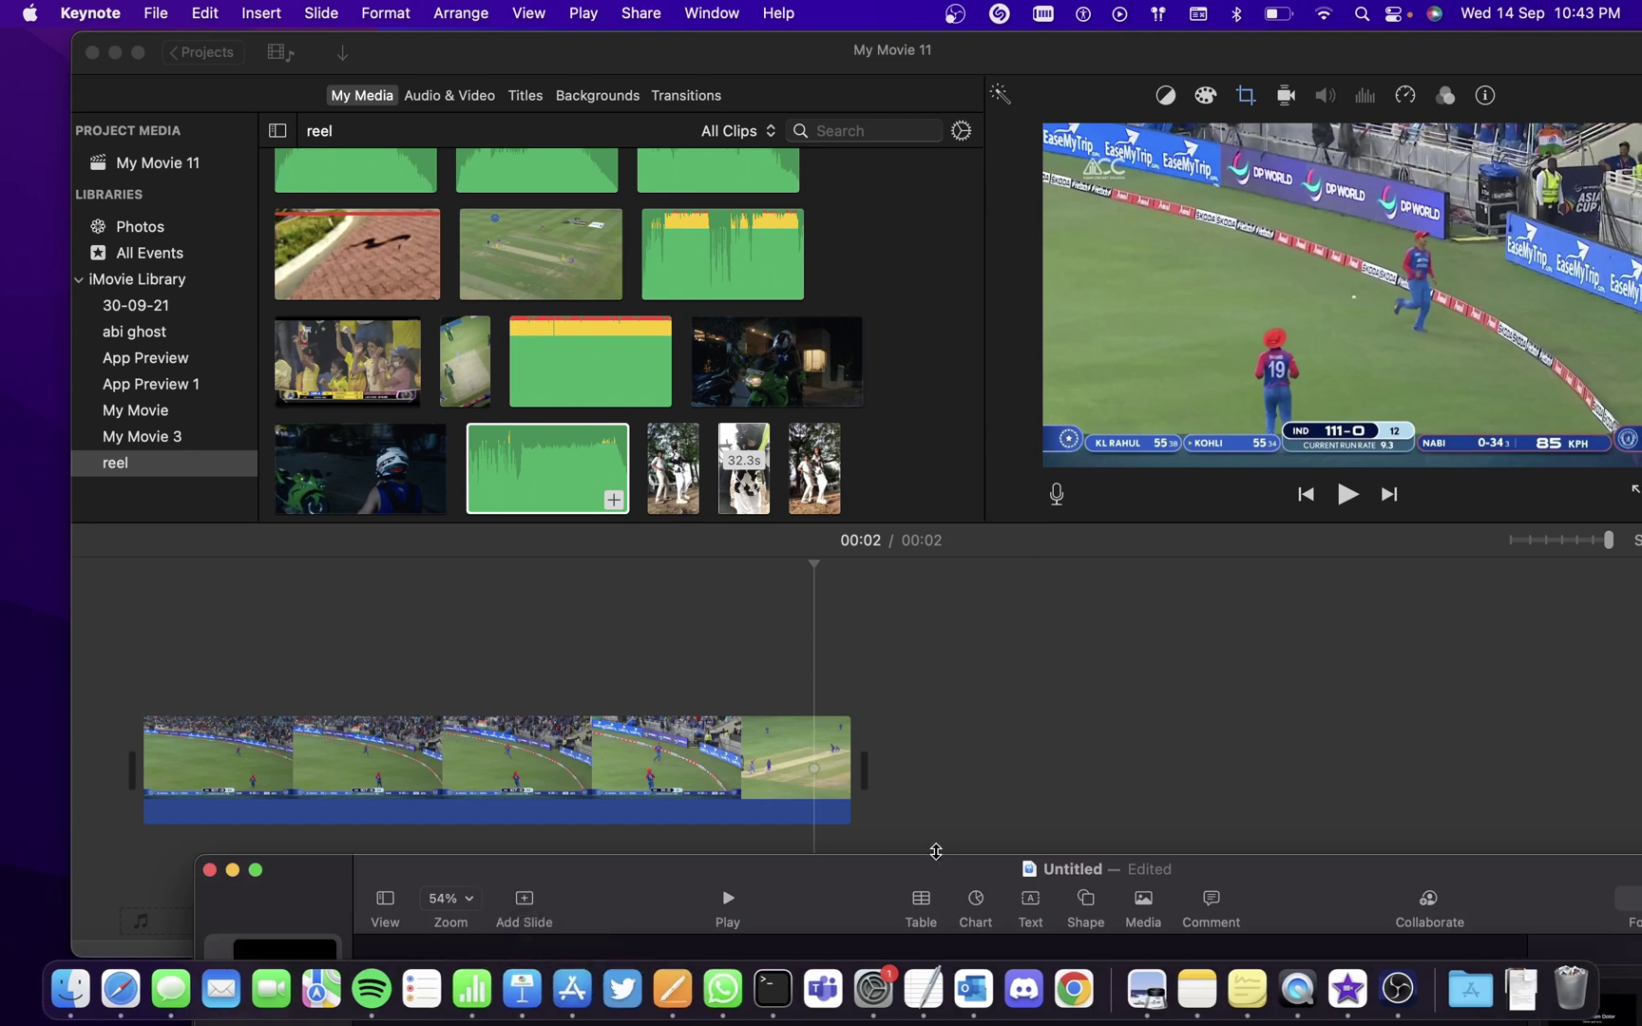
left_click_drag(921, 869, 768, 31)
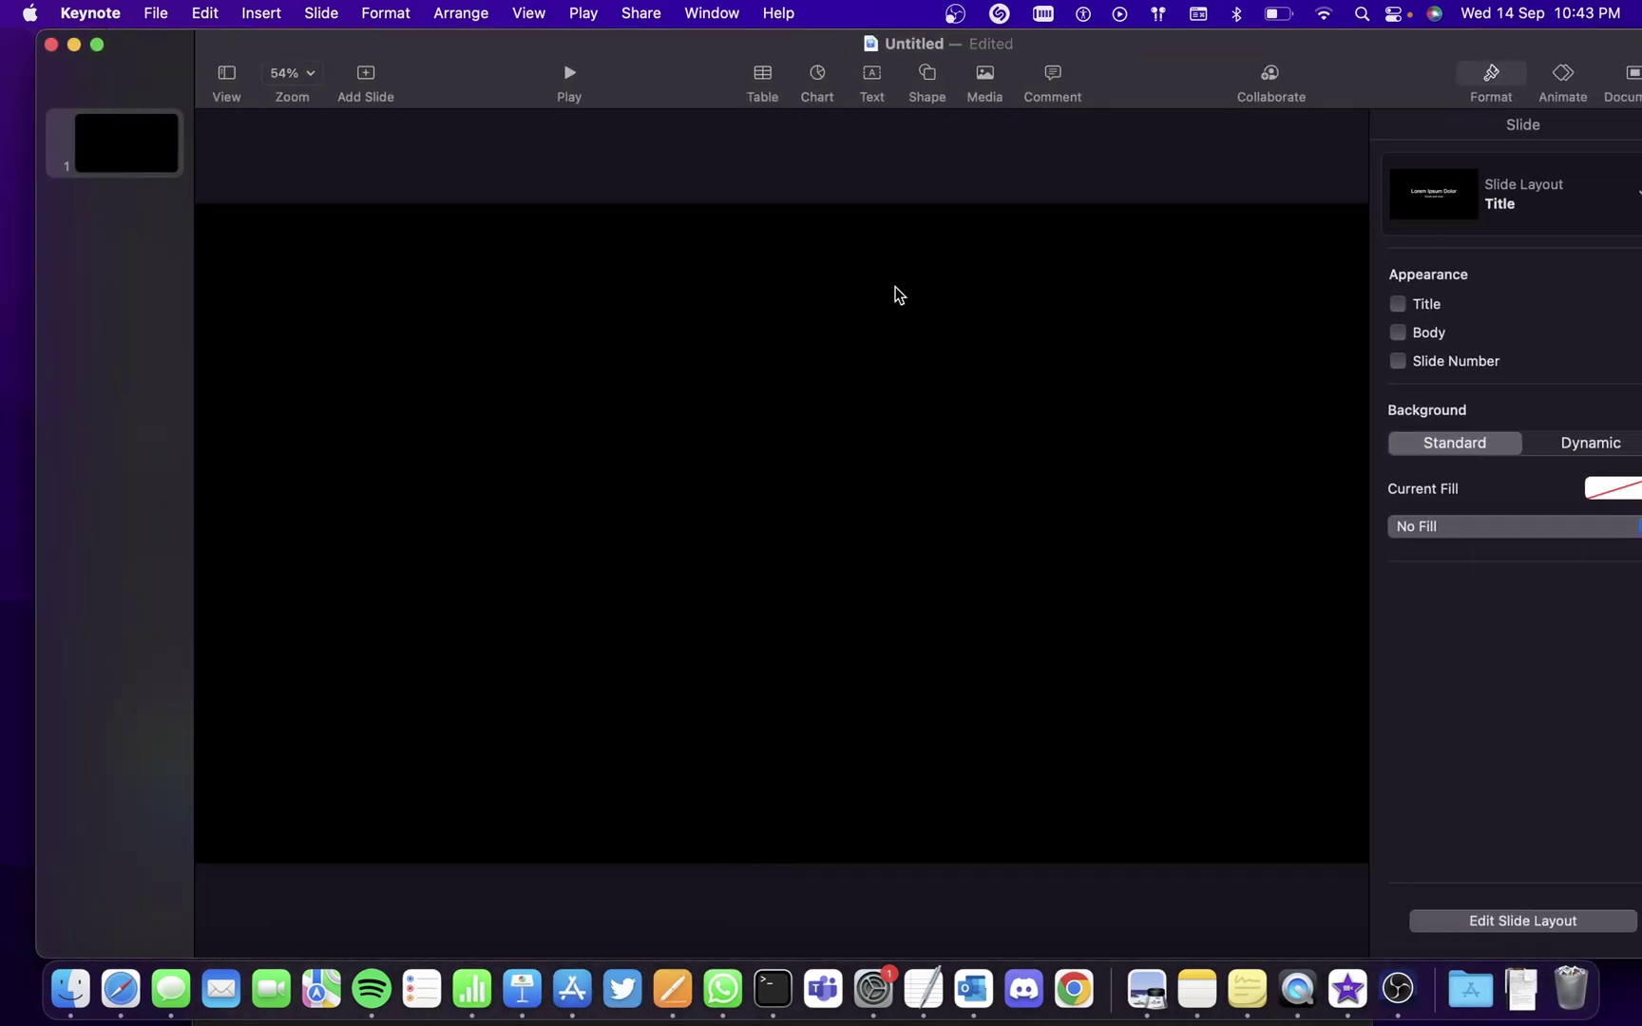
left_click(928, 76)
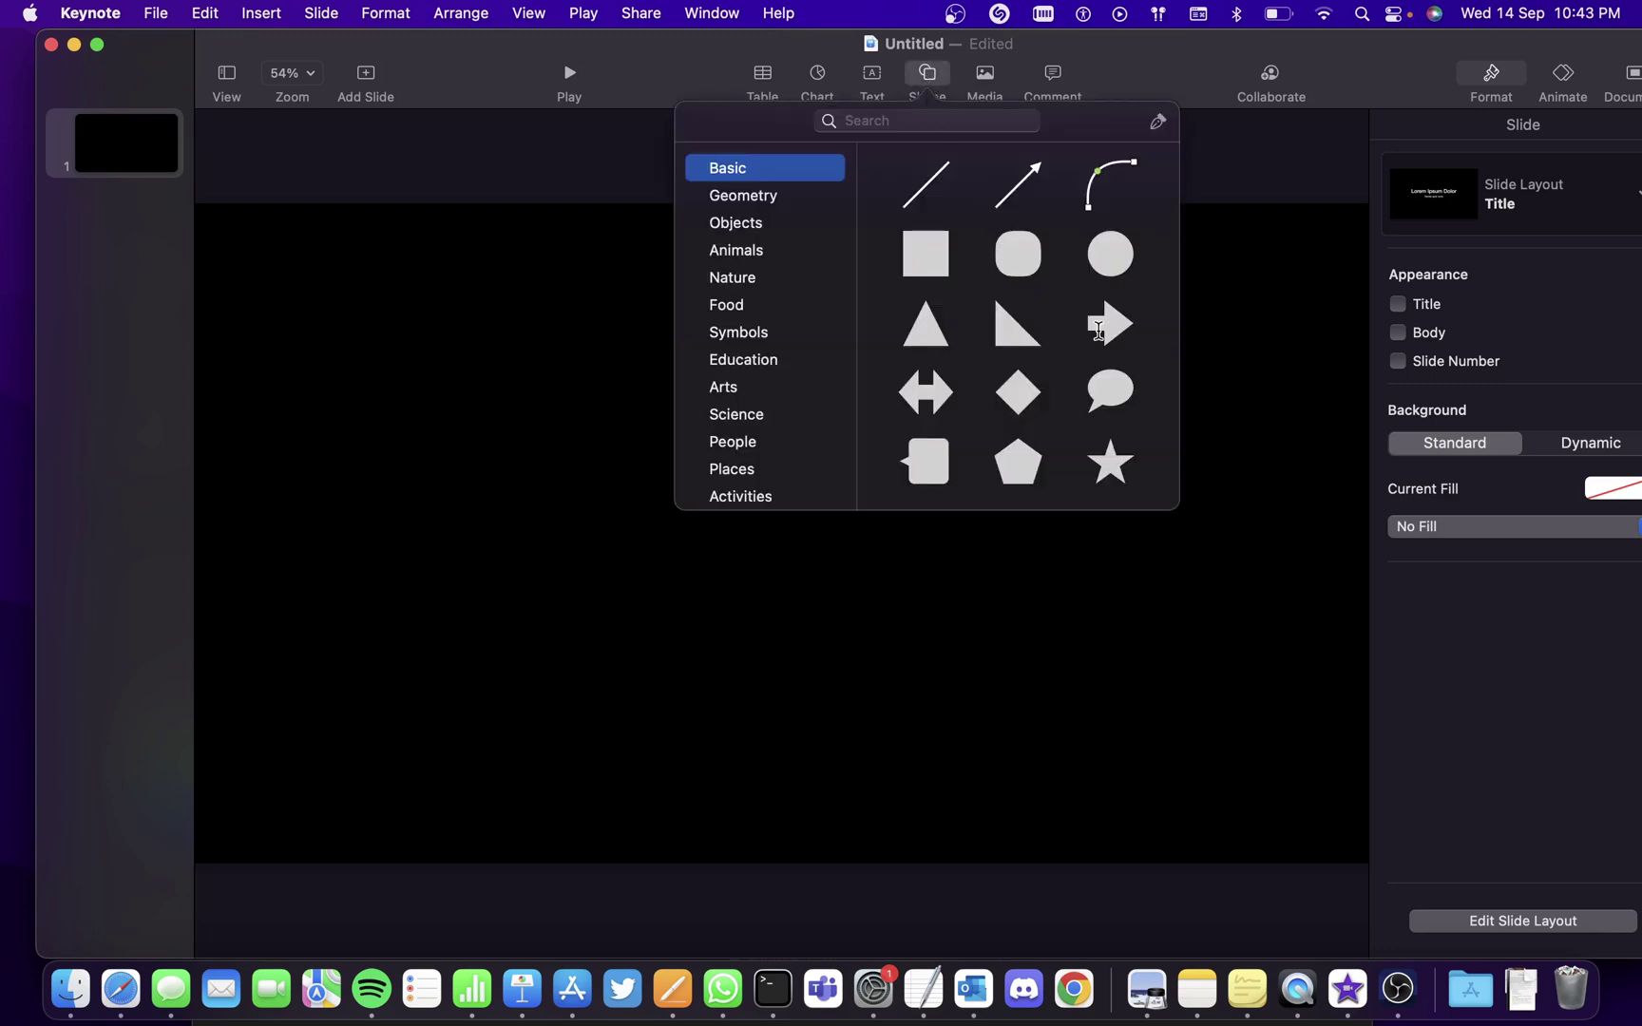
left_click(1108, 324)
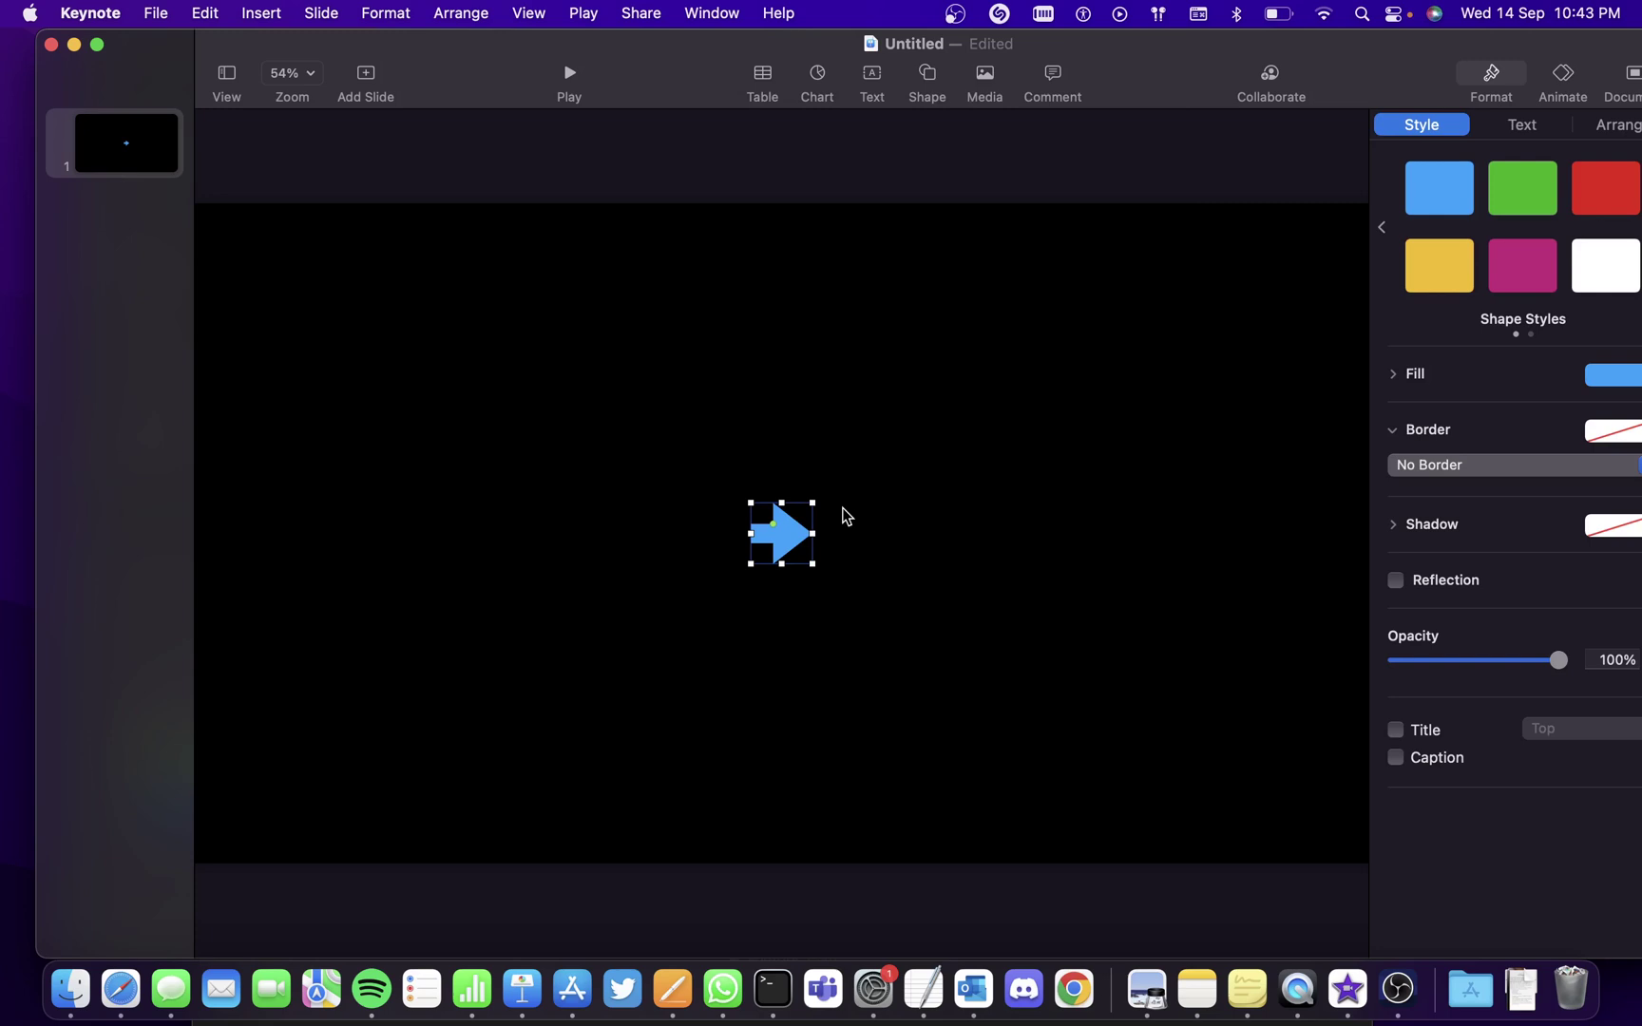
left_click_drag(812, 533, 976, 534)
left_click_drag(749, 533, 624, 520)
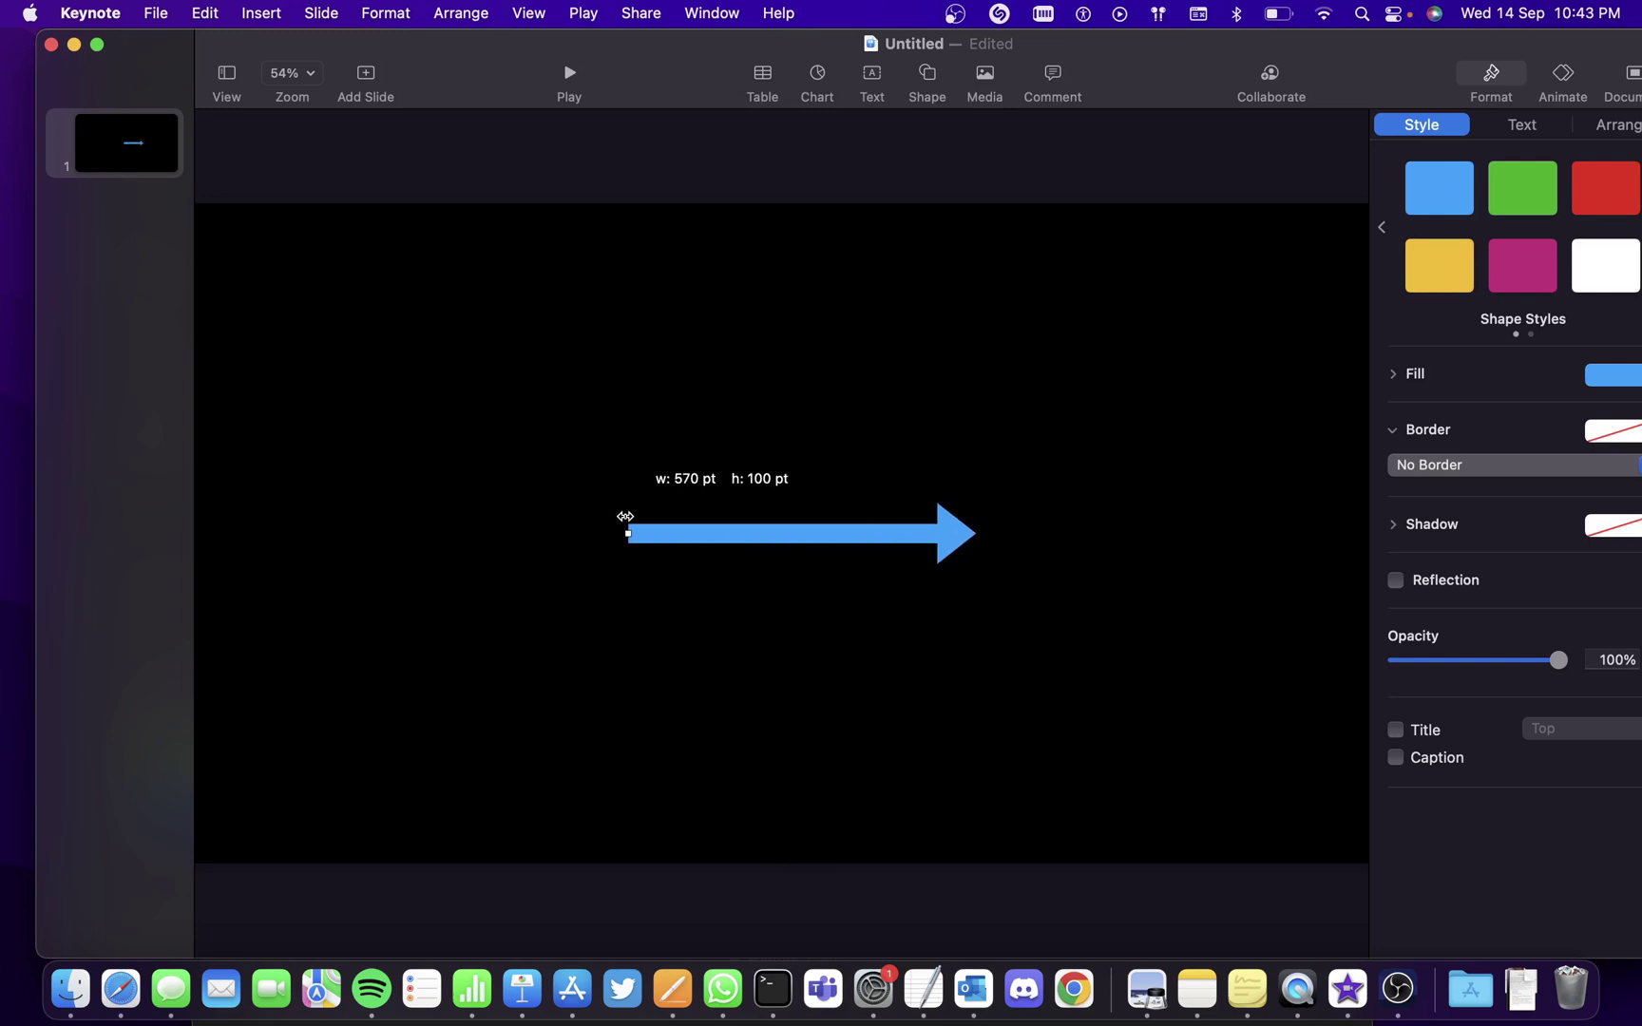
left_click_drag(799, 563, 821, 507)
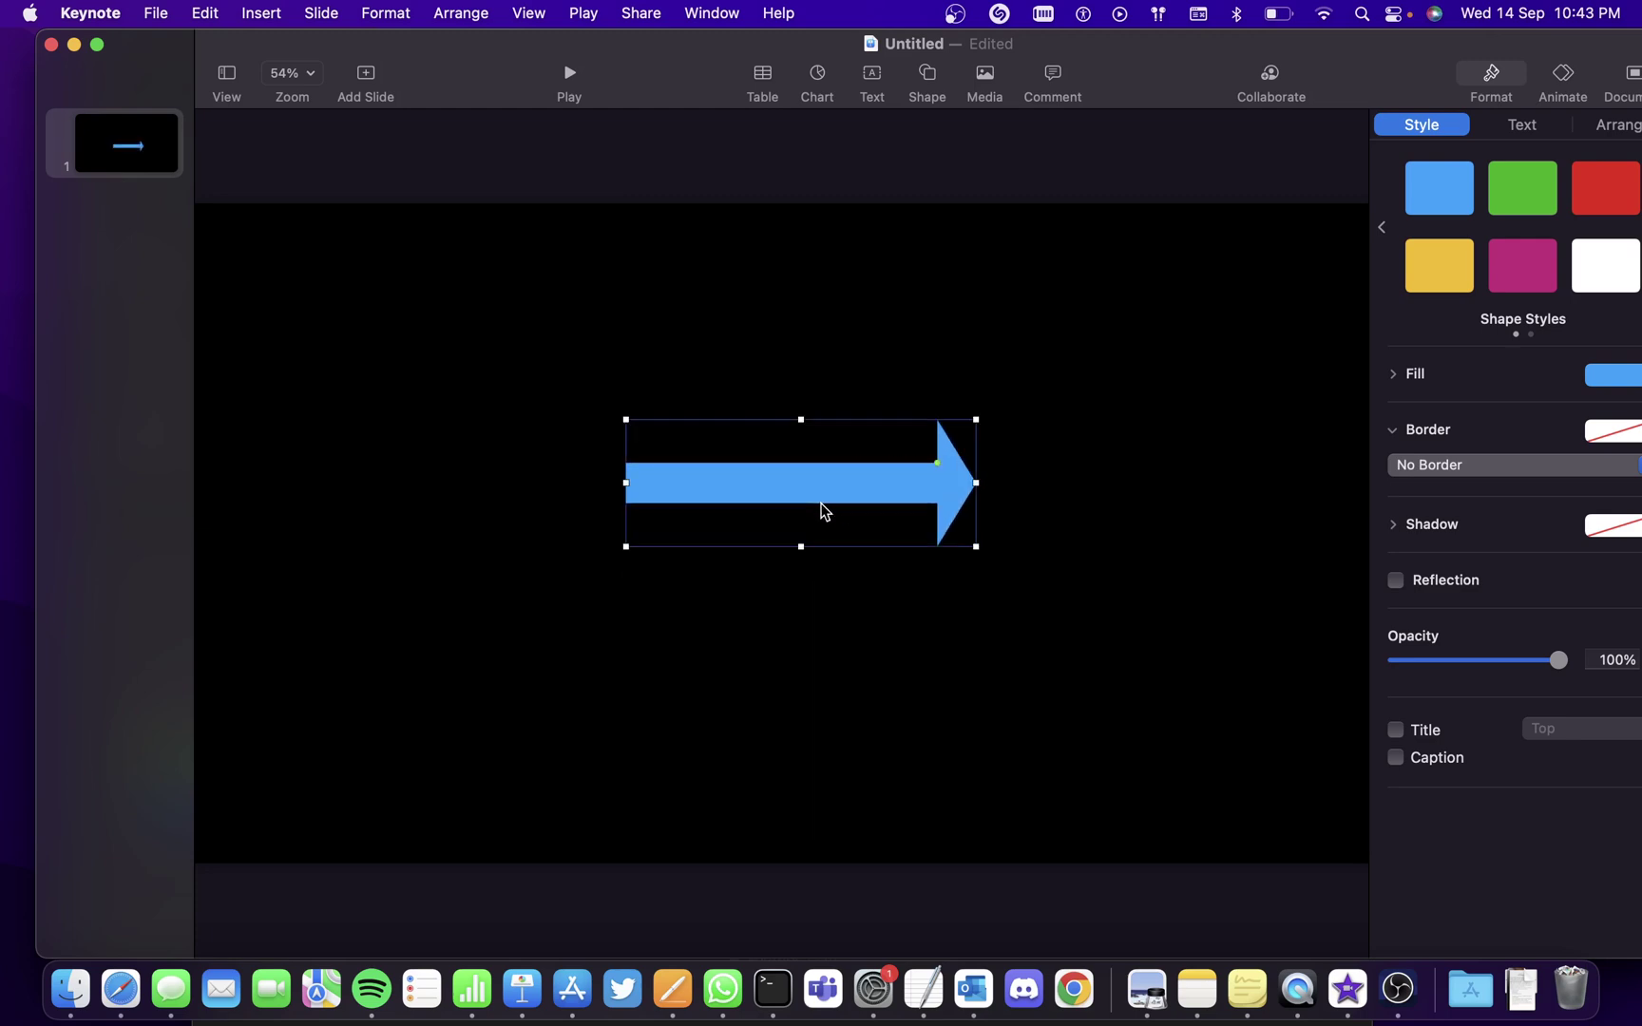
Rotate the arrow to 270° so it points down, then thicken it
left_click(1617, 129)
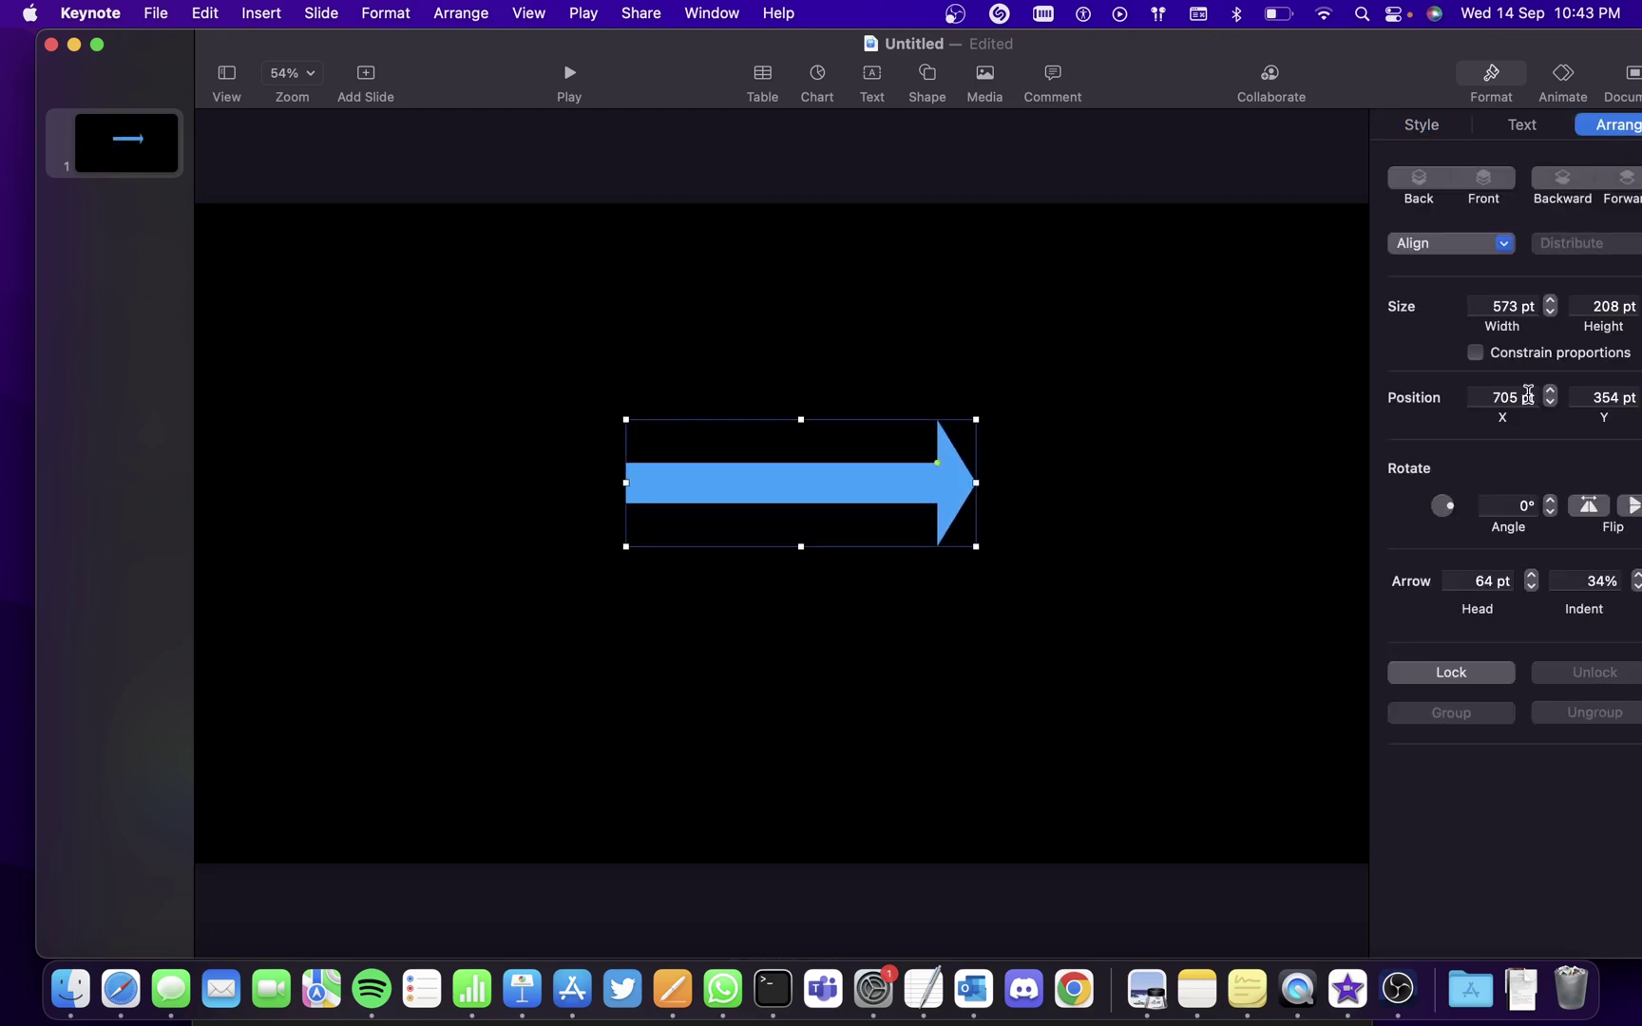
left_click(1529, 505)
key("Return")
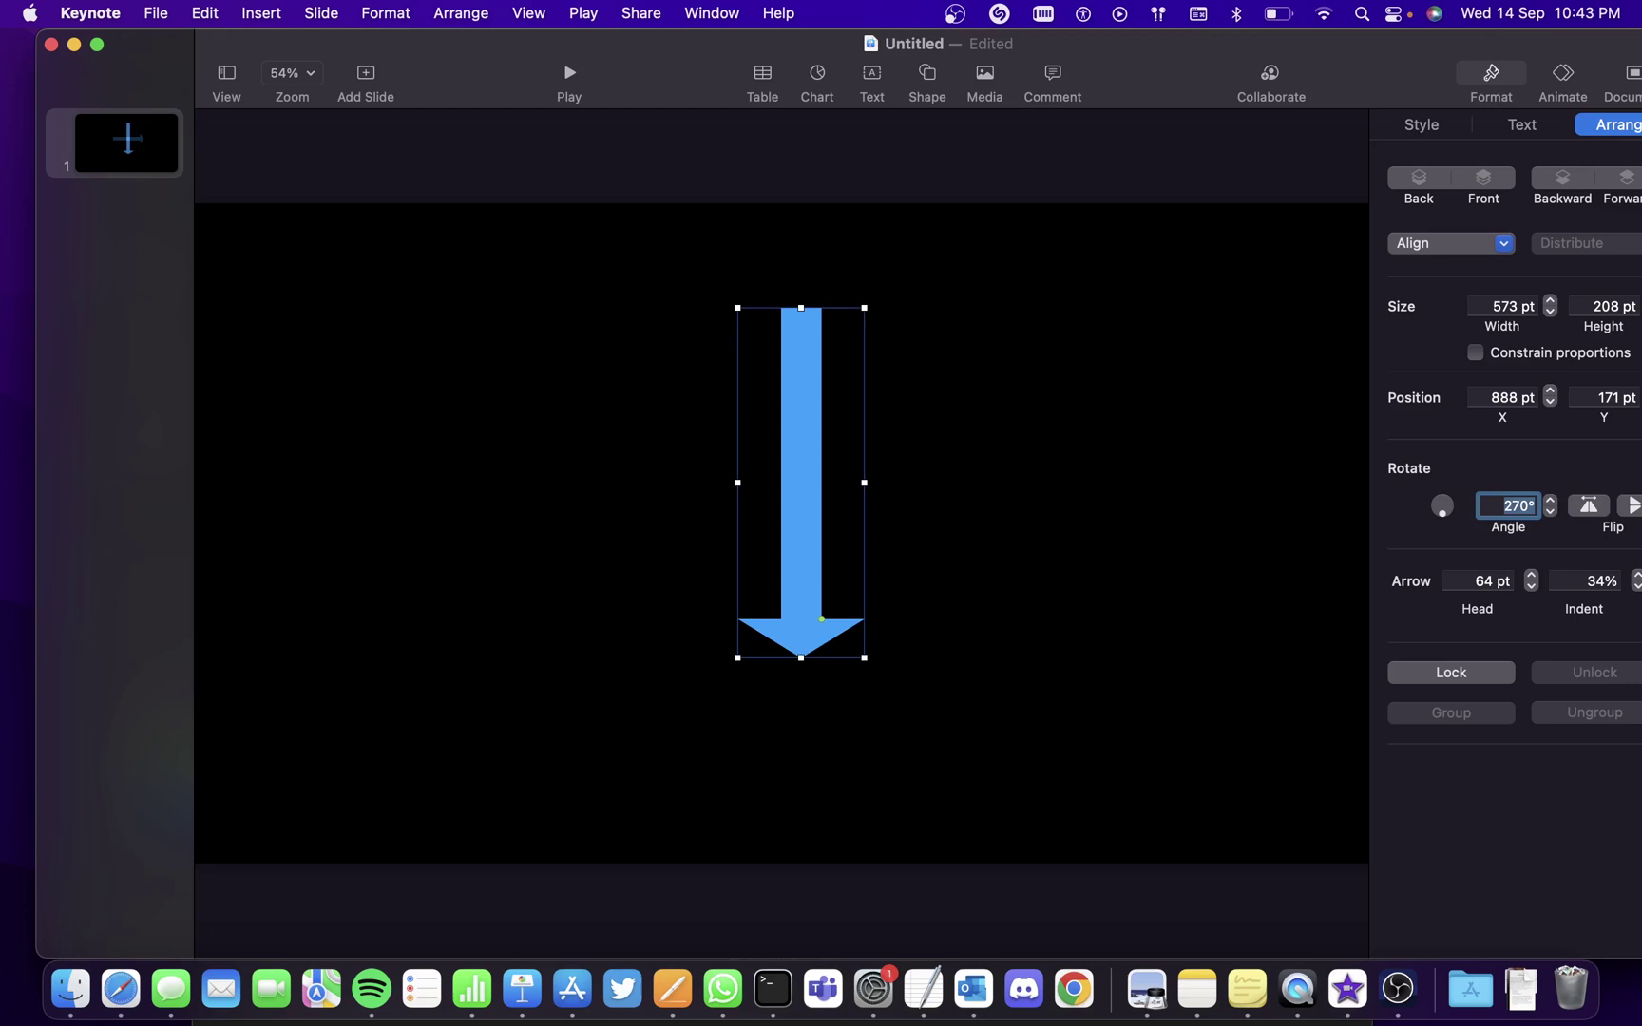
left_click_drag(866, 482, 944, 481)
left_click(887, 477)
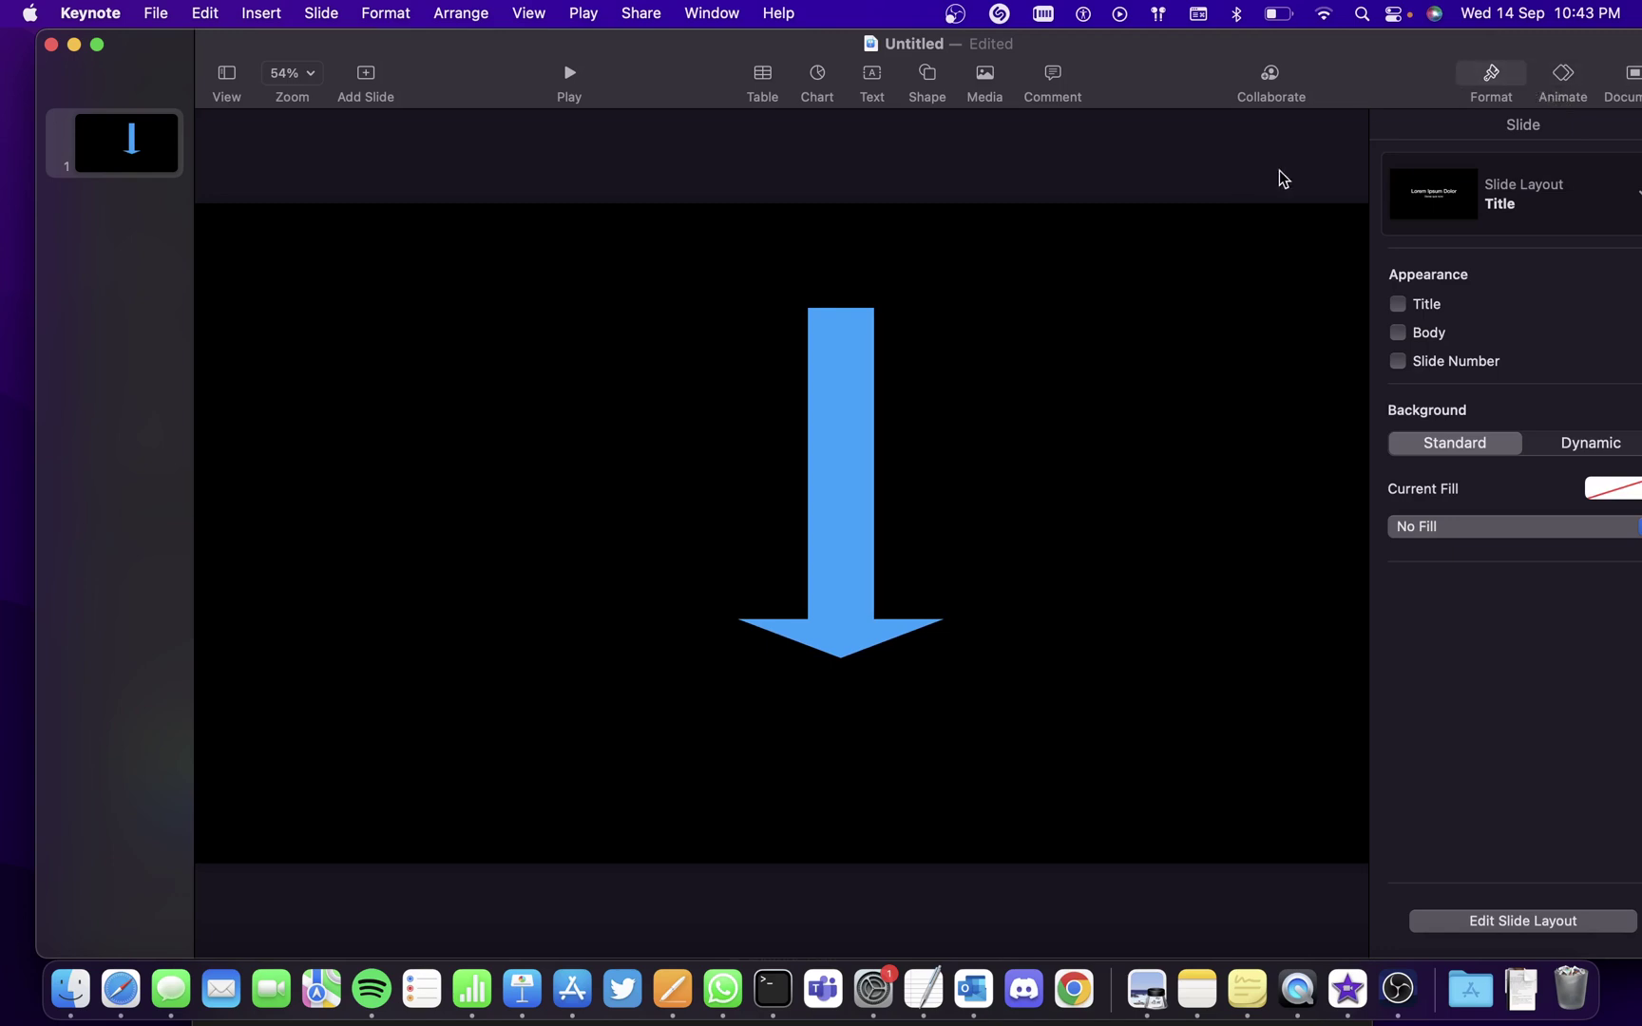
left_click(817, 451)
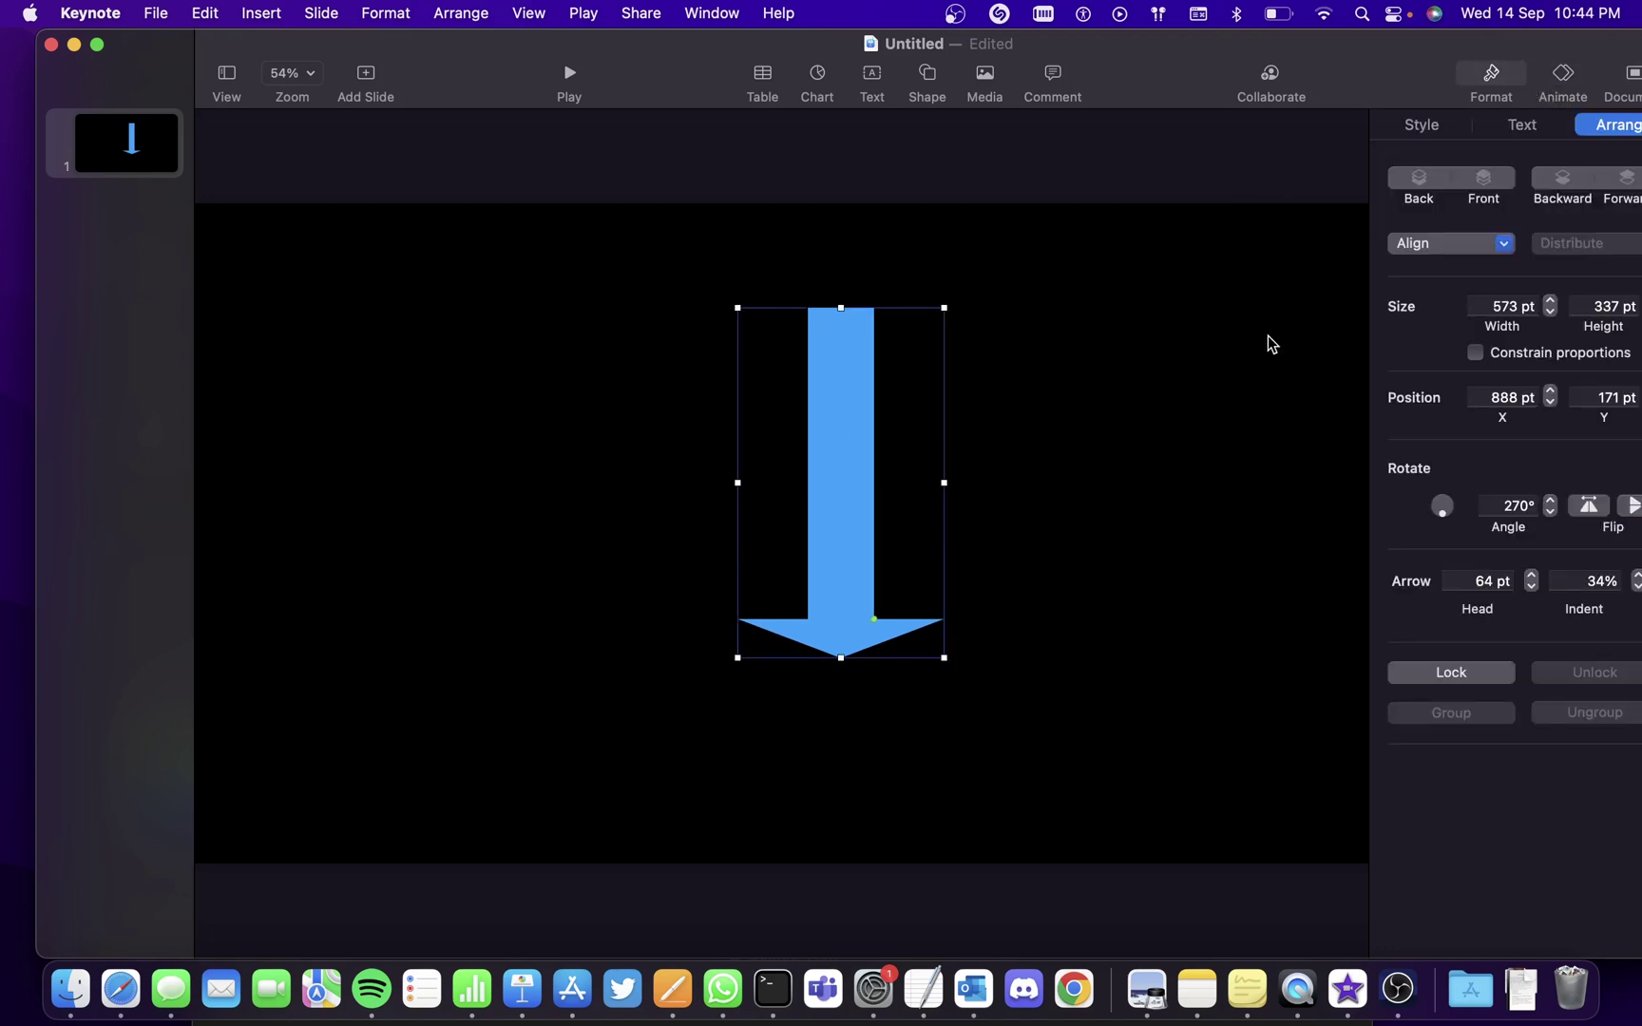
Fill the arrow red and give it a 15 pt white line border
left_click(1452, 126)
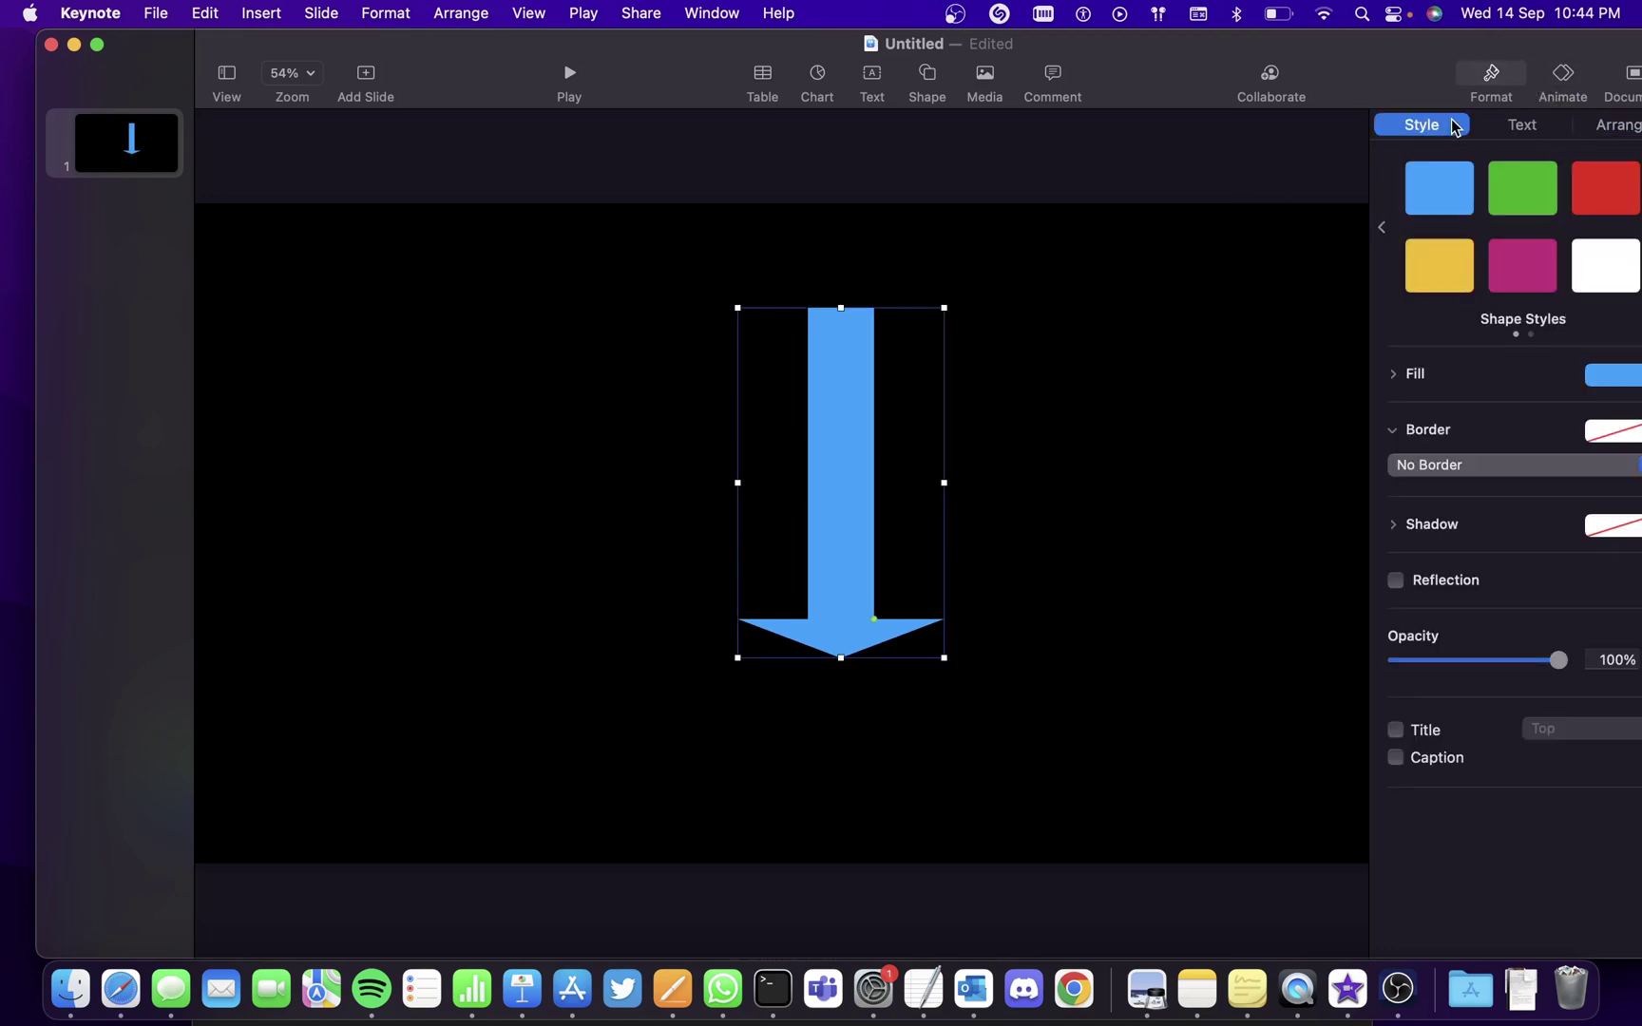
left_click(1615, 195)
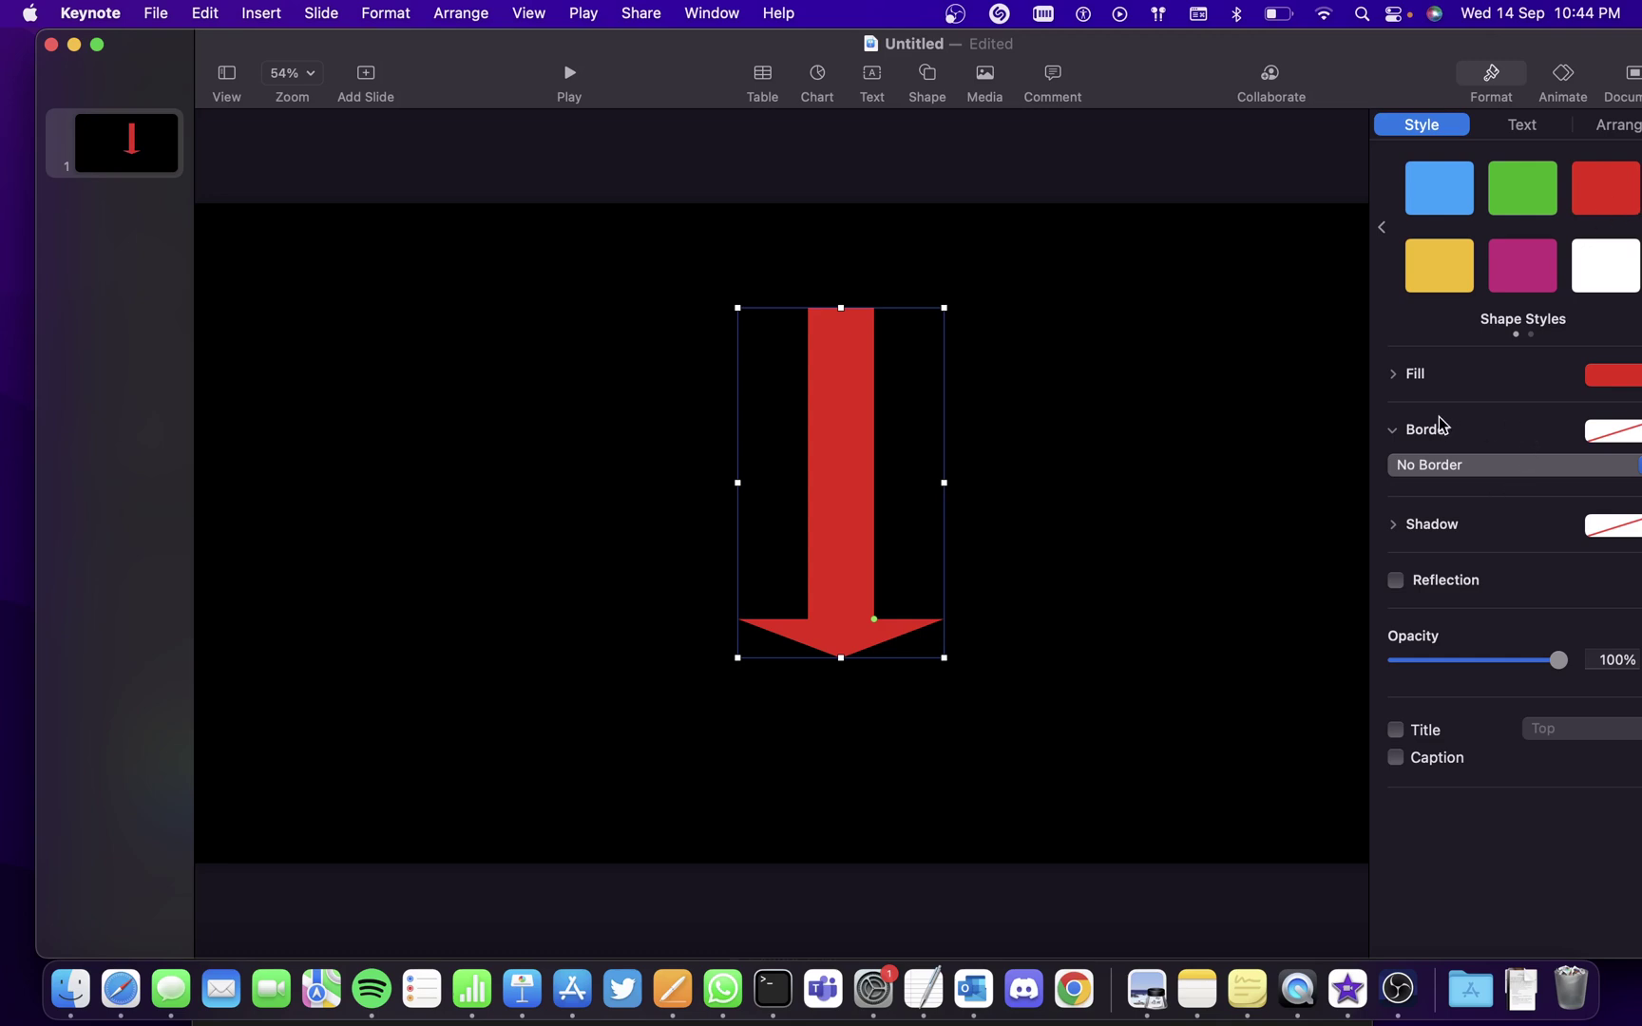
left_click(1408, 465)
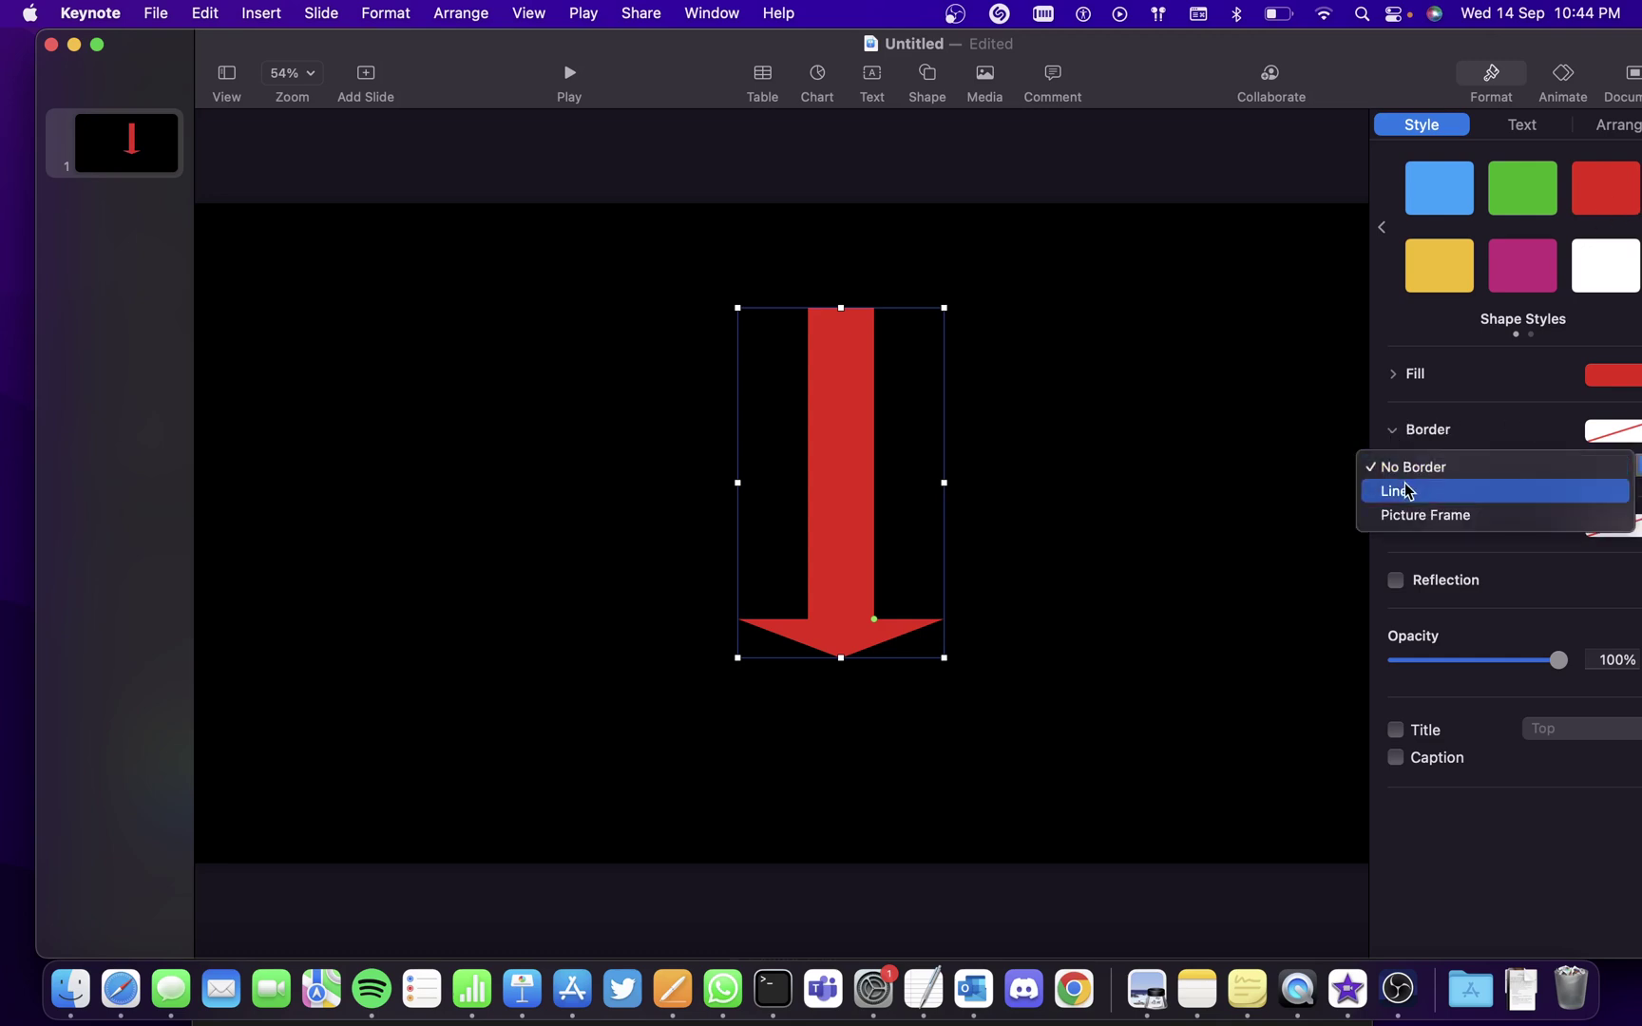
left_click(1409, 489)
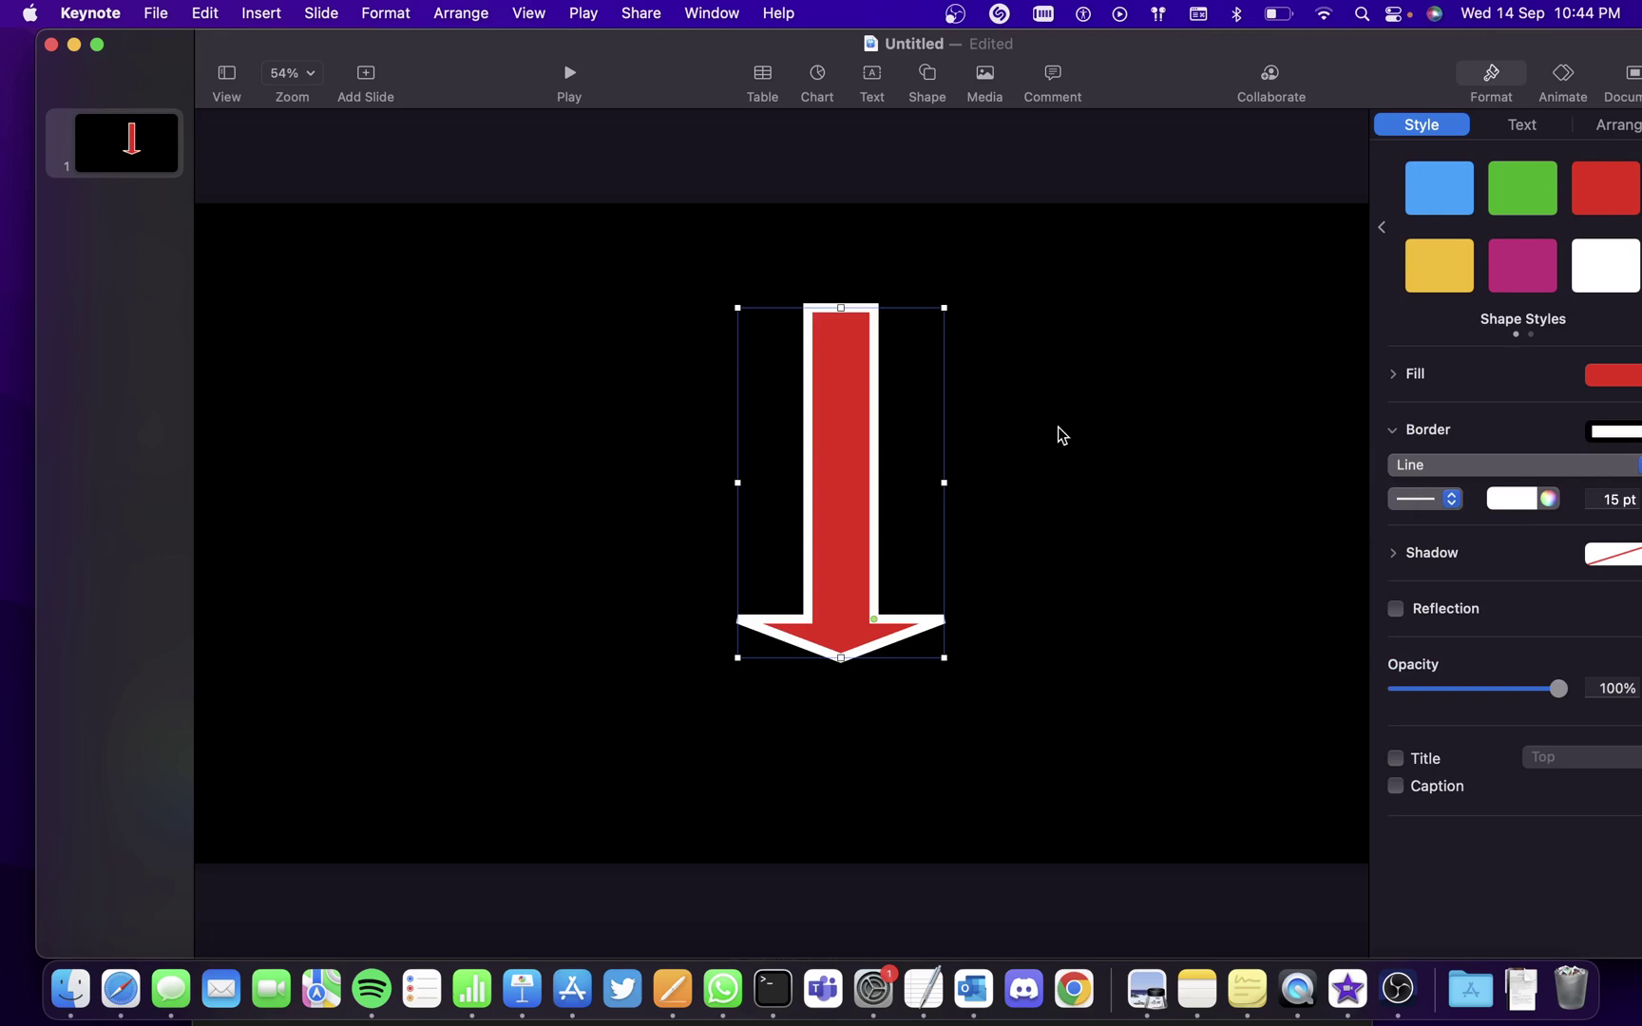
left_click(900, 454)
left_click(875, 445)
left_click_drag(1235, 69, 1201, 76)
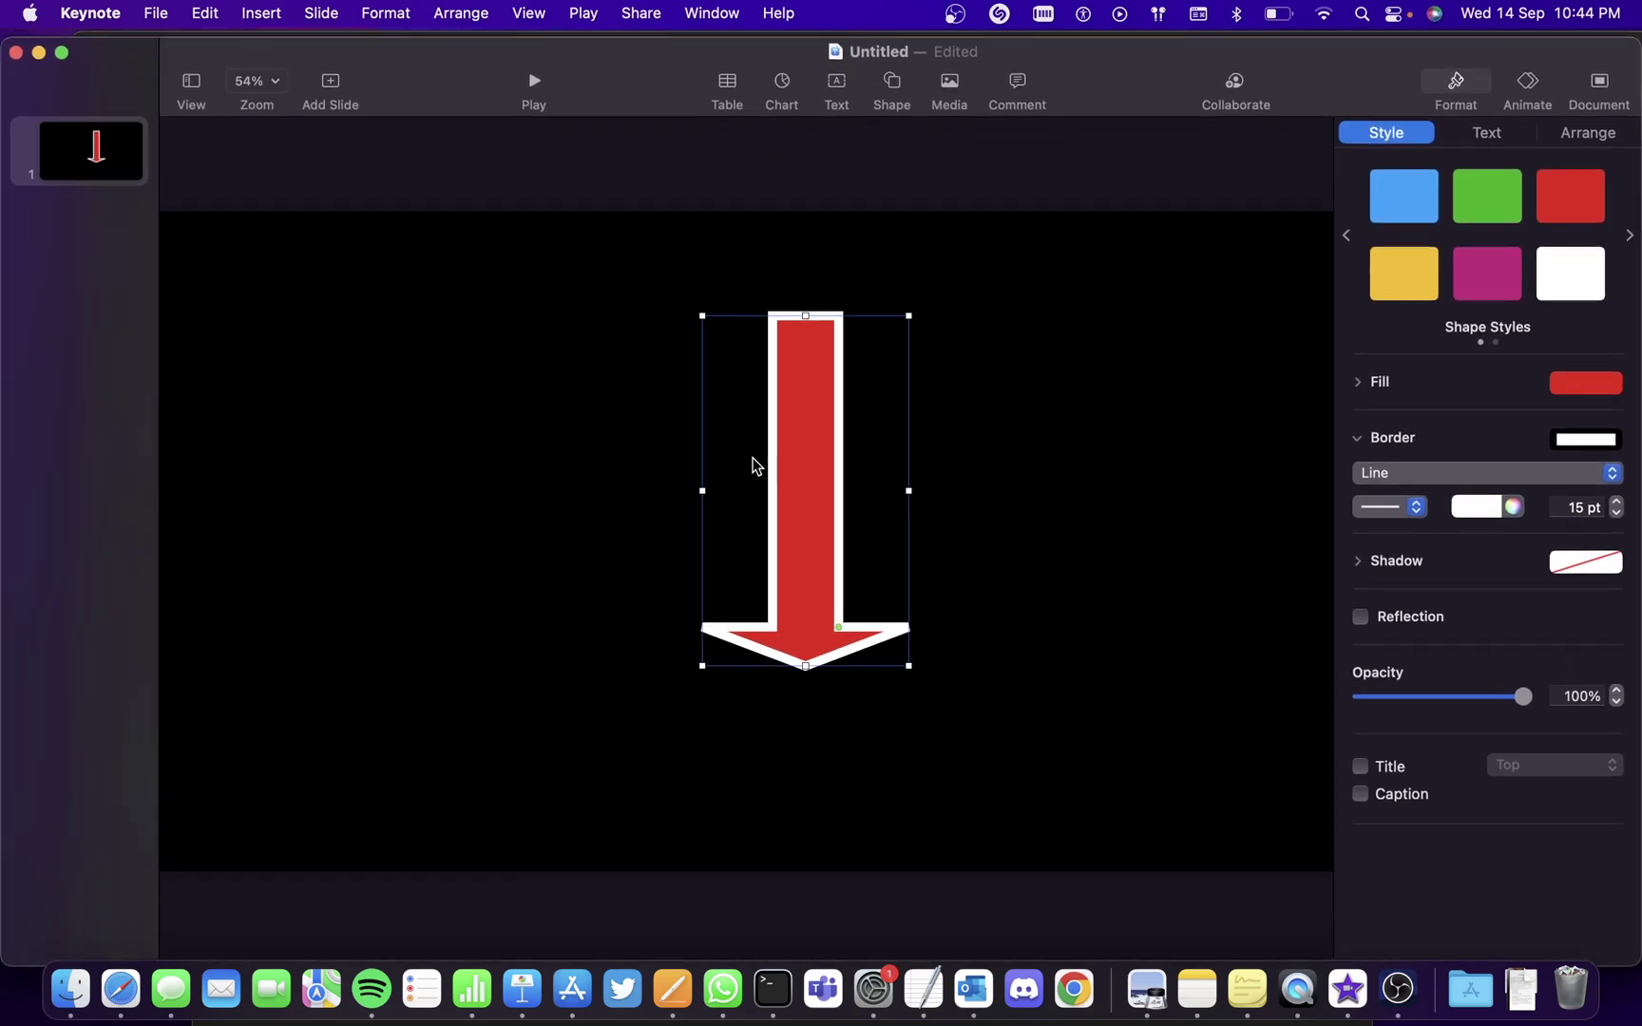
Set the slide background to no fill
left_click(1194, 322)
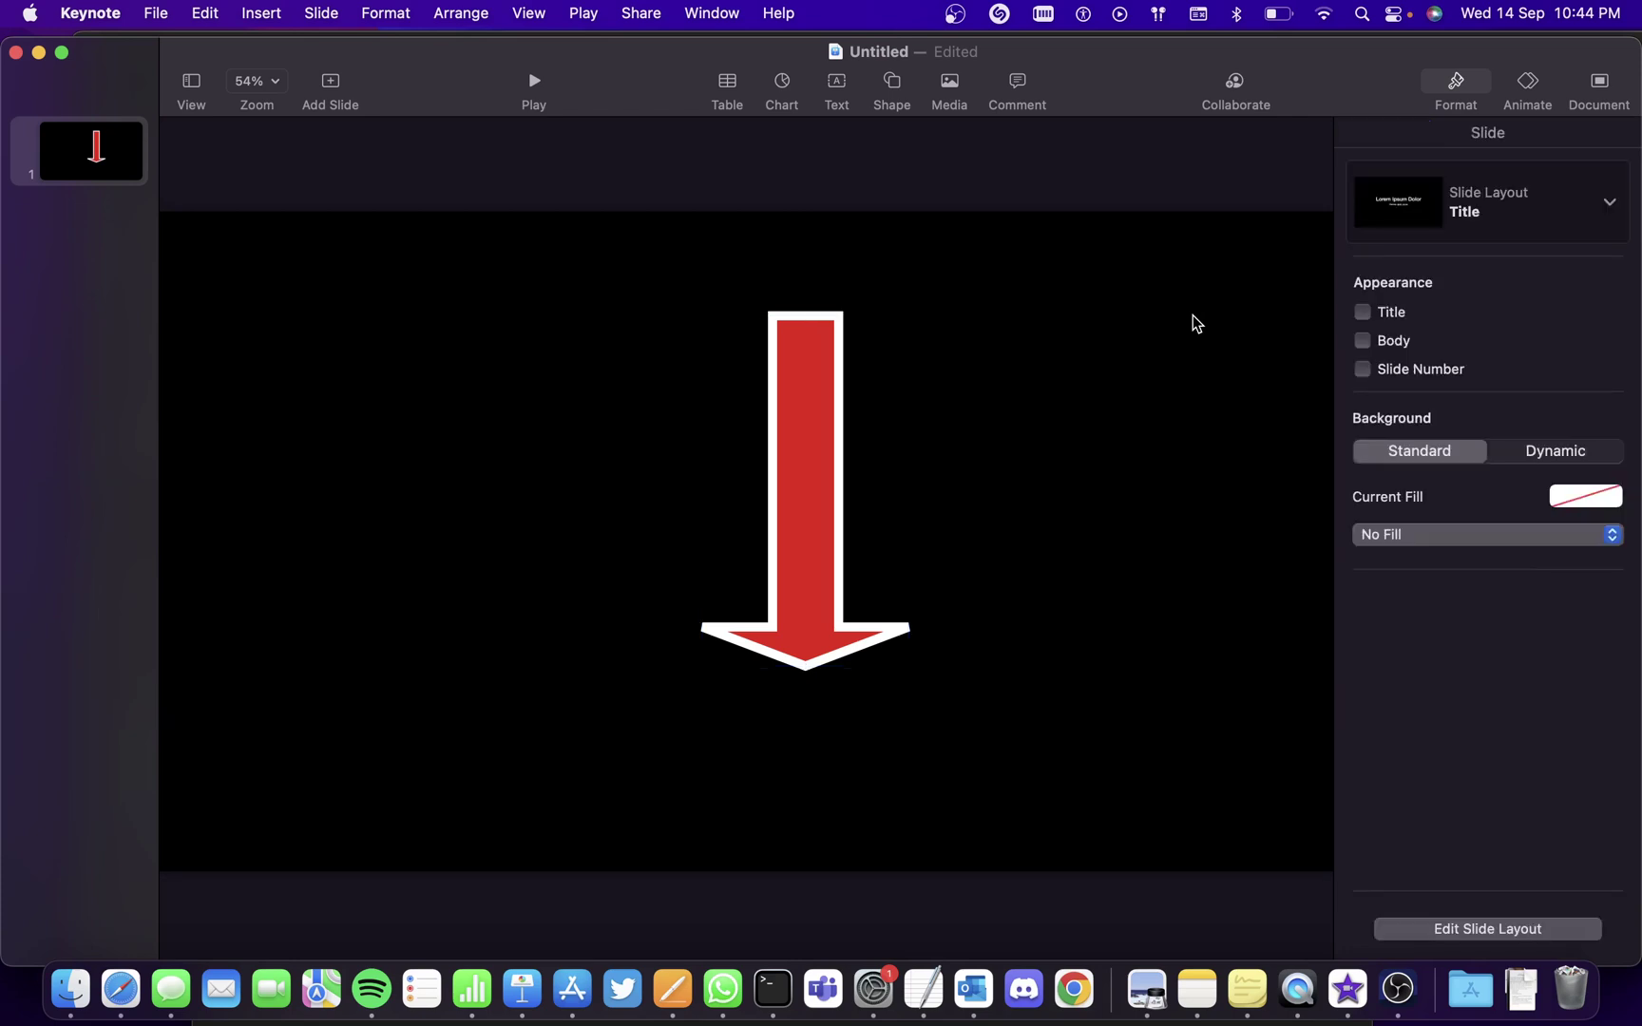
left_click(1417, 537)
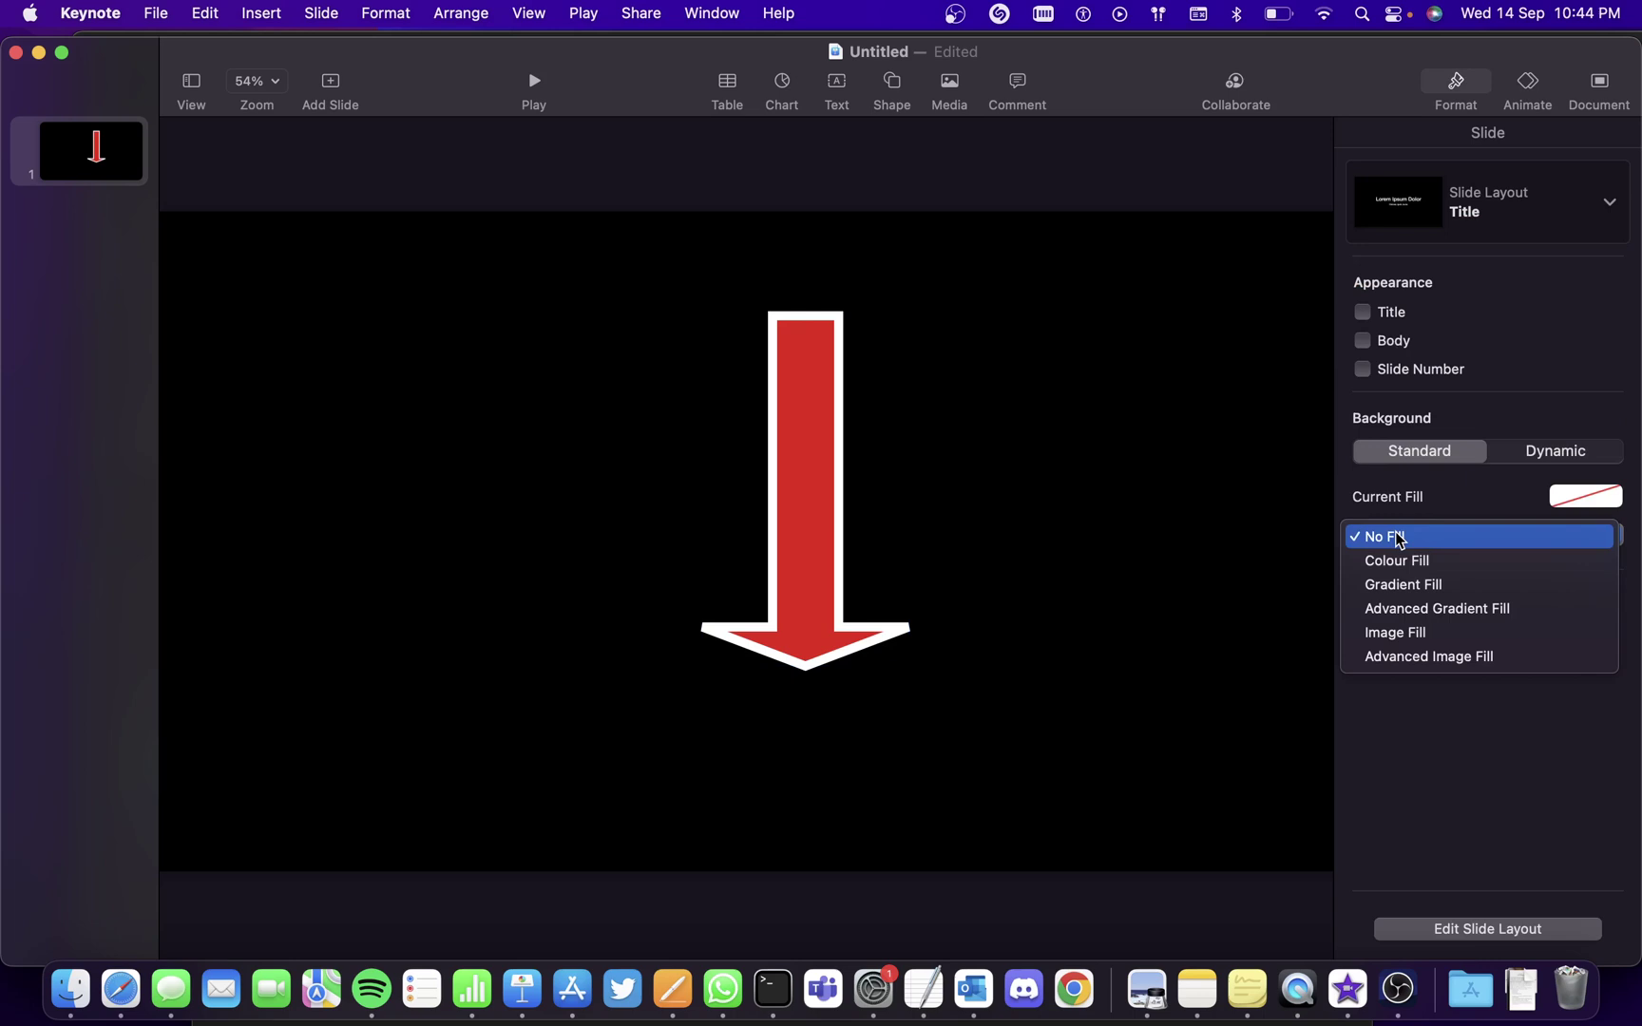
left_click(1394, 537)
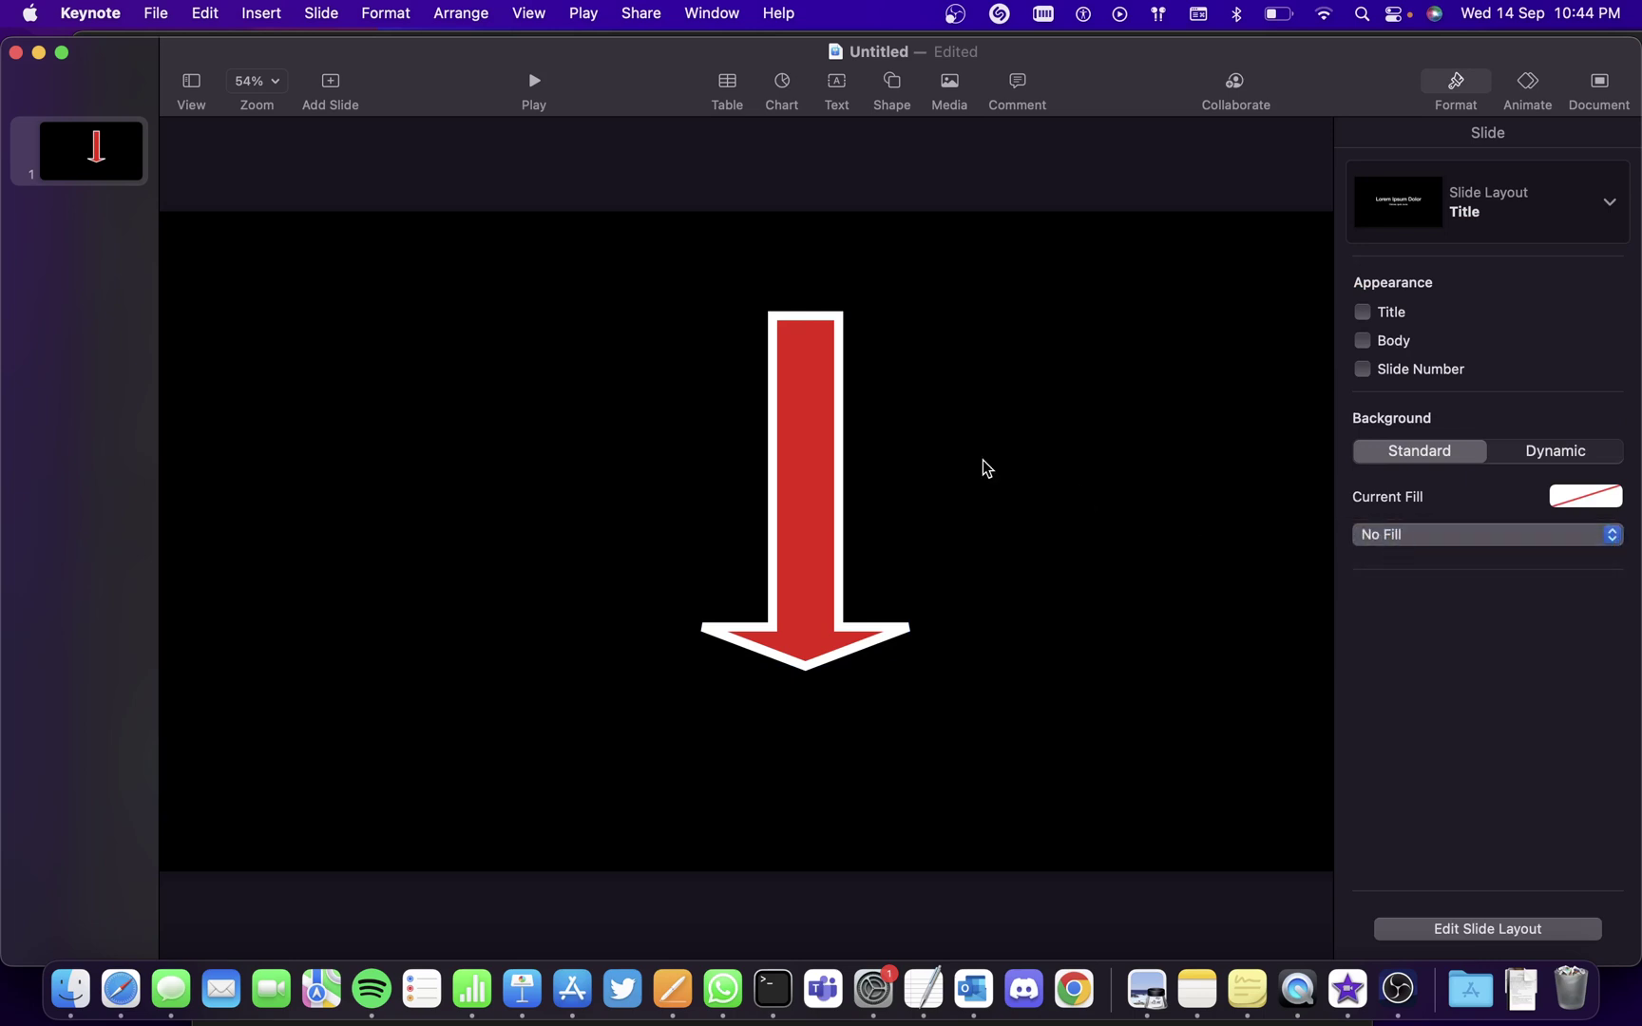
Export the slide as a transparent PNG named arrow to the Desktop
left_click(133, 11)
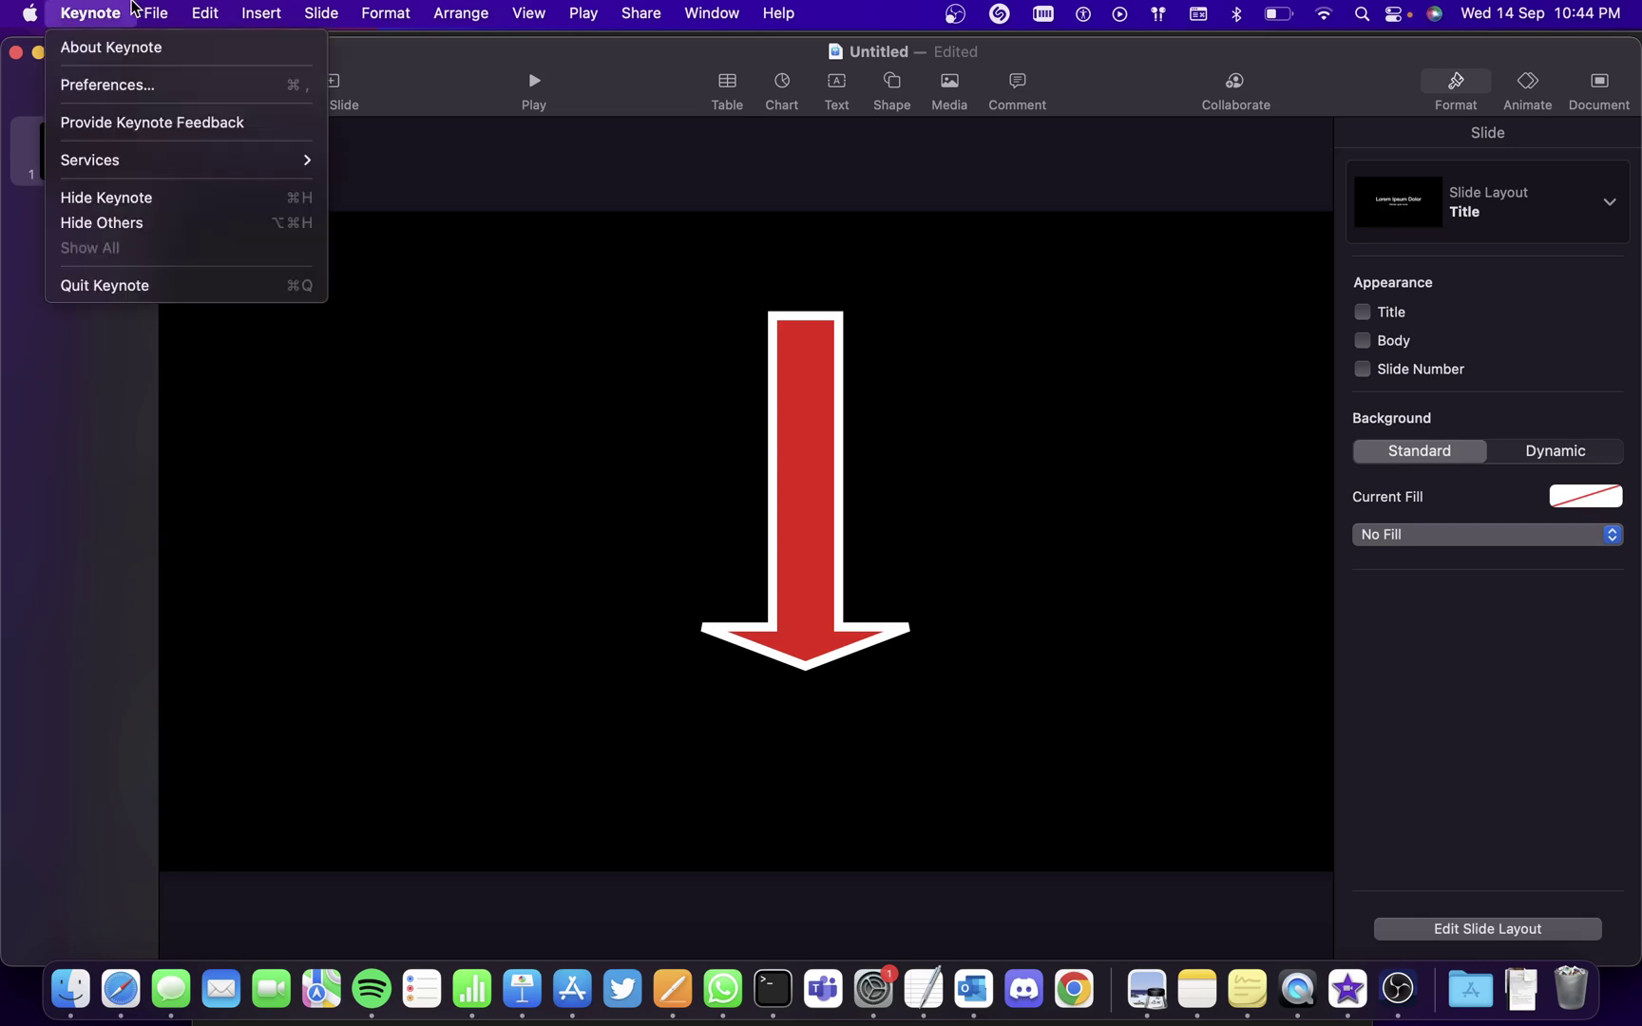
mouse_move(157, 12)
mouse_move(213, 313)
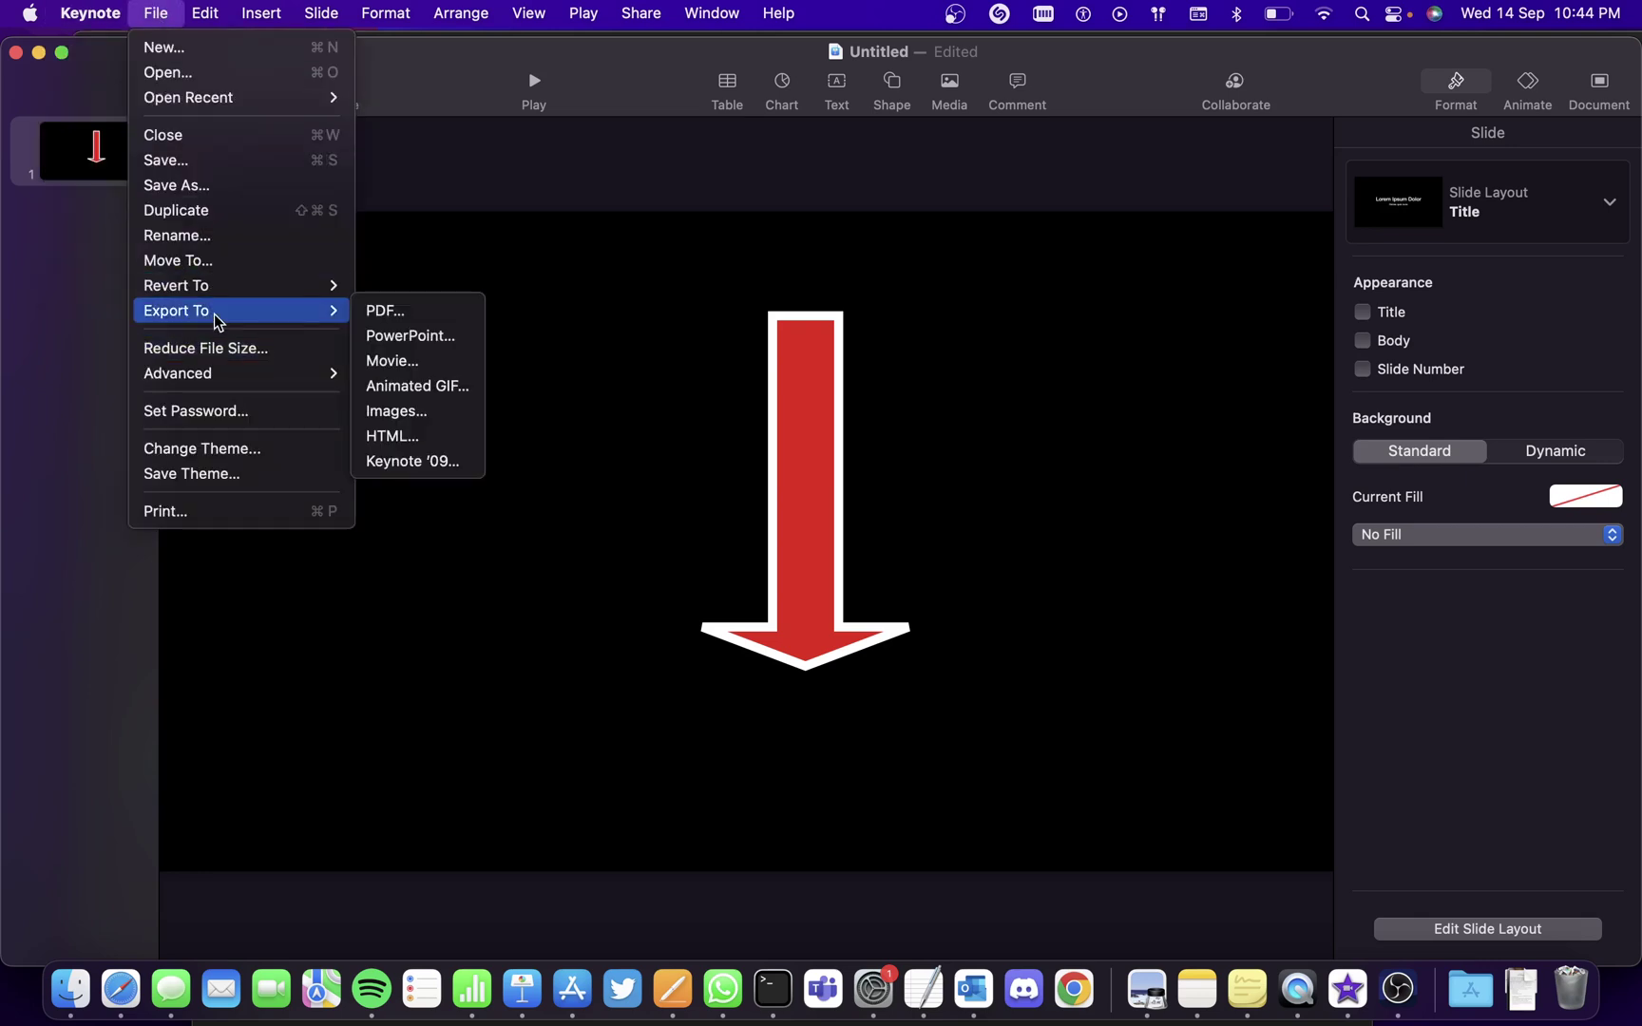
left_click(414, 410)
left_click(825, 430)
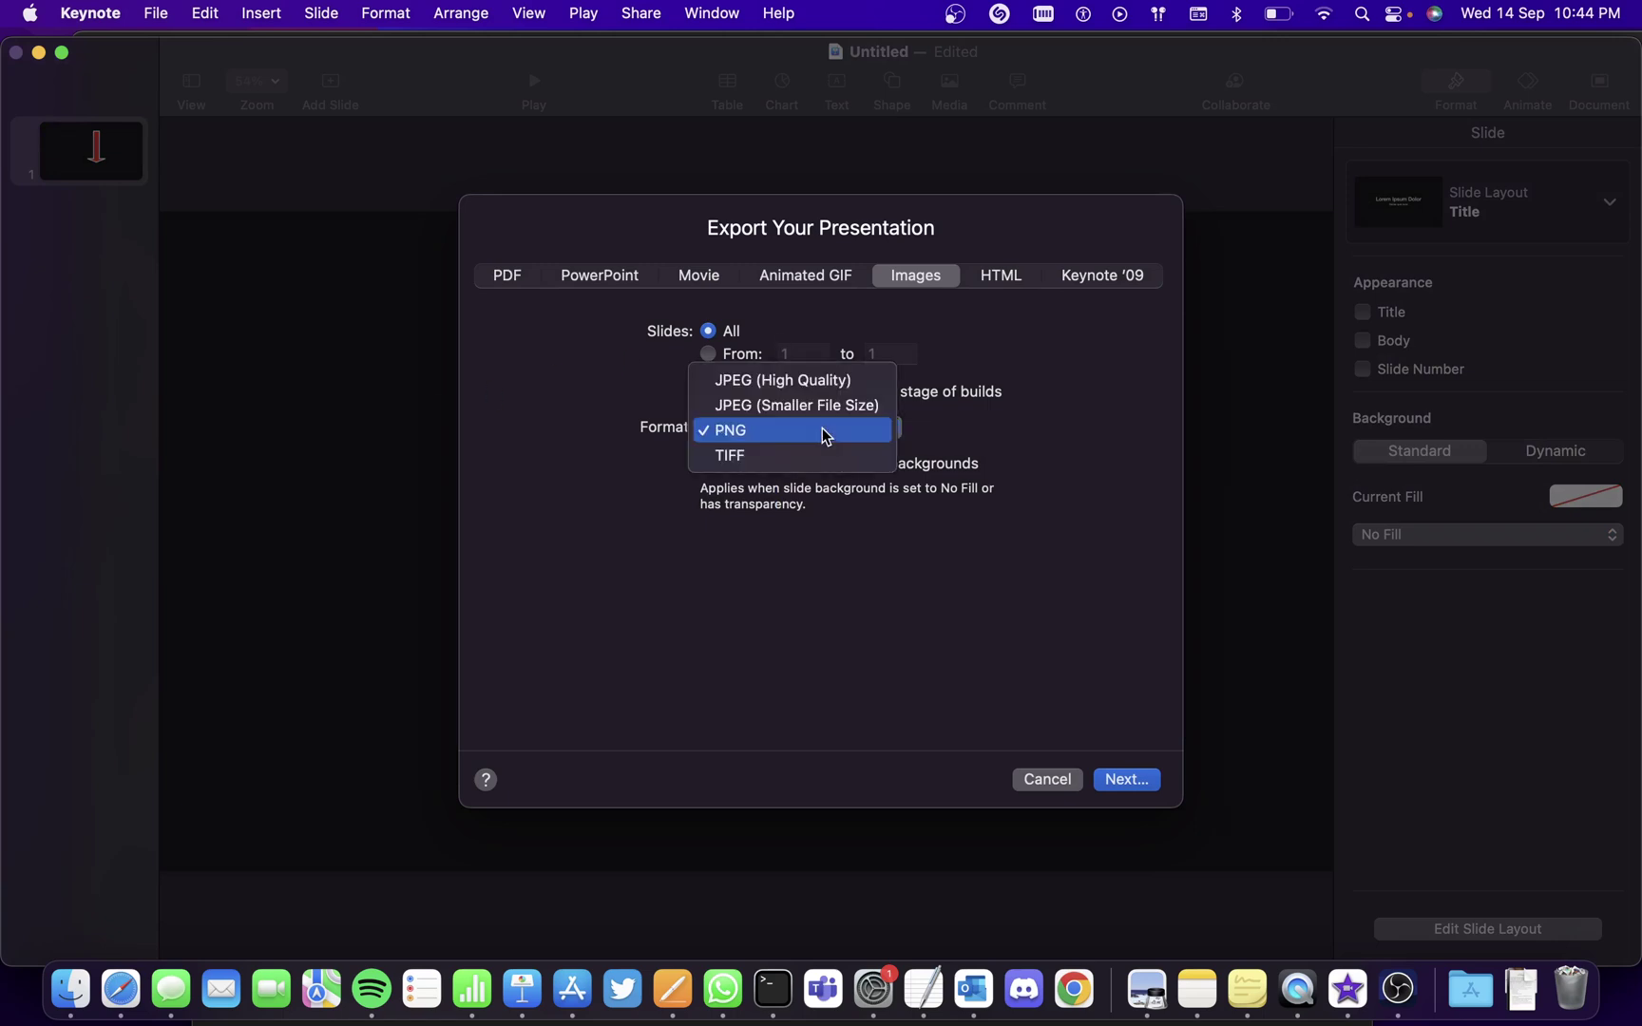
left_click(825, 430)
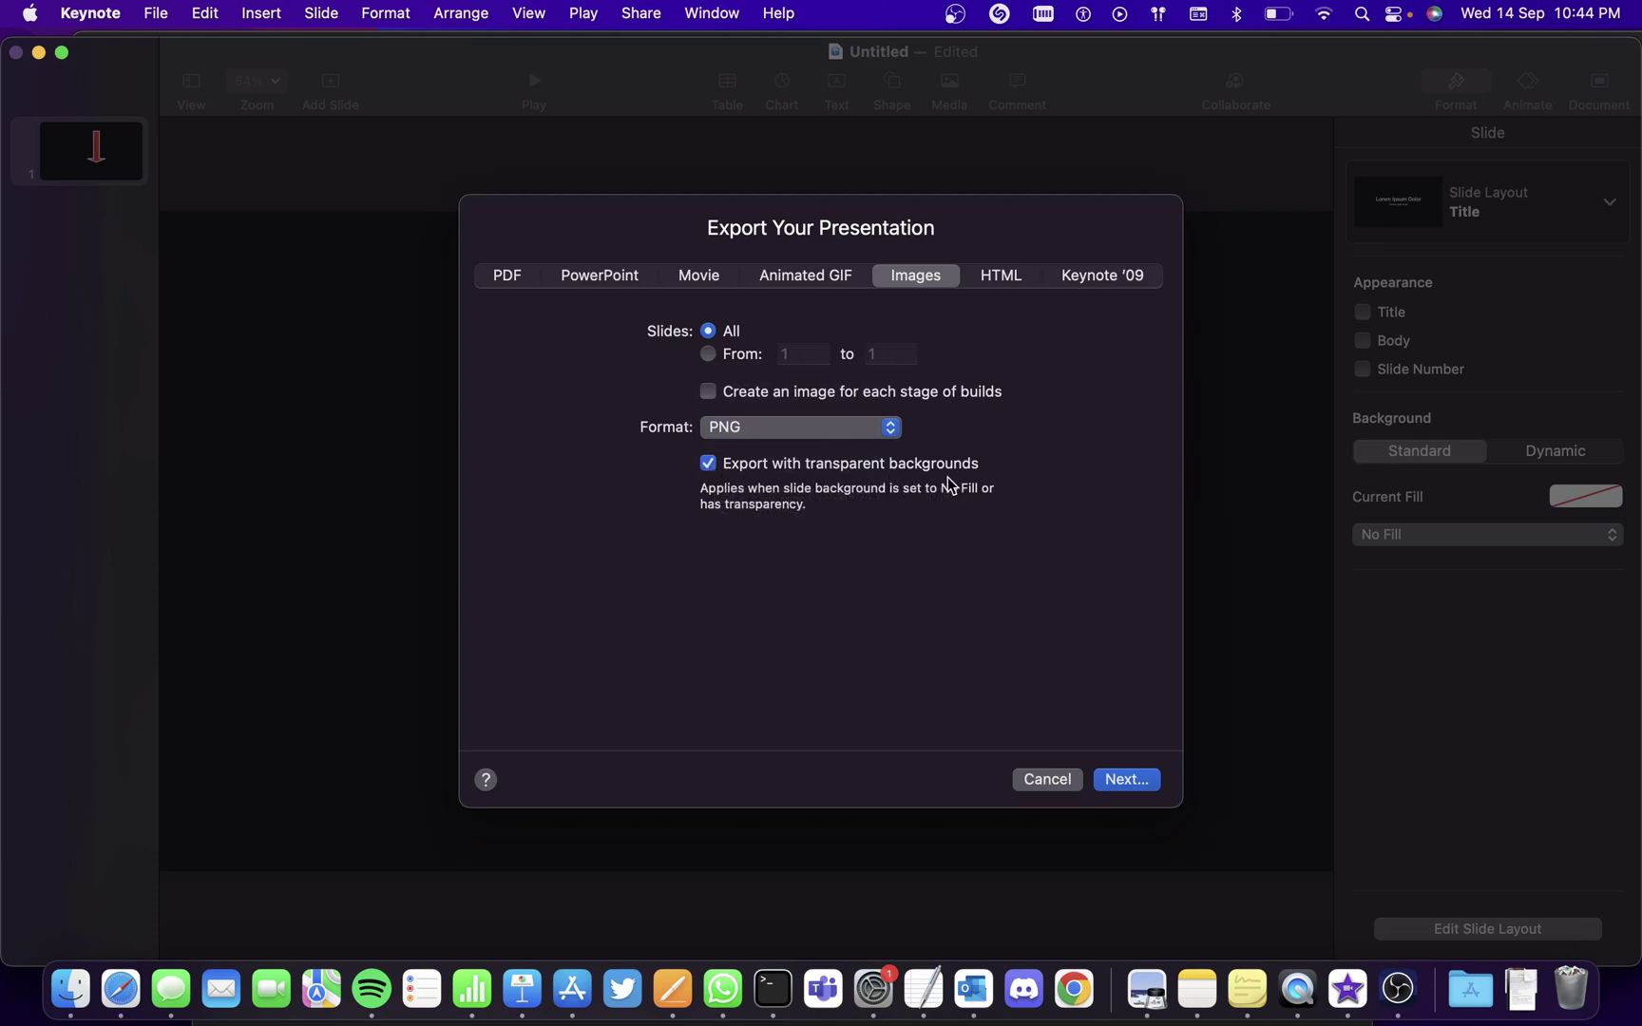
left_click(1128, 777)
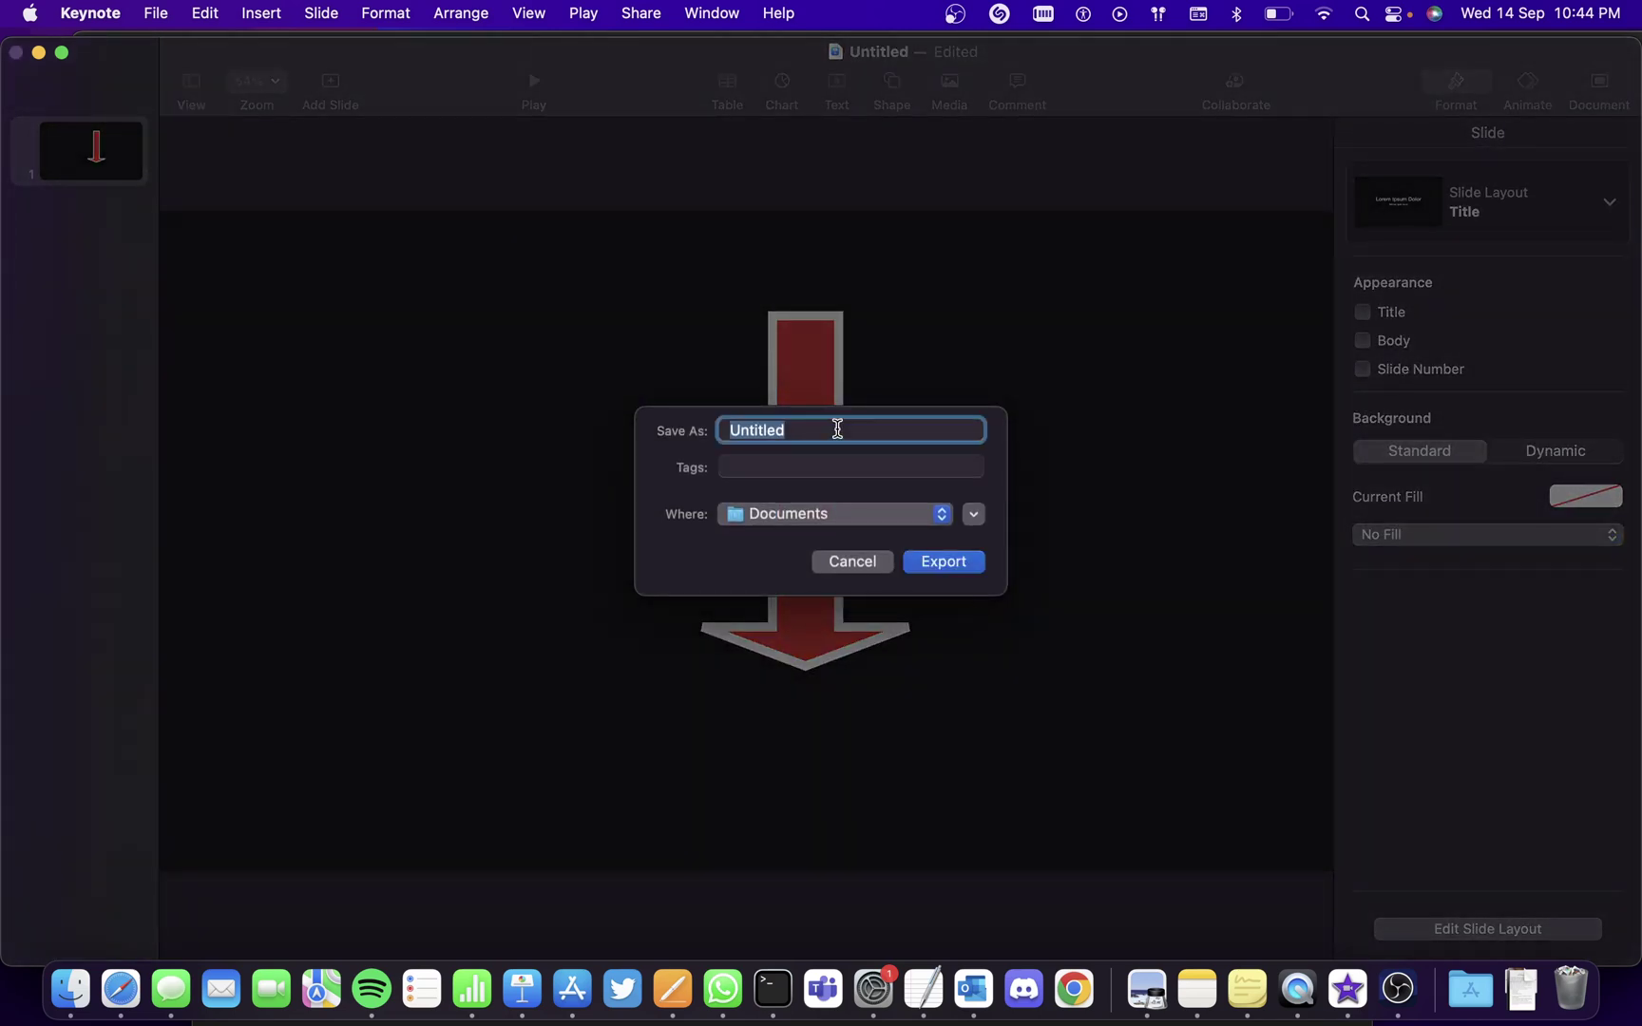
type("arrow")
left_click(843, 516)
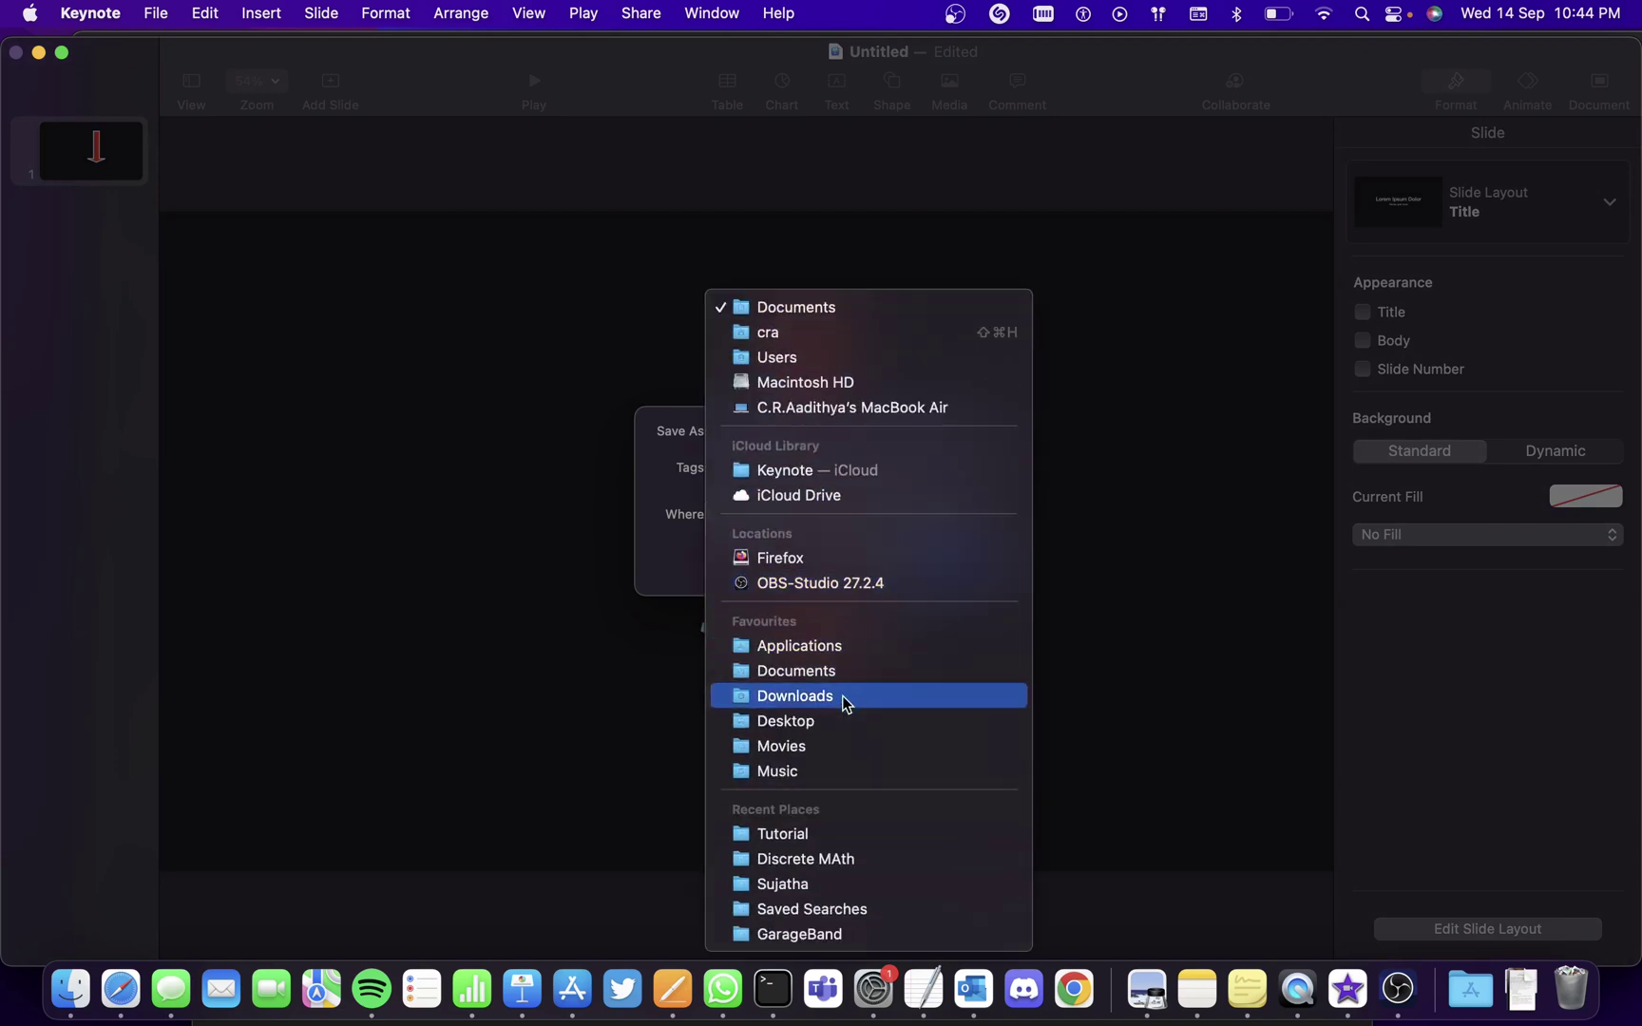
left_click(840, 720)
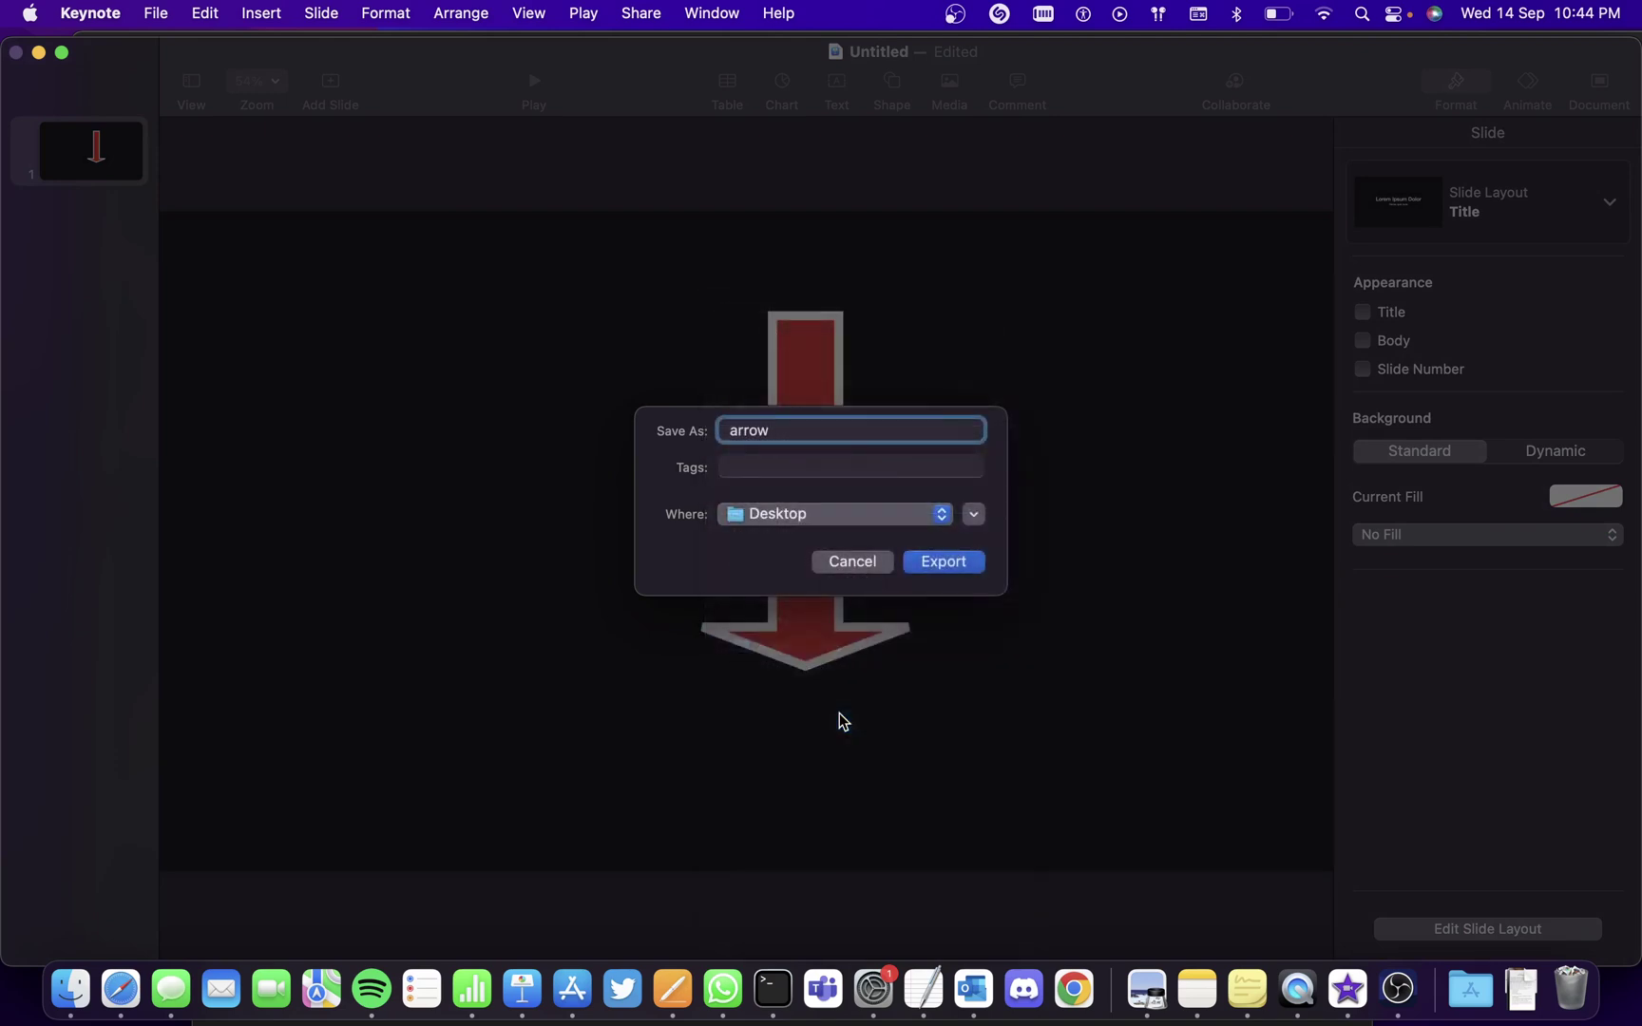
left_click(942, 563)
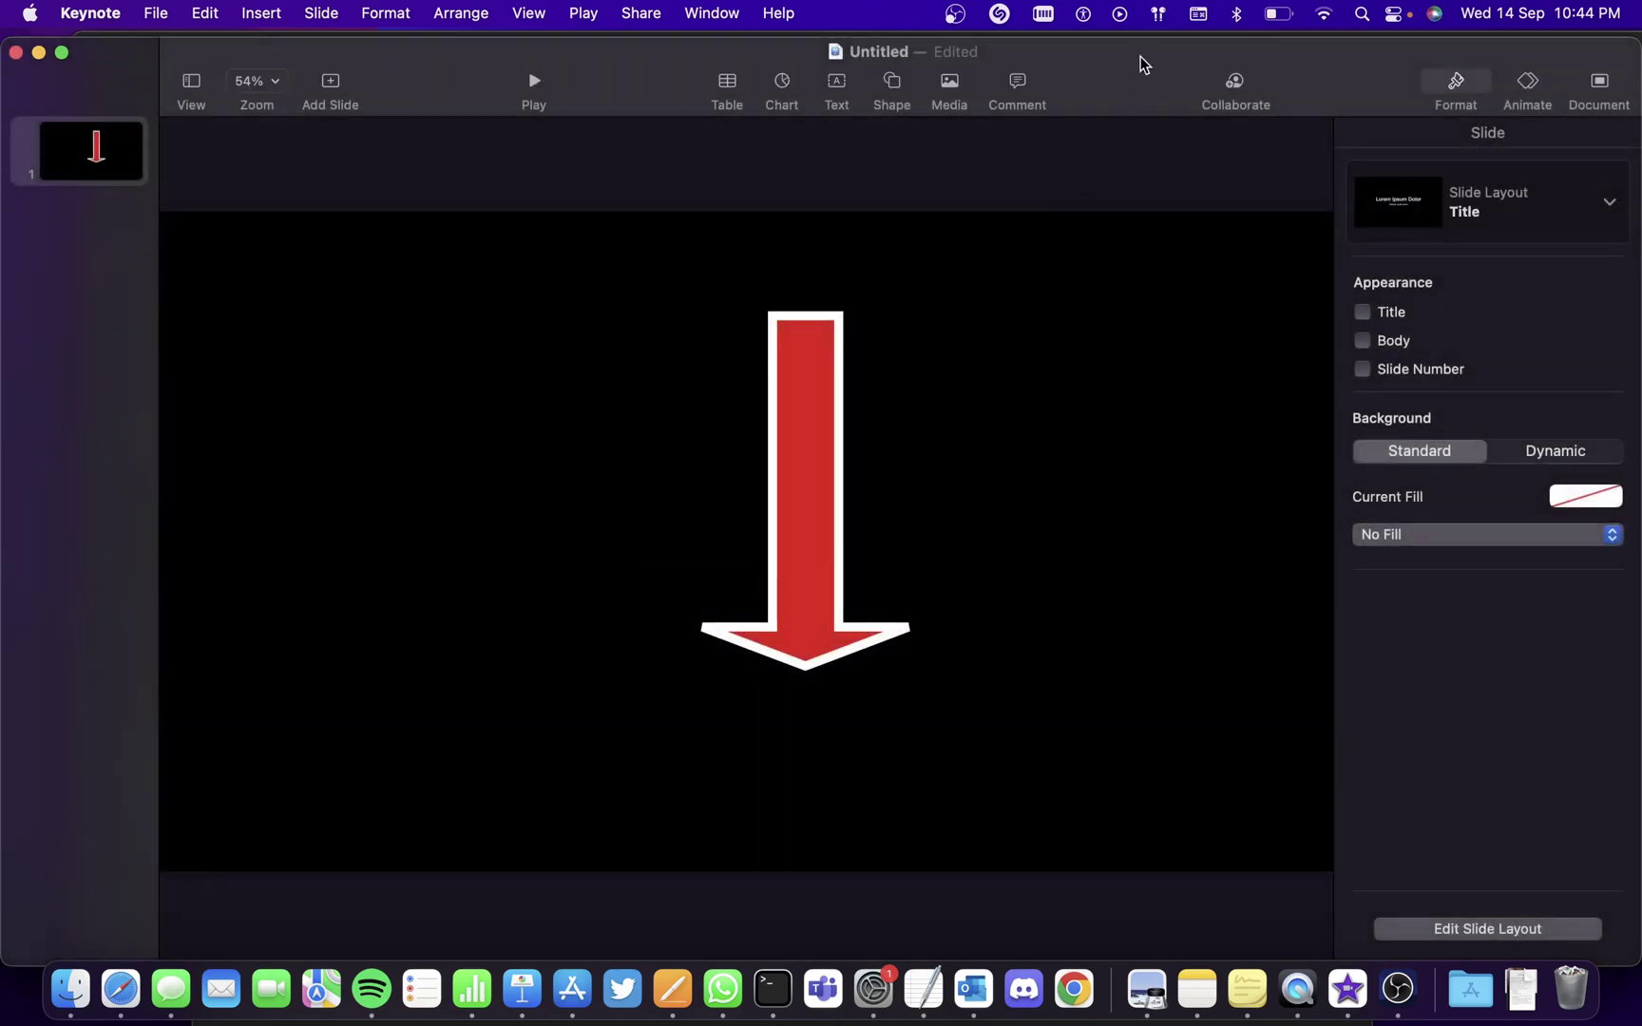
Move the Keynote and iMovie windows aside and open the Desktop arrow folder
left_click_drag(1140, 56, 1043, 923)
left_click_drag(995, 55, 942, 796)
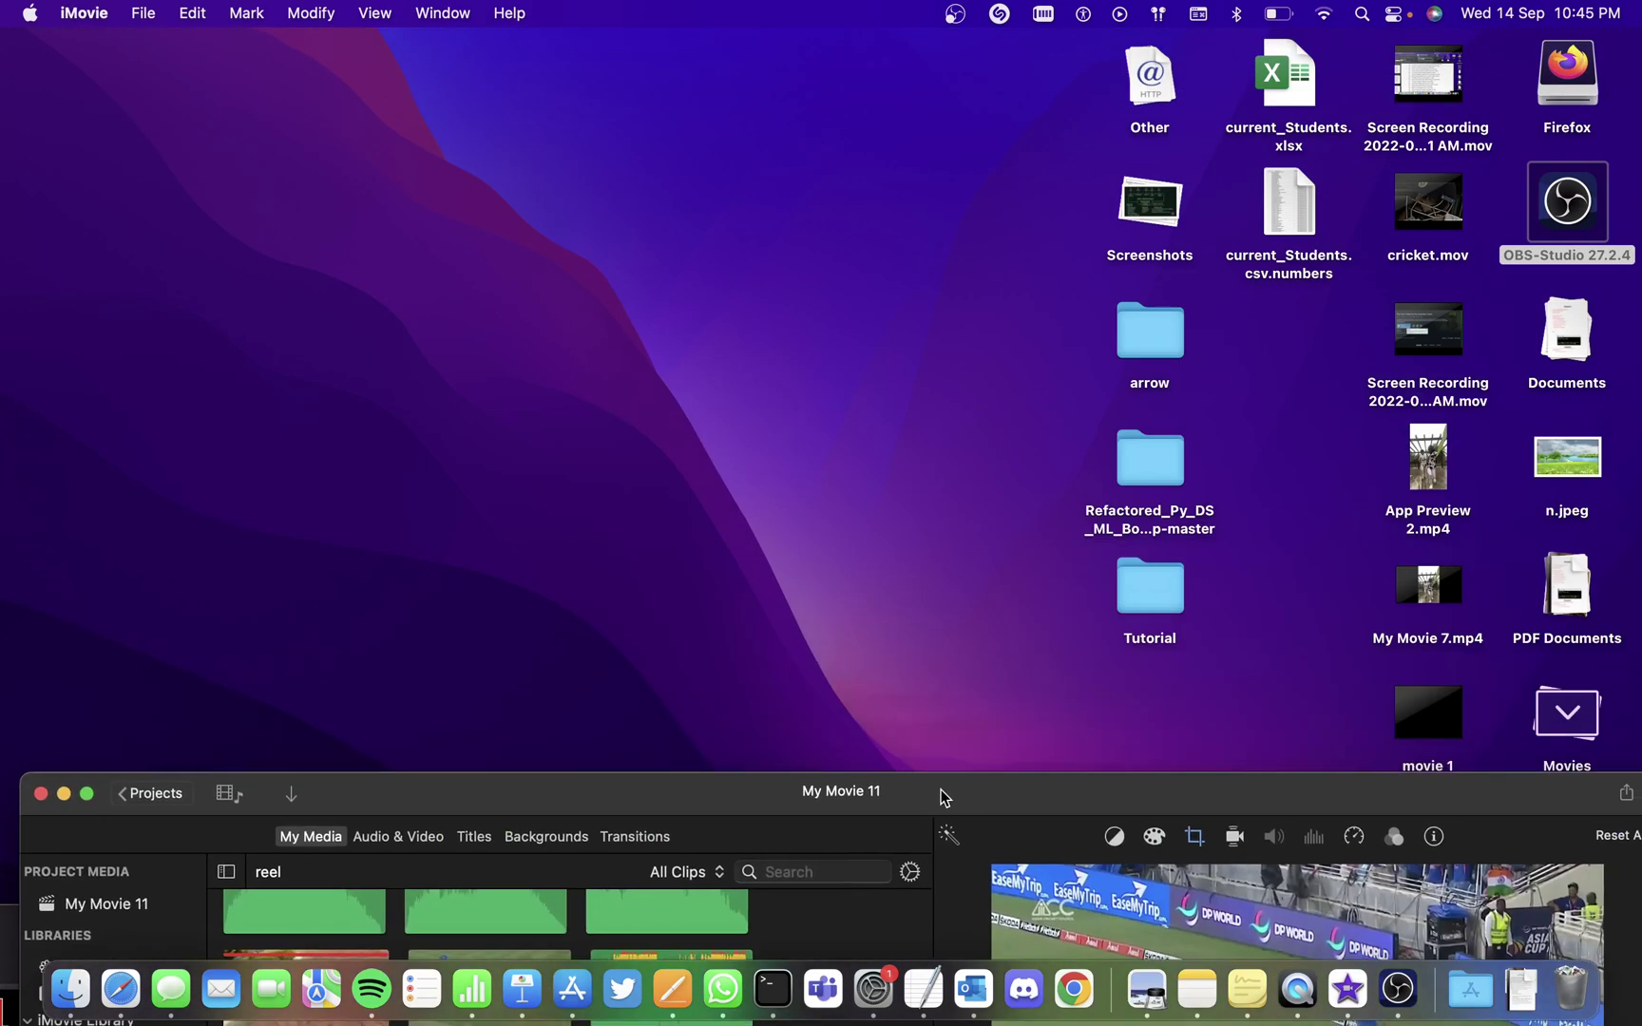
left_click(1130, 327)
double_click(1130, 327)
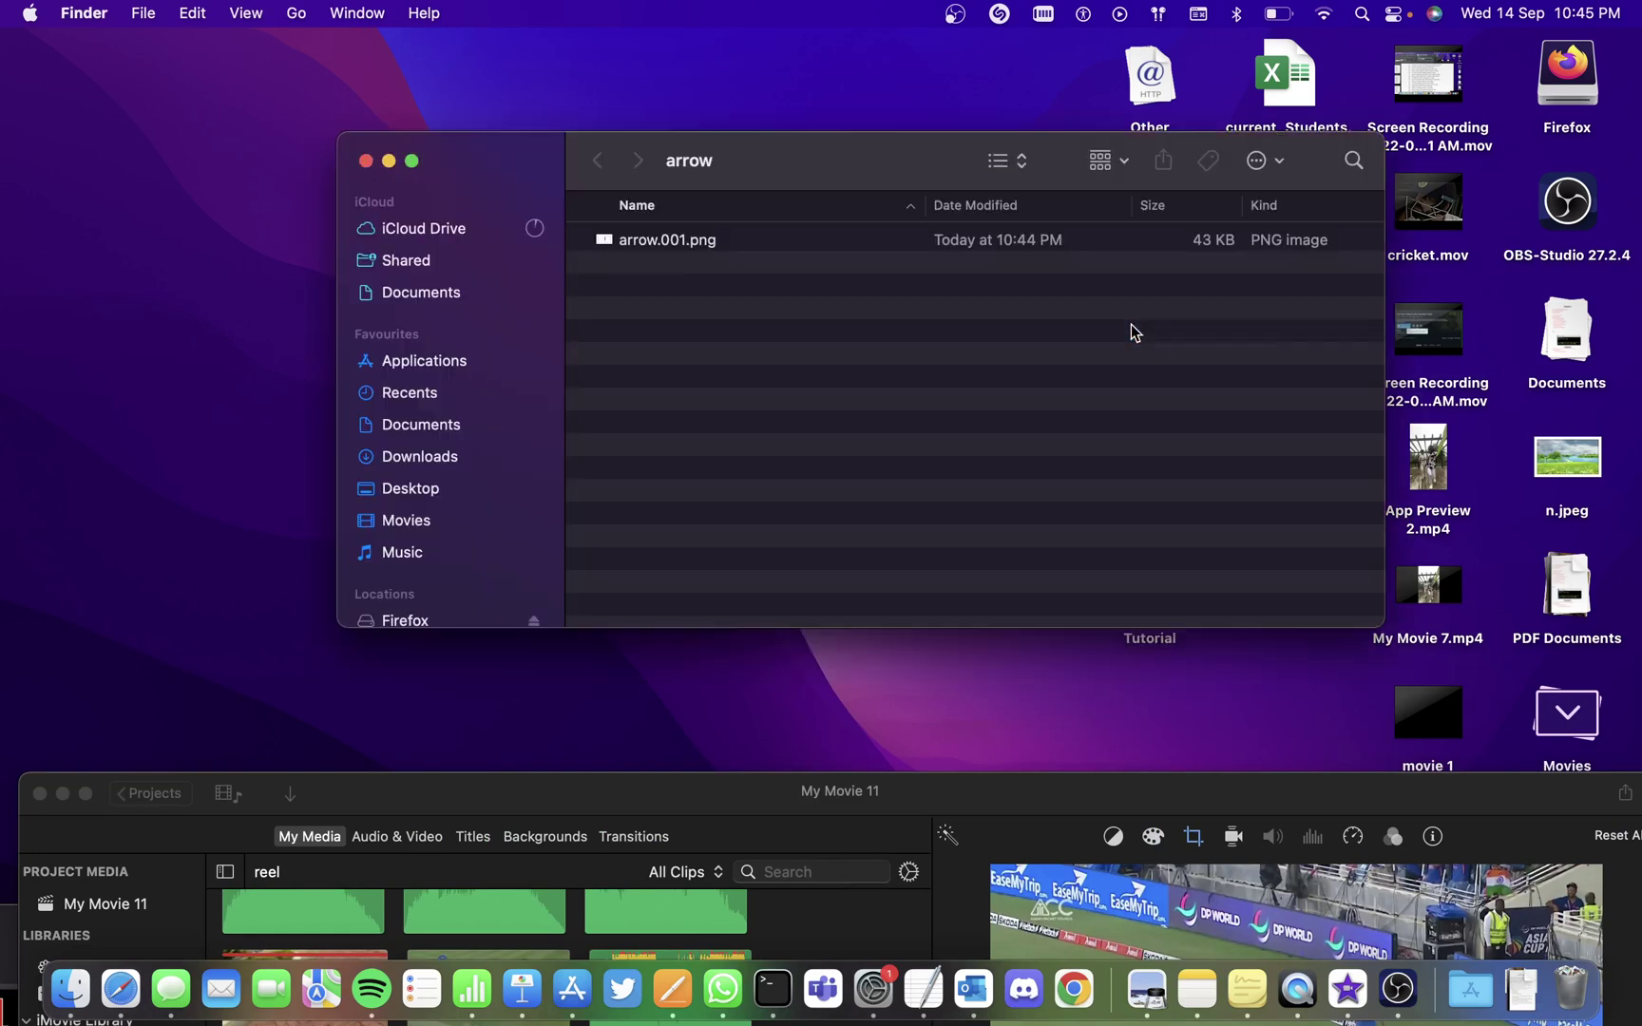
Drag arrow.001.png onto the iMovie timeline above the cricket clip
left_click_drag(901, 794, 1308, 229)
left_click_drag(936, 168, 762, 113)
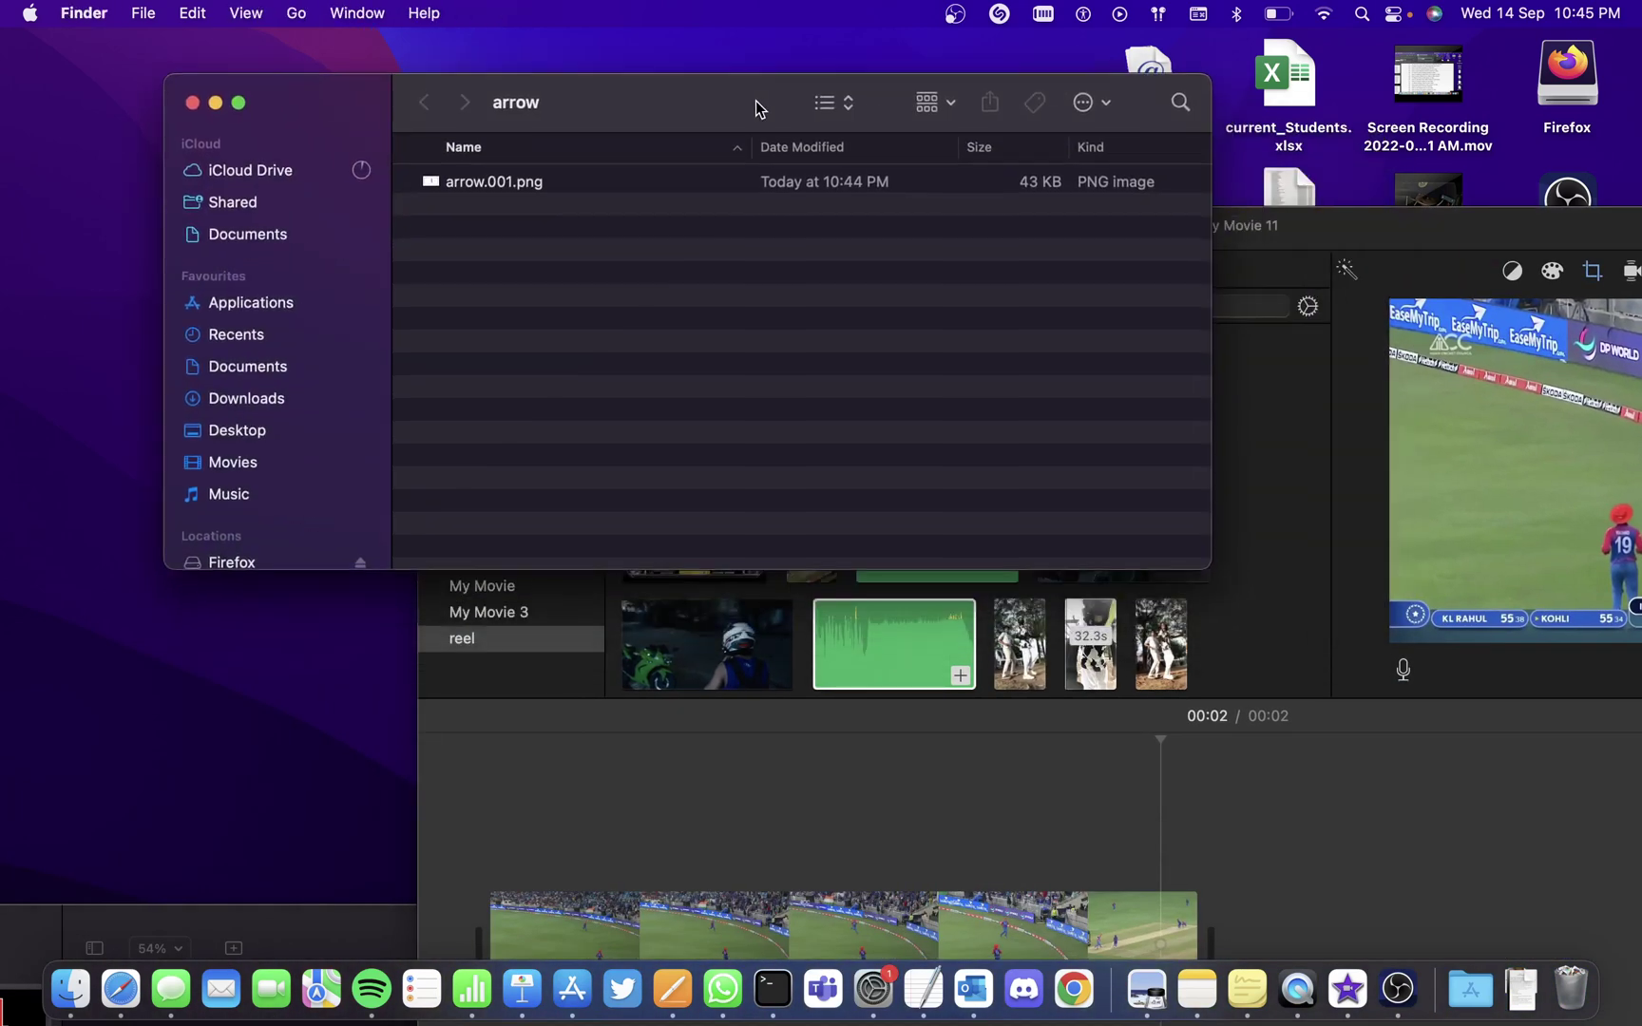
left_click_drag(574, 187, 487, 844)
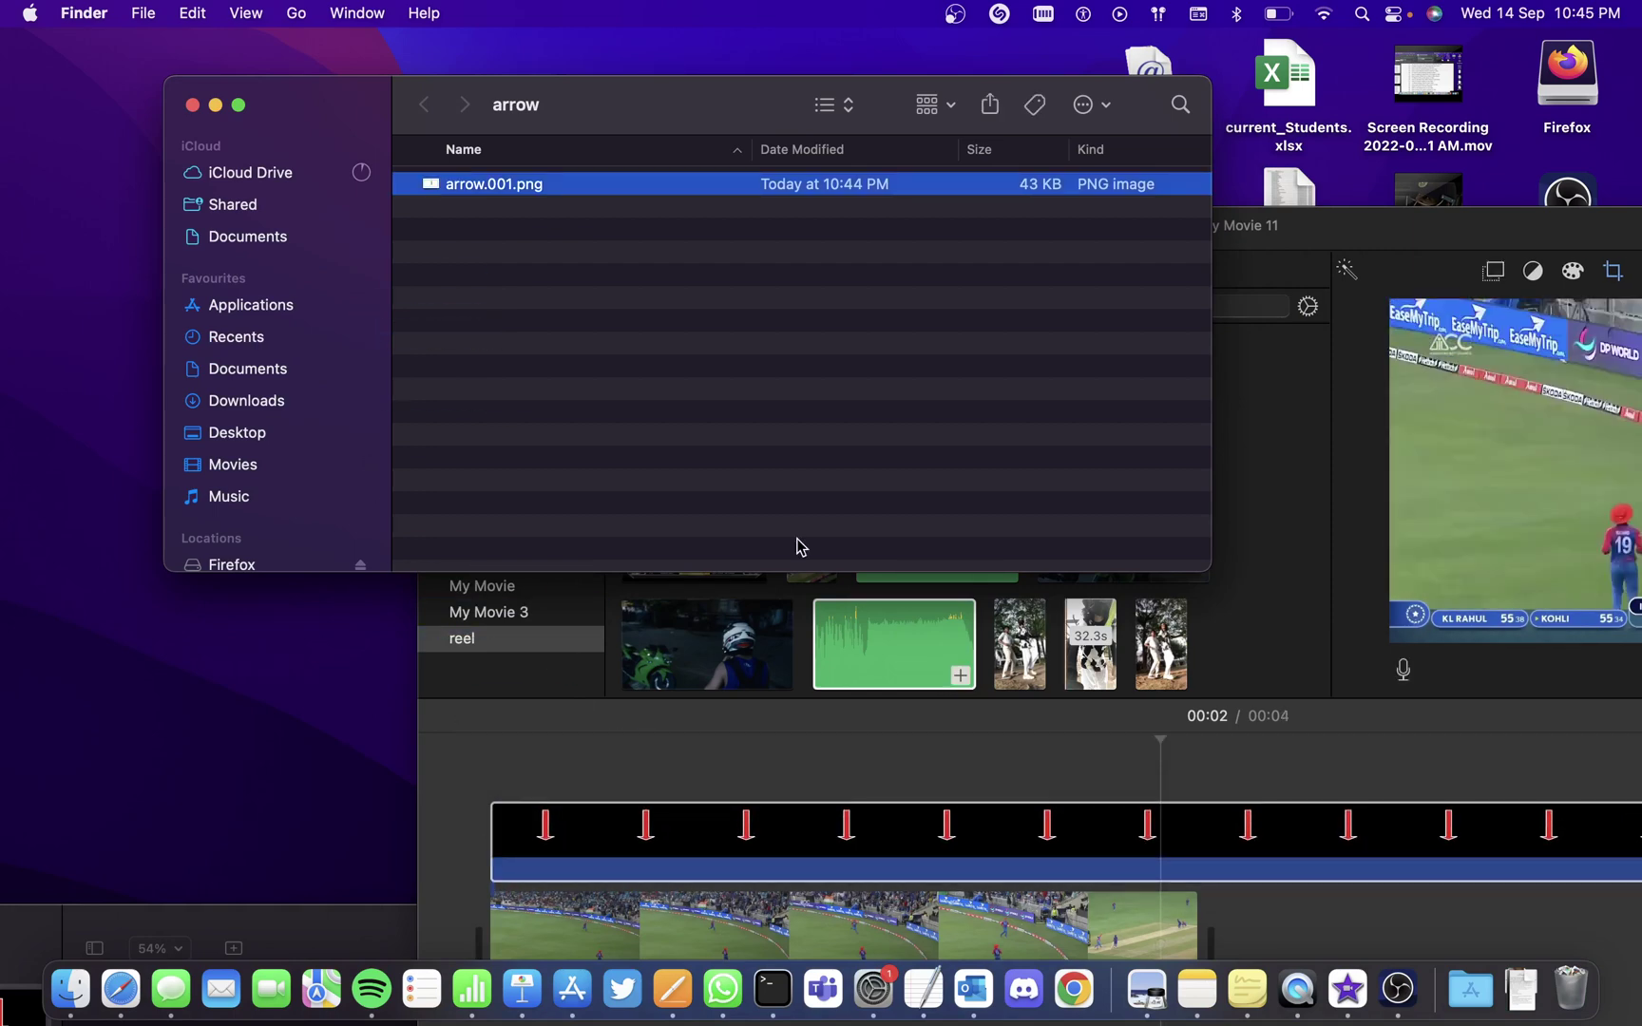
left_click(1382, 240)
Make iMovie full screen and set the arrow overlay to Picture in Picture near the fielder
double_click(1383, 240)
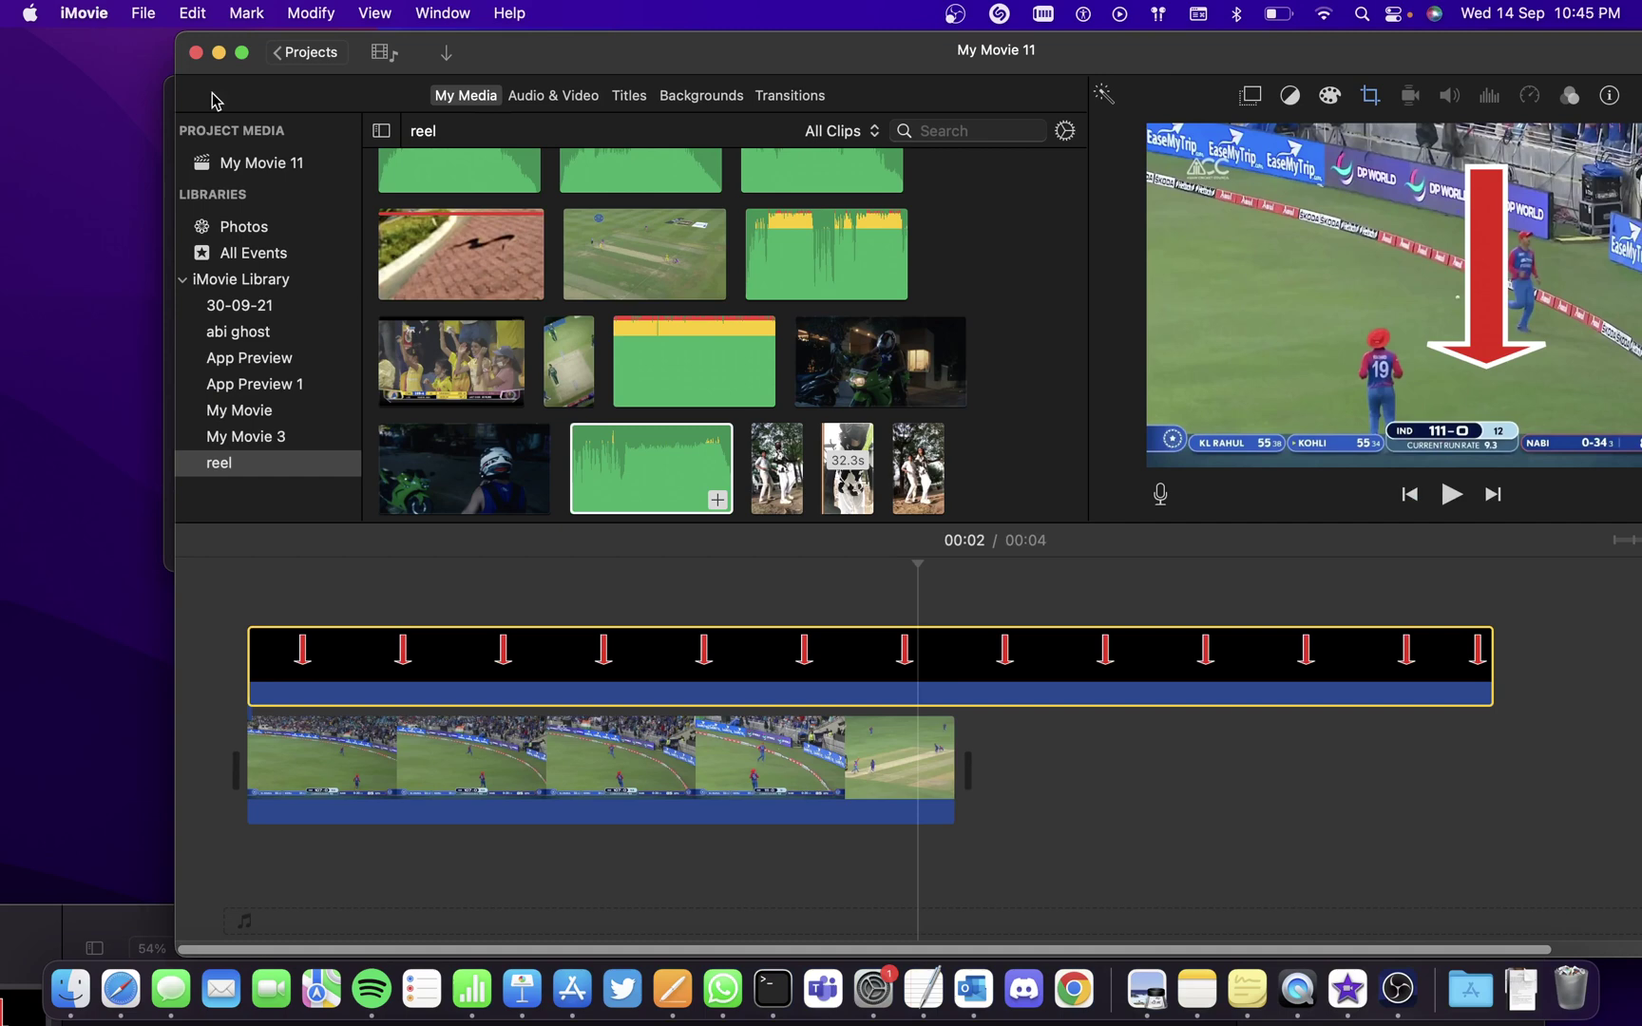
left_click(241, 54)
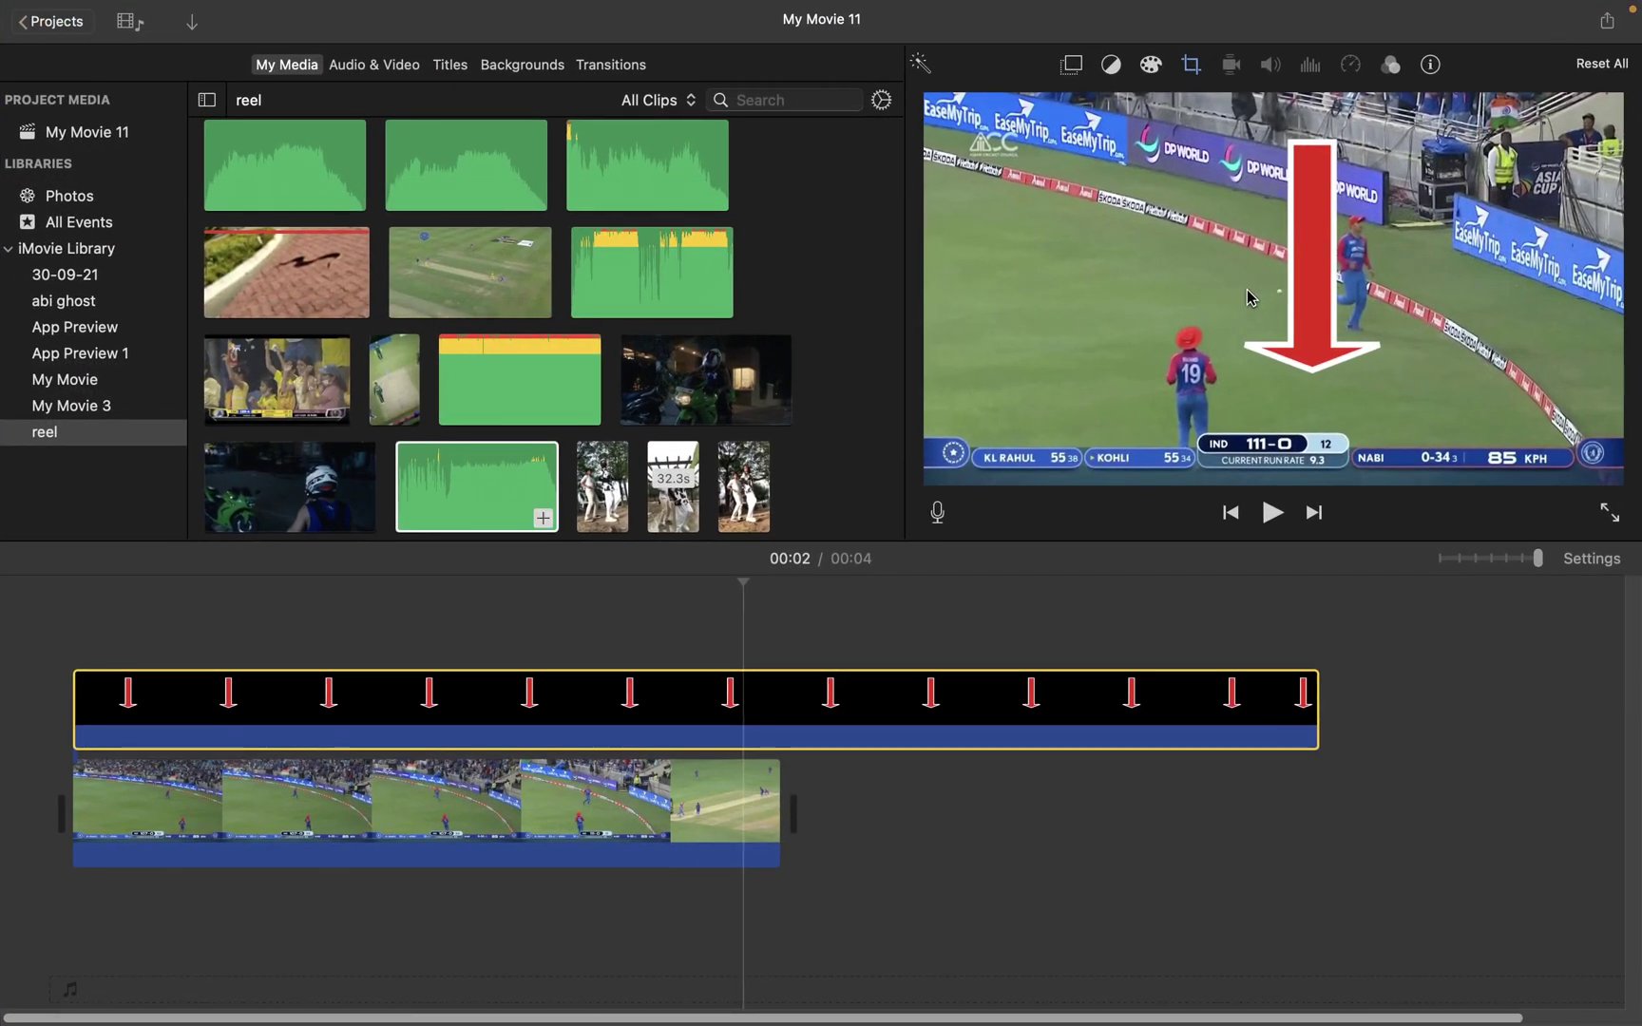
left_click(1336, 302)
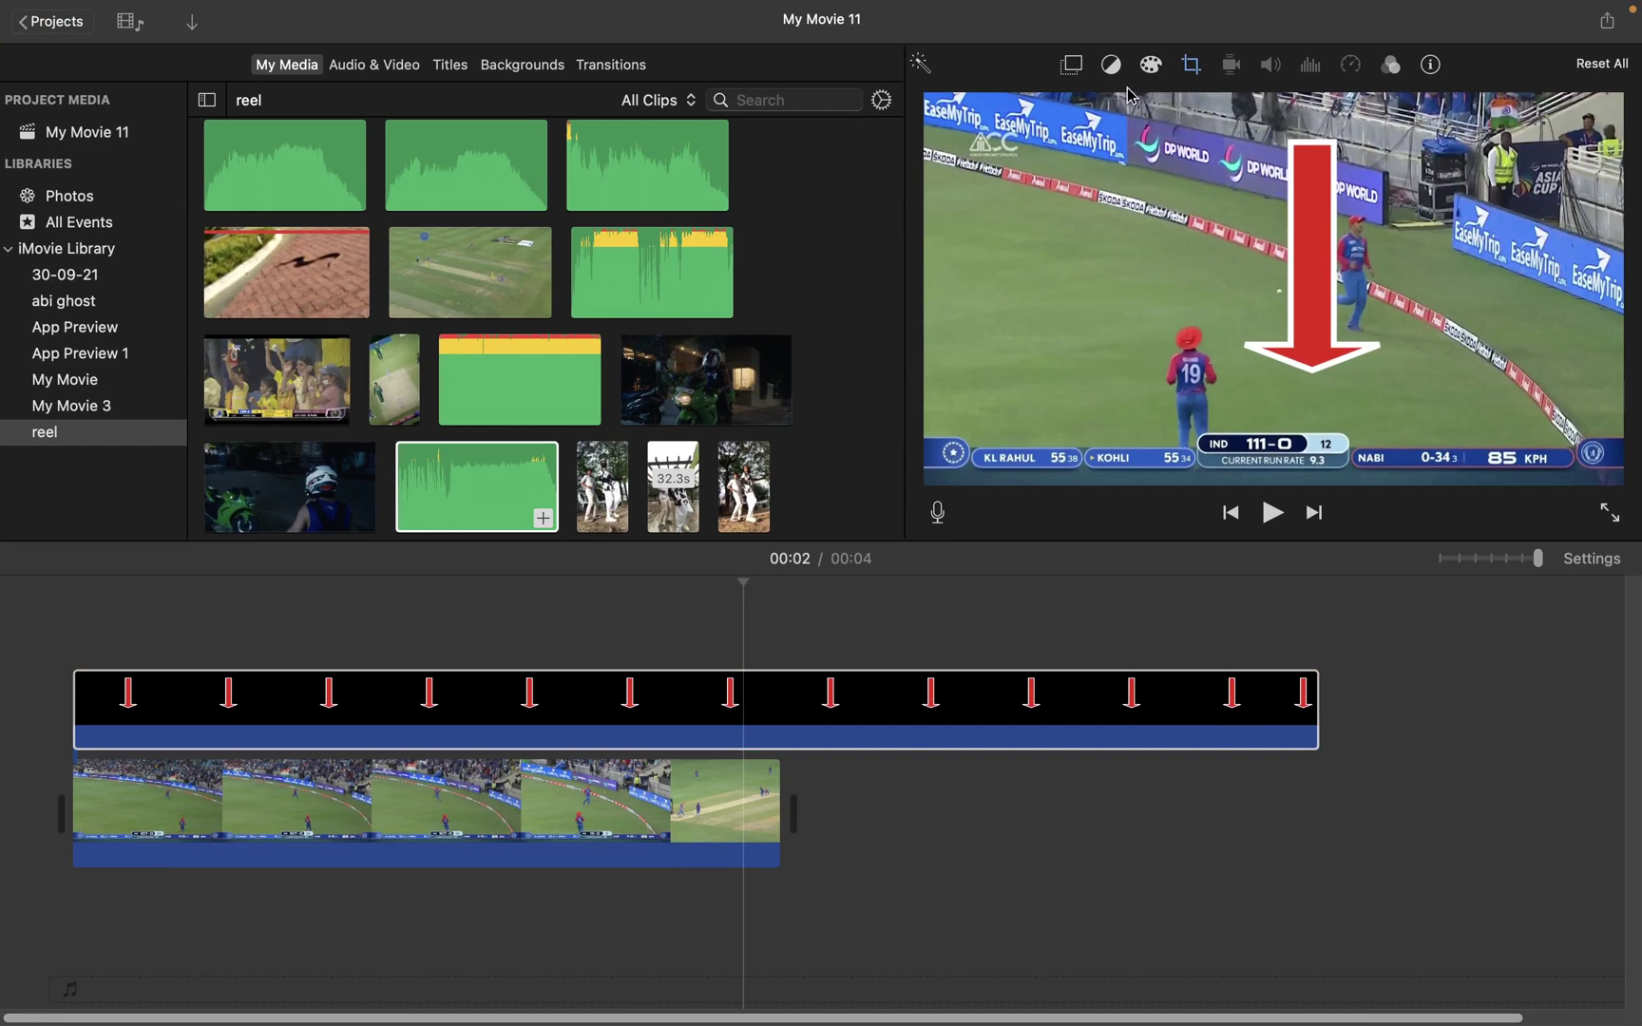
left_click(1072, 65)
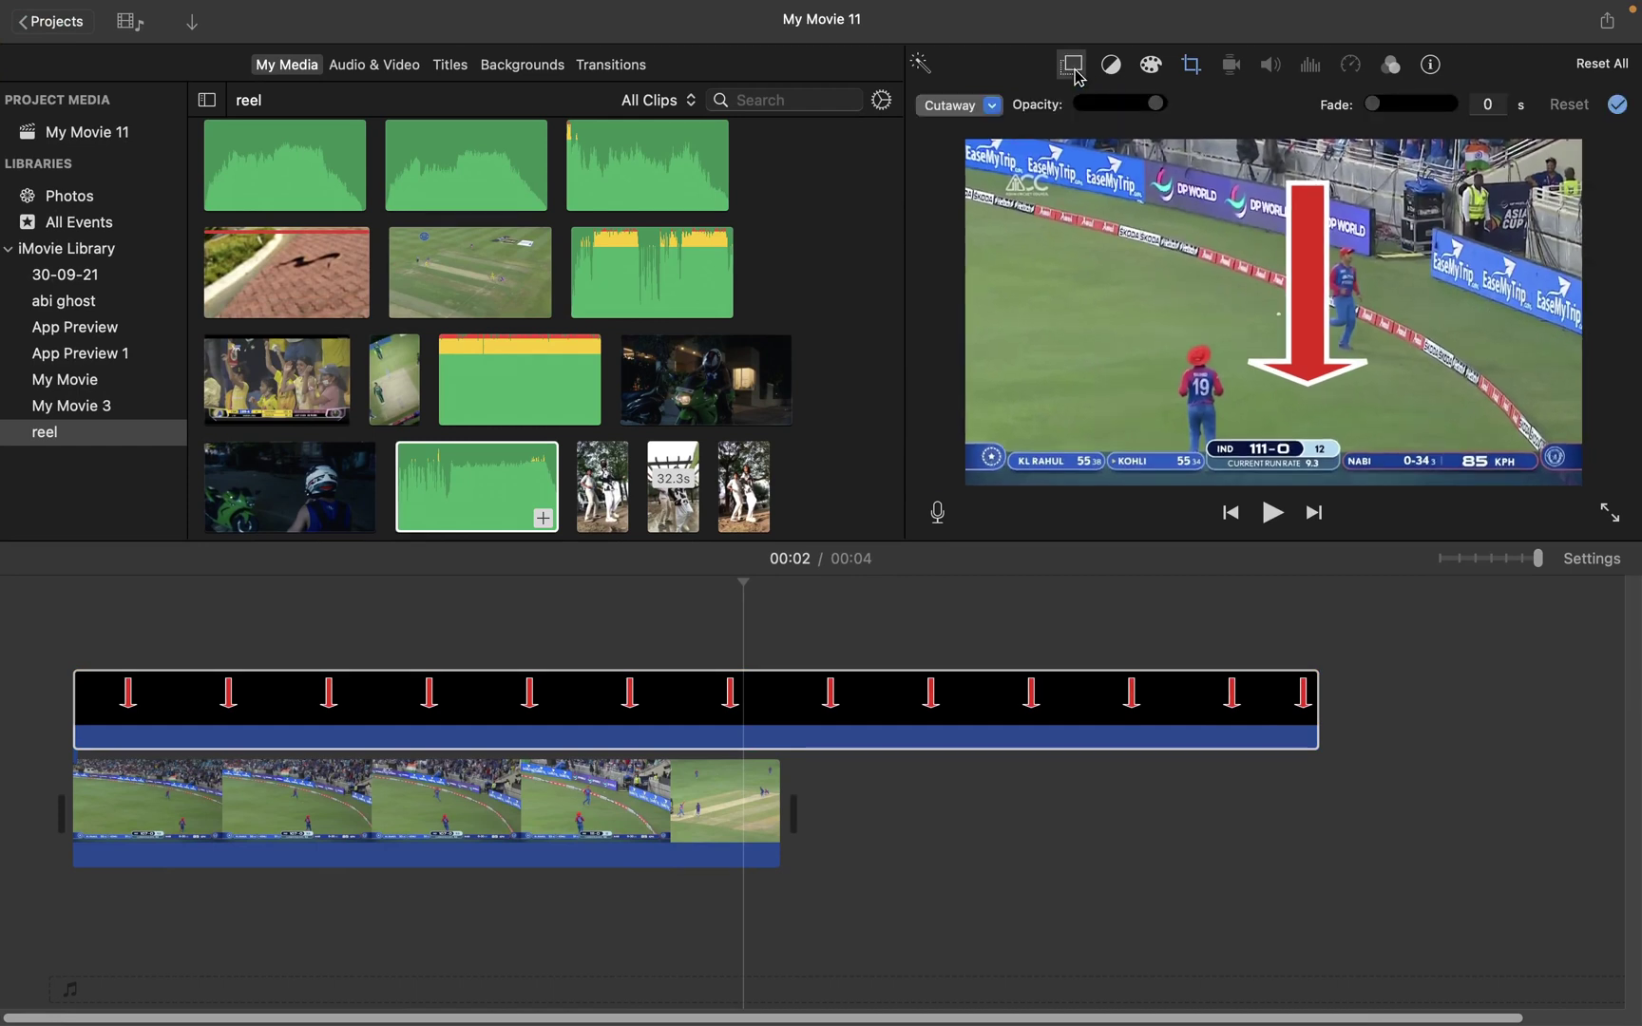
left_click(983, 108)
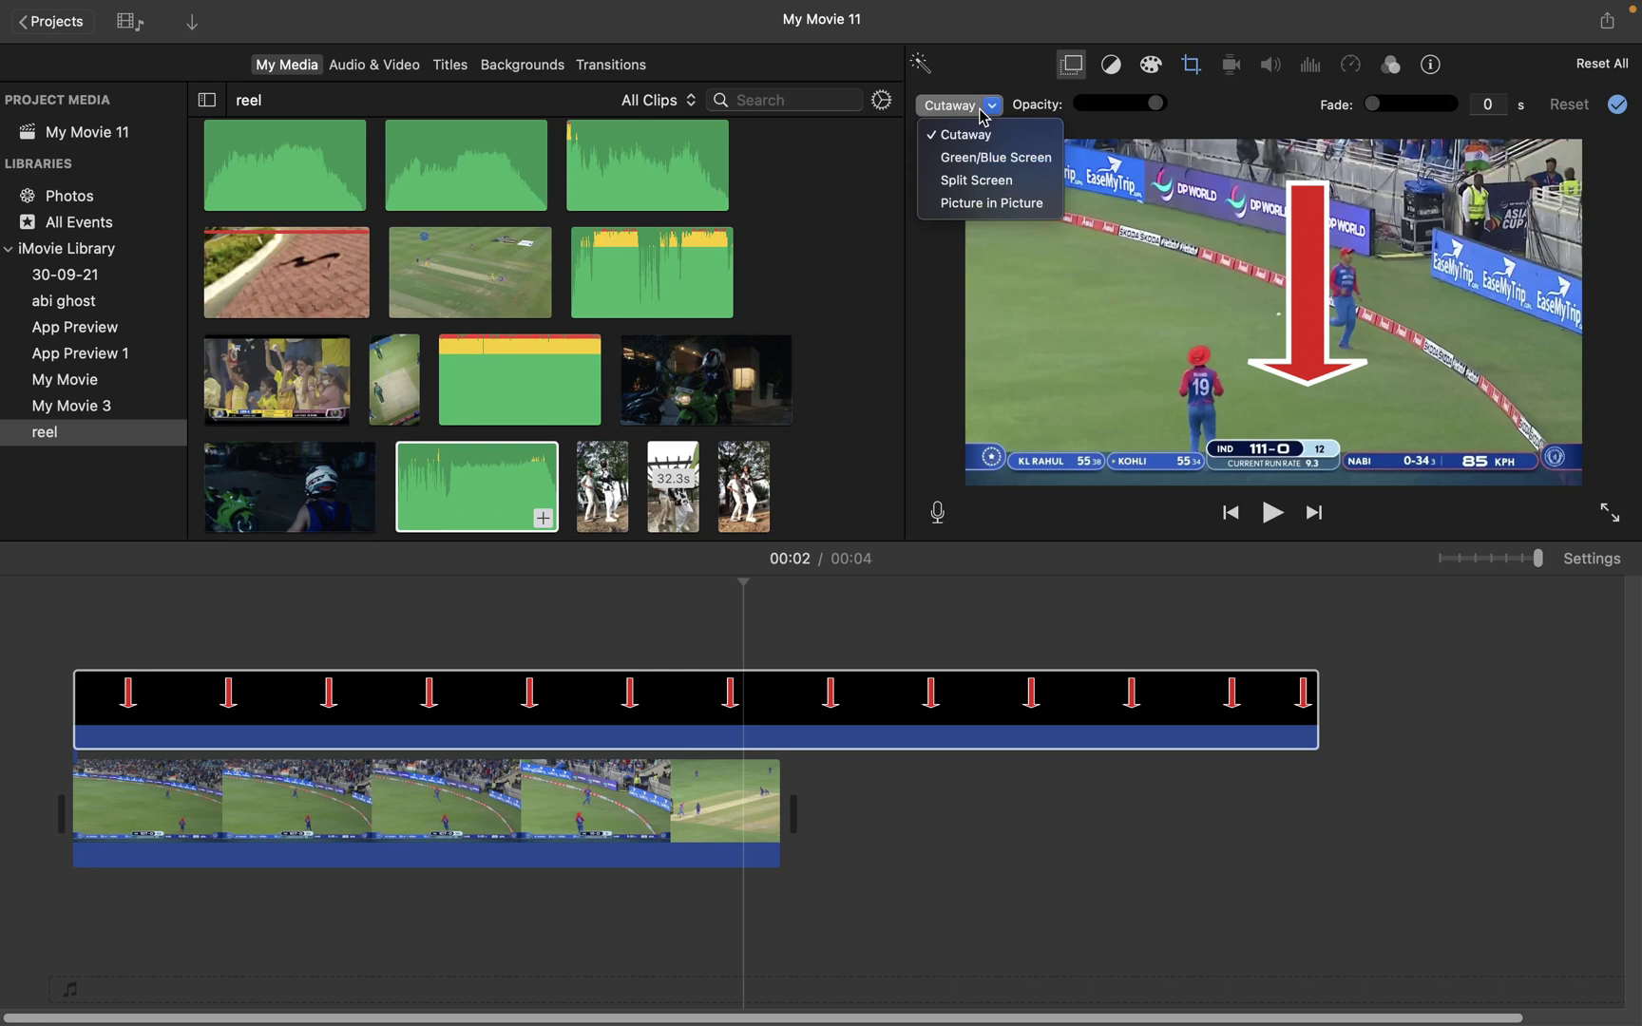
left_click(988, 203)
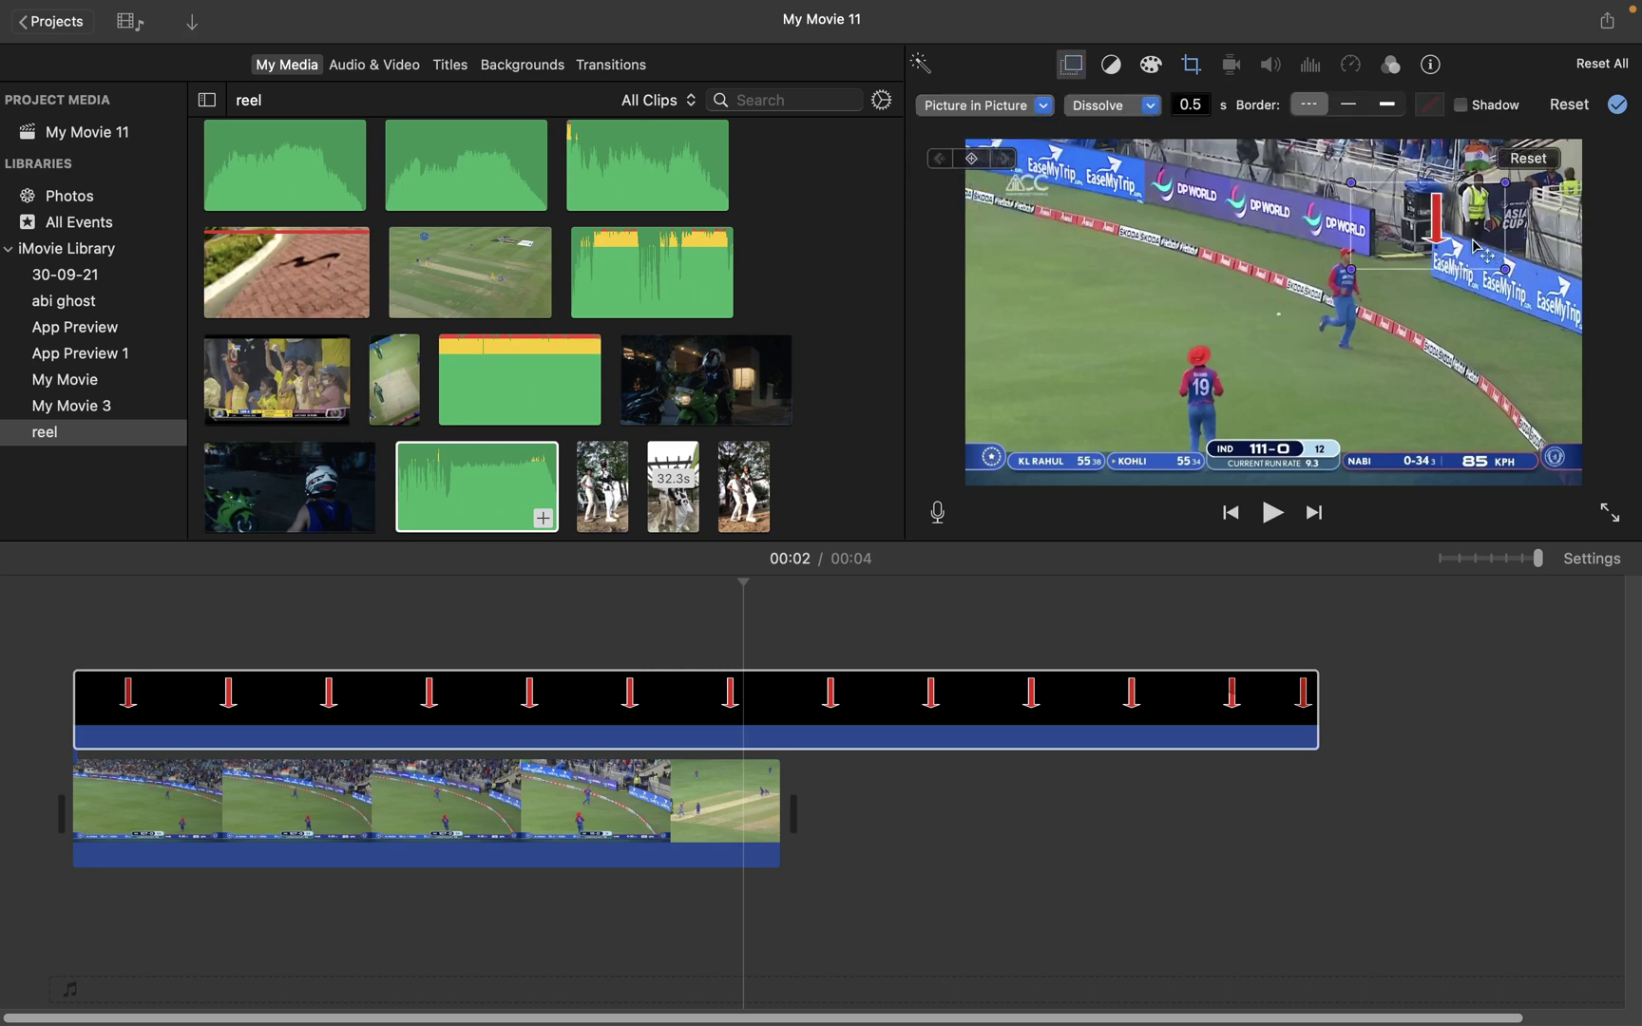
left_click_drag(1439, 228, 1372, 241)
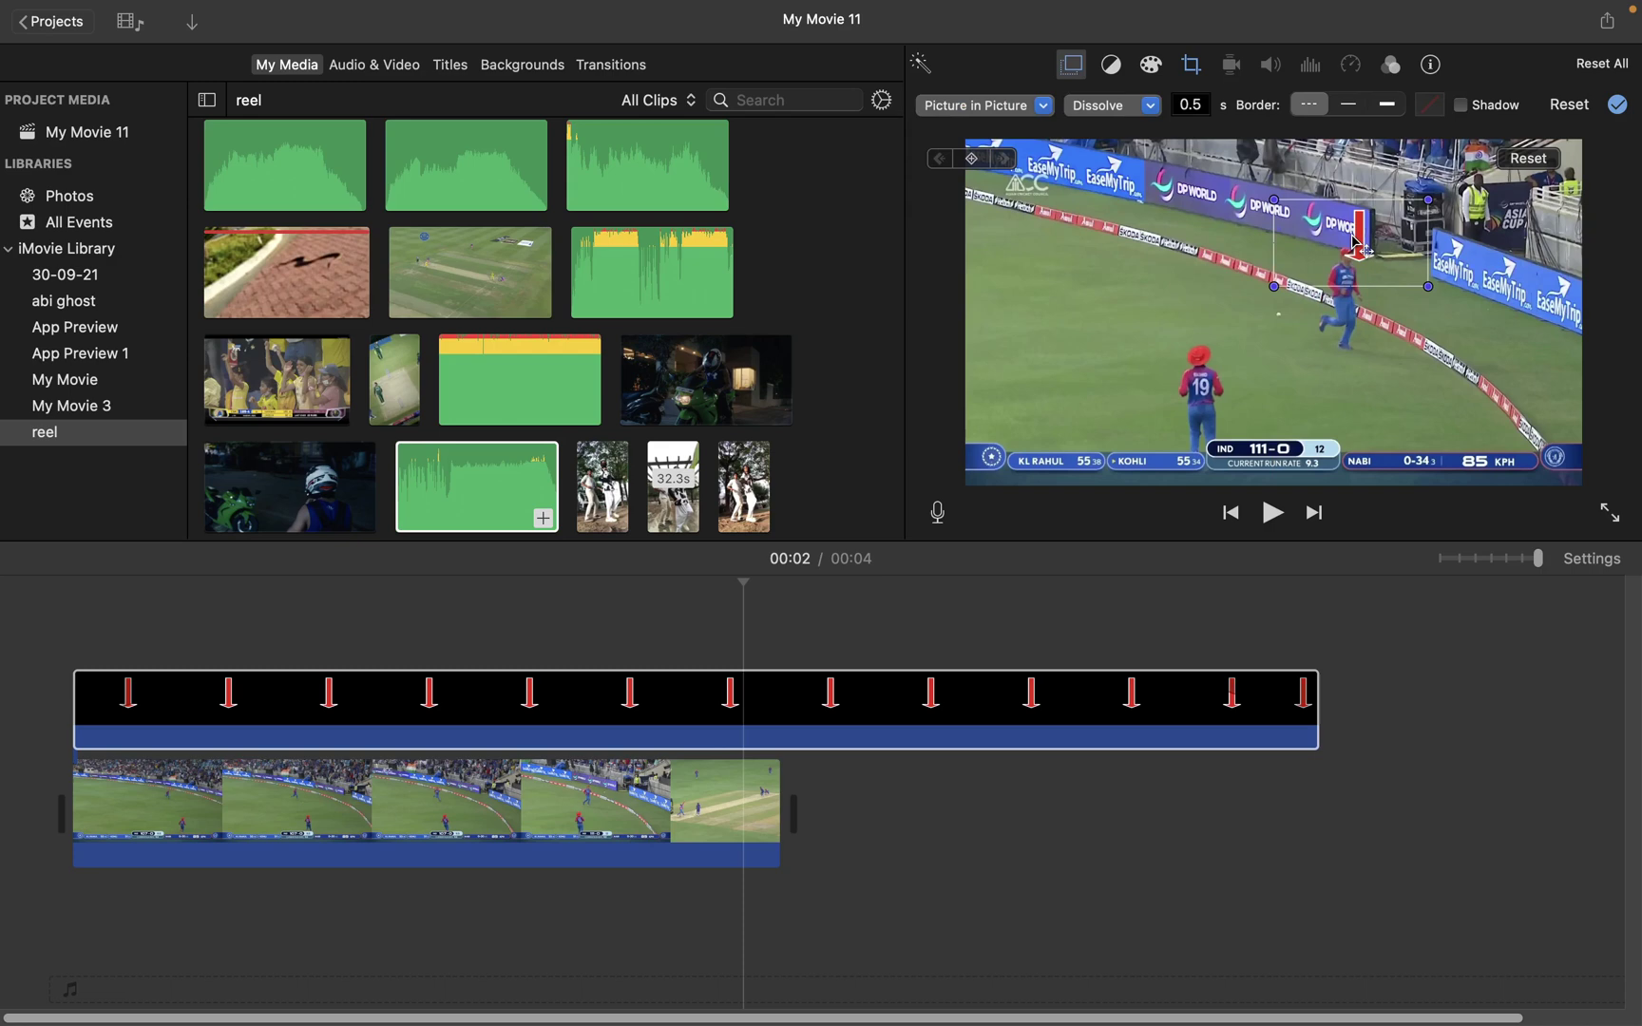
Preview the overlay and trim it to about 2.3 s, ending with the cricket clip
left_click(736, 582)
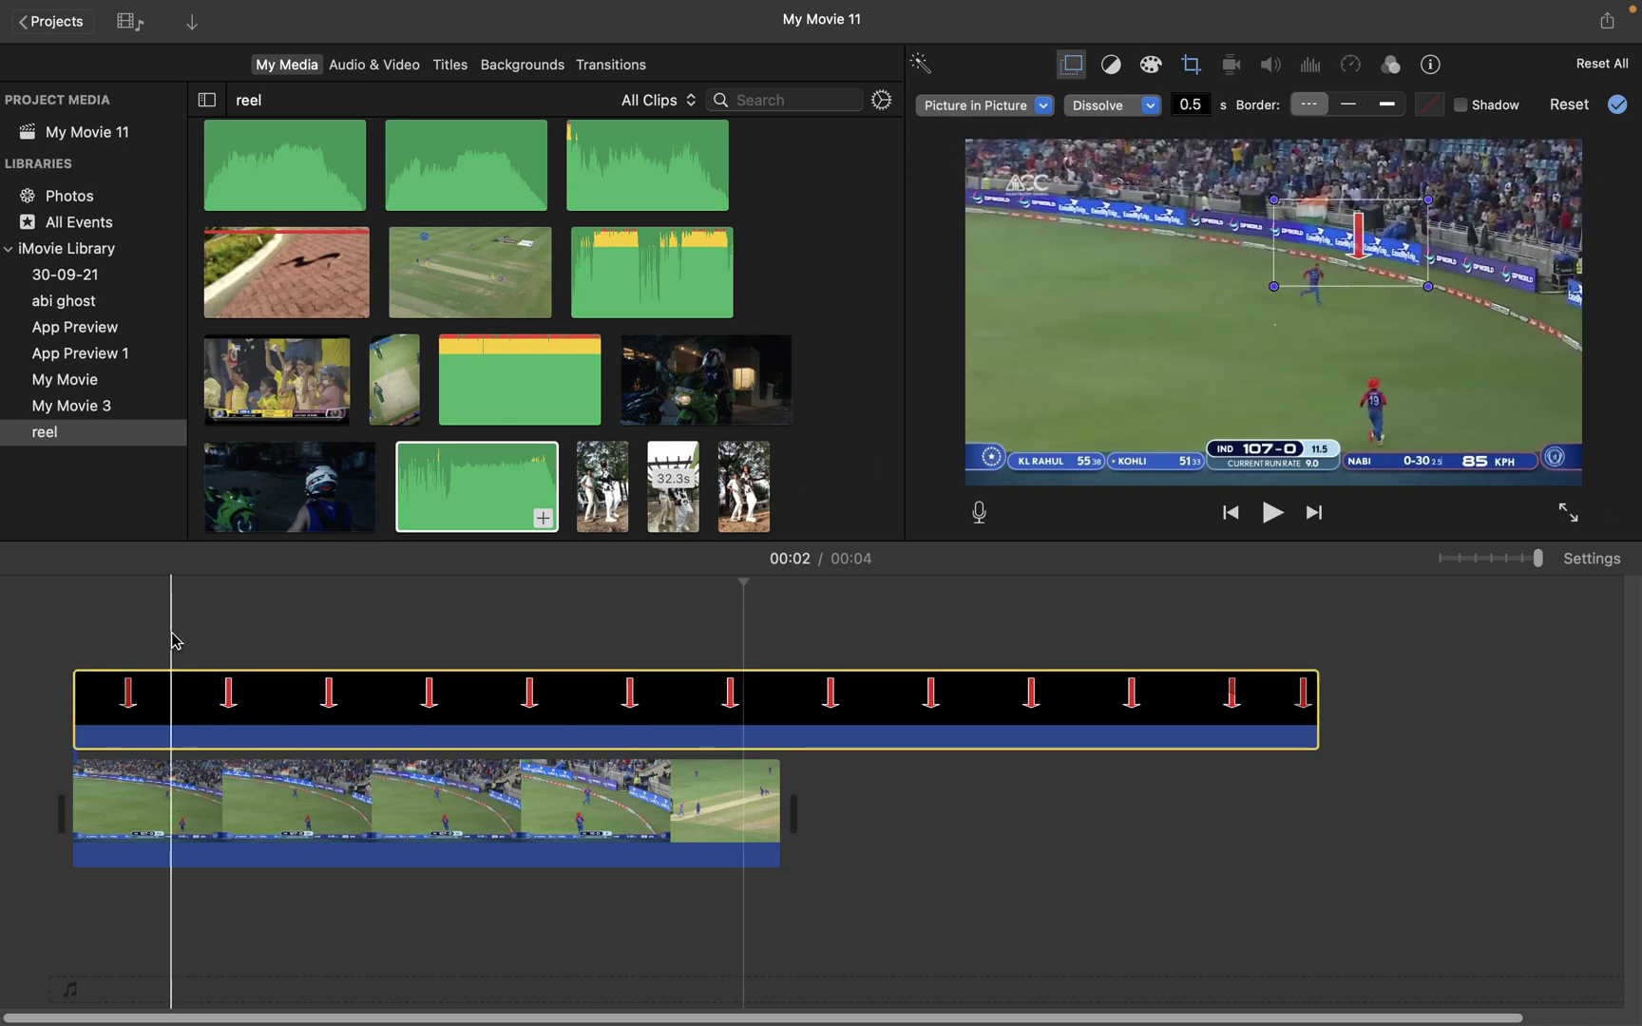
key("space")
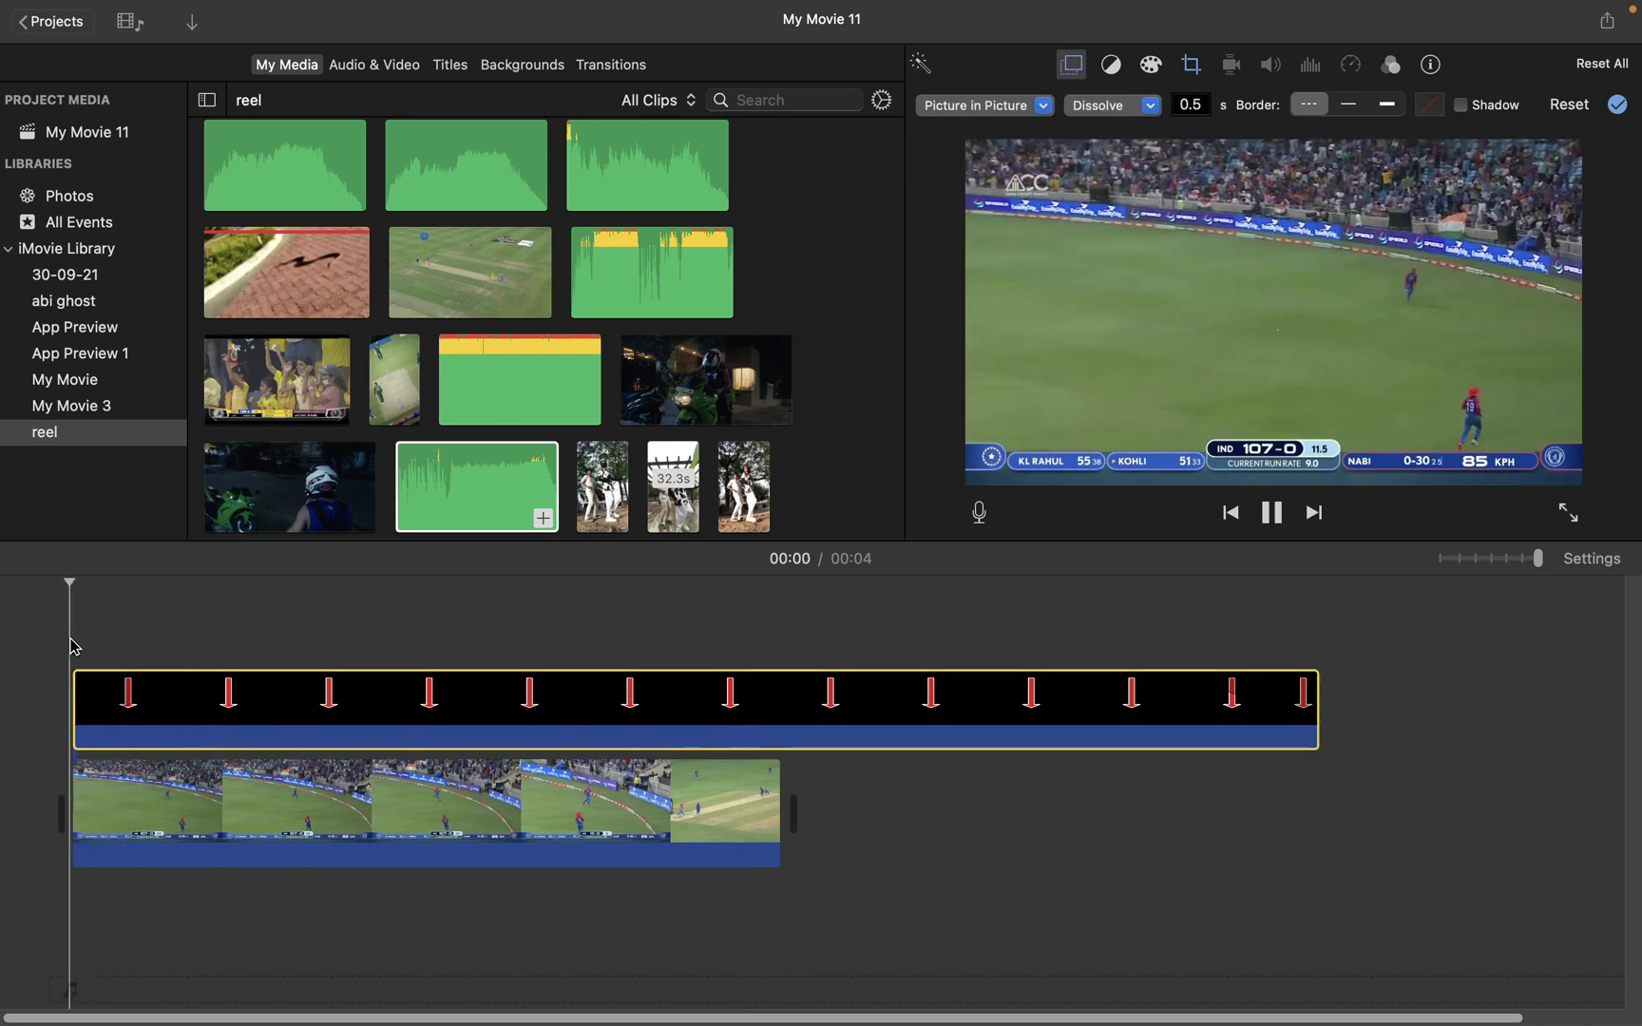
key("space")
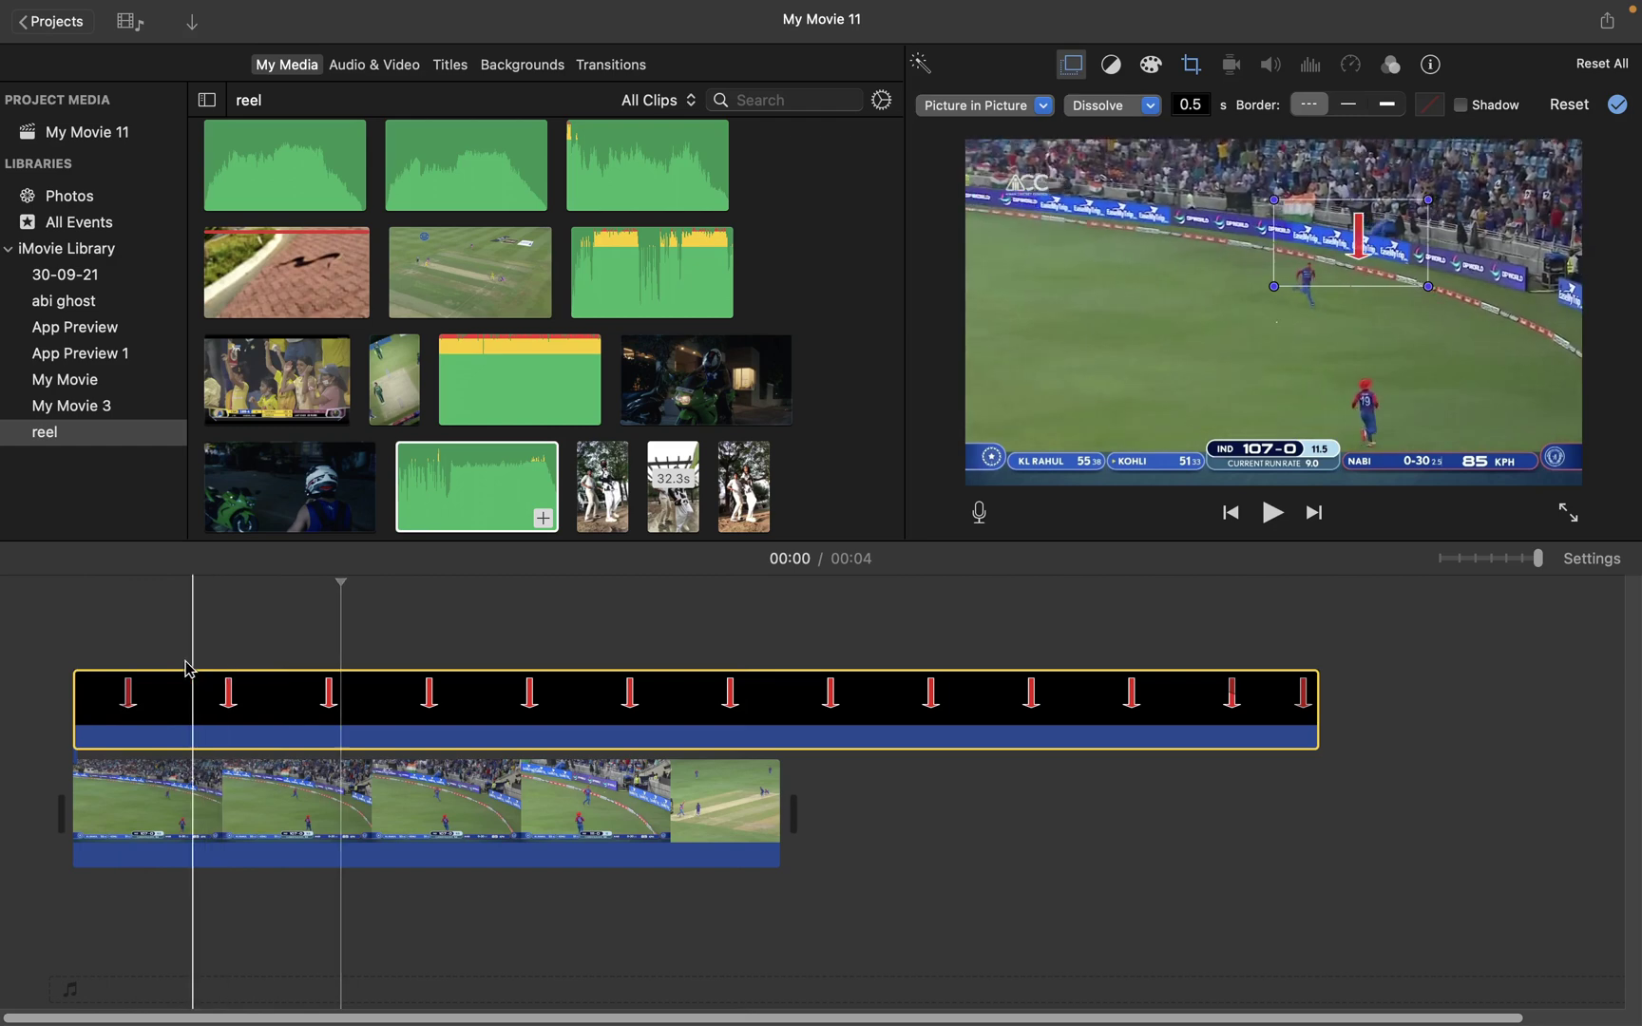
left_click(66, 665)
left_click_drag(1317, 708, 777, 704)
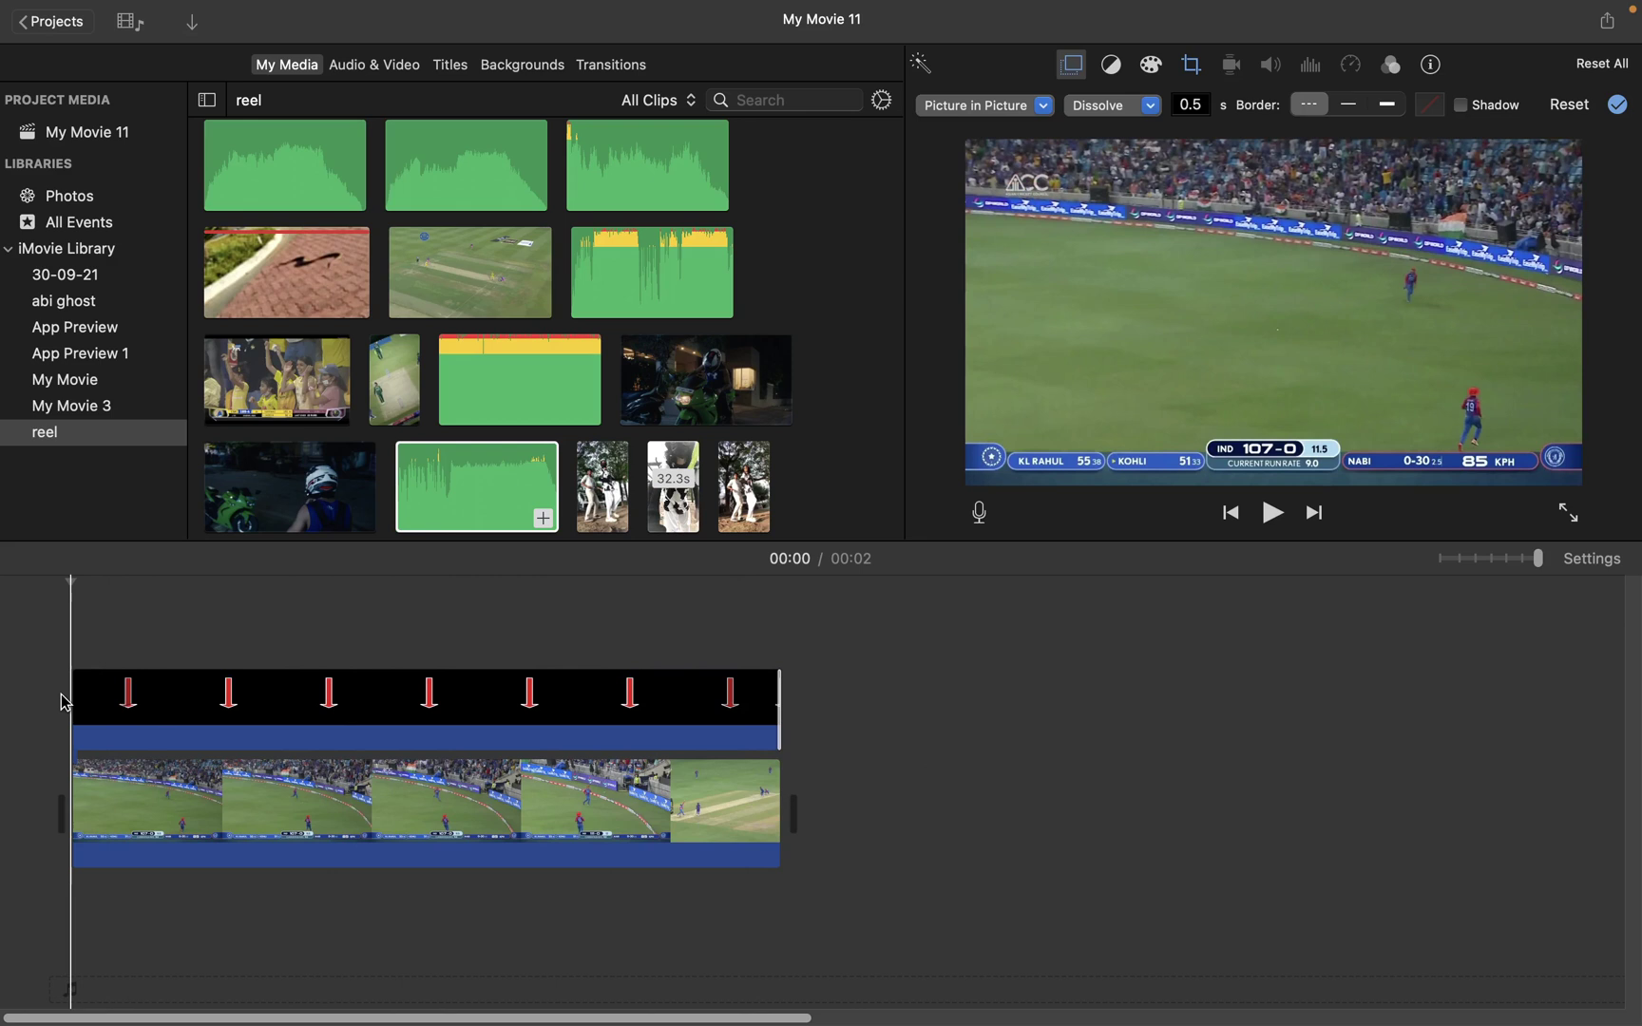
Give the arrow overlay a 0 s dissolve and place the inset just above the fielder
left_click(153, 703)
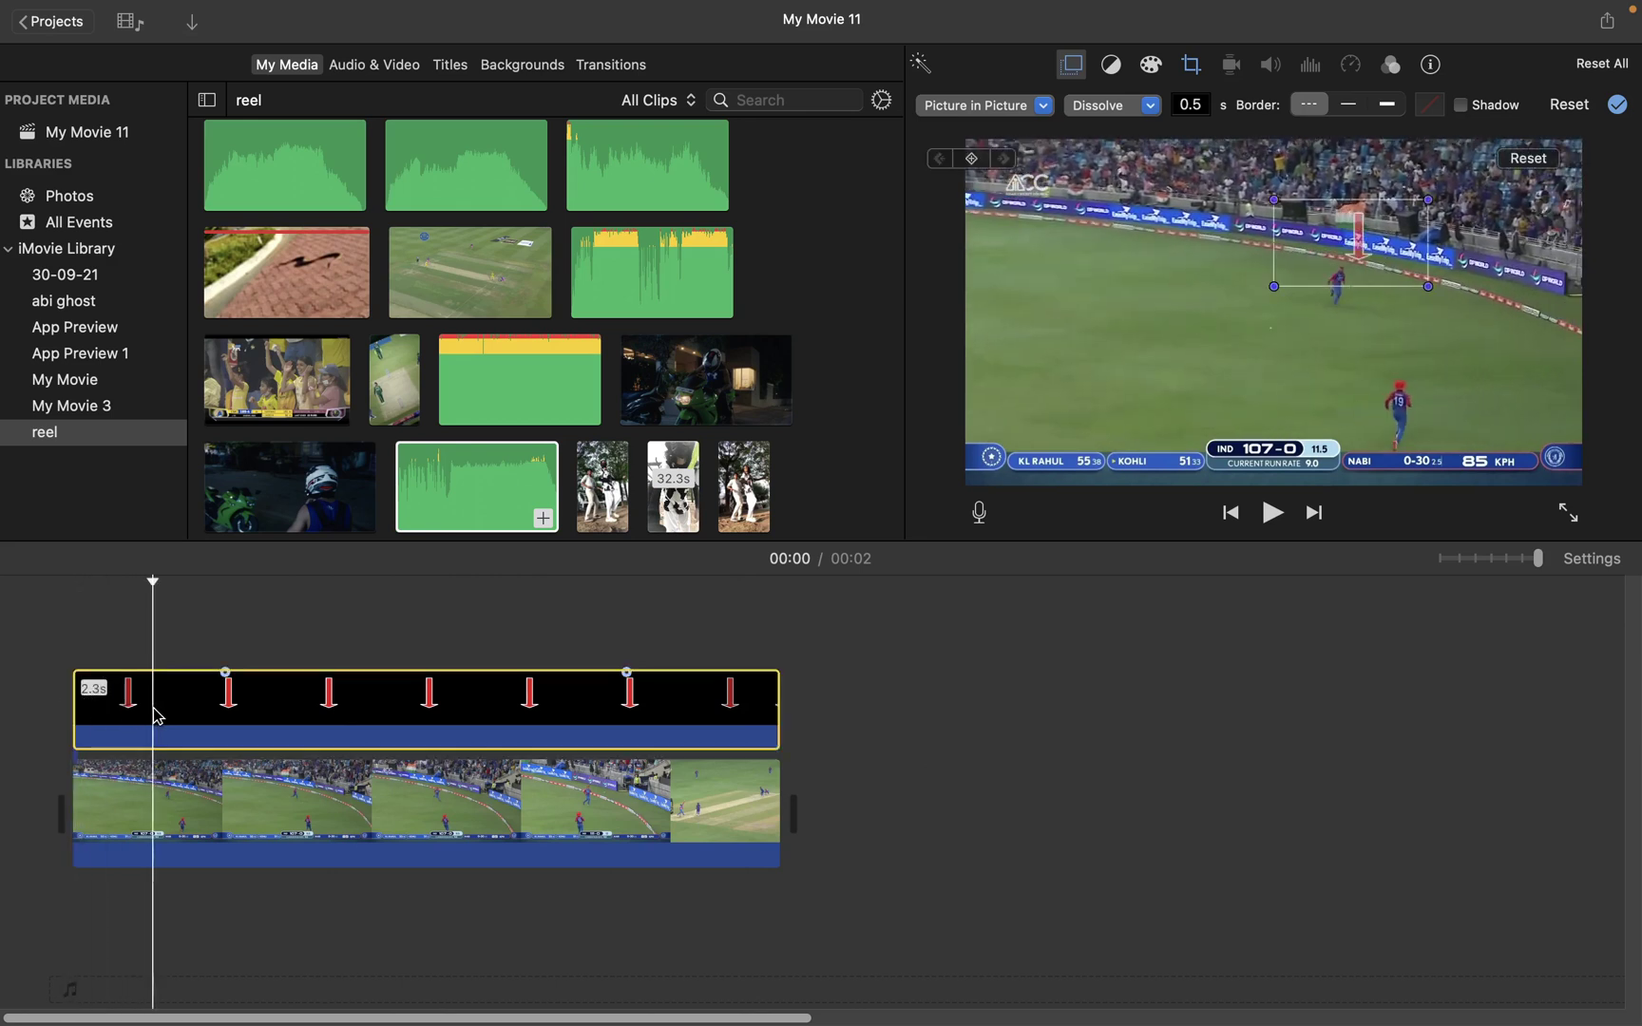
left_click(1200, 105)
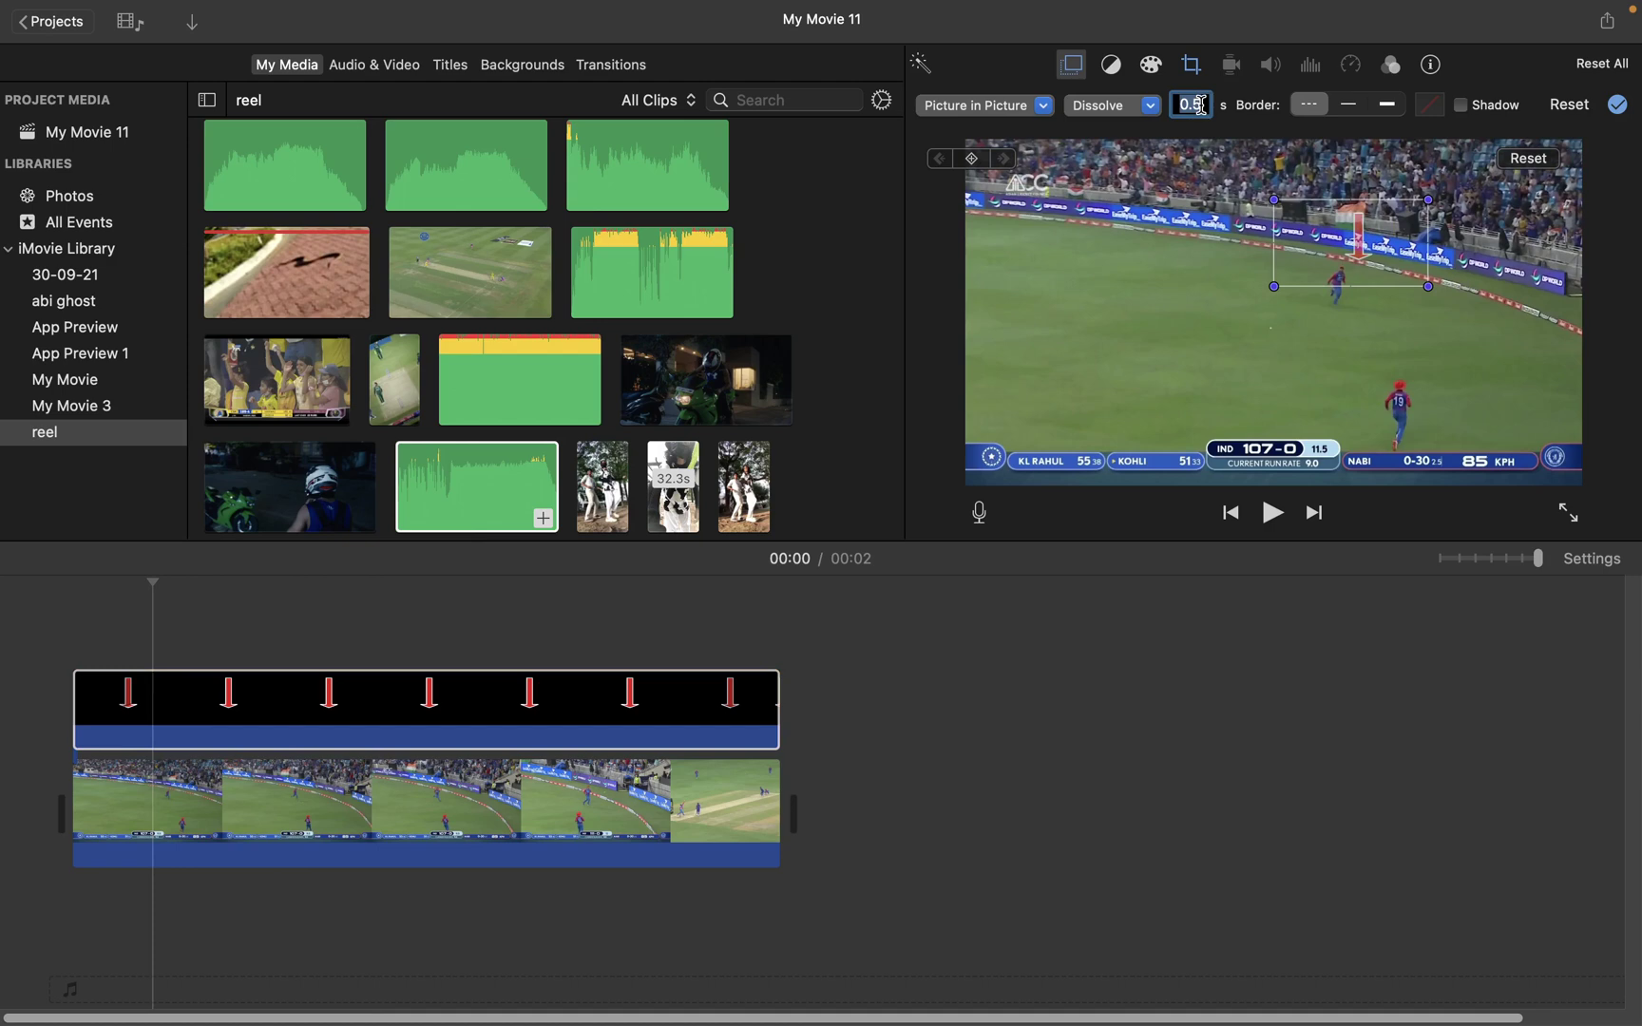
type("0")
key("Return")
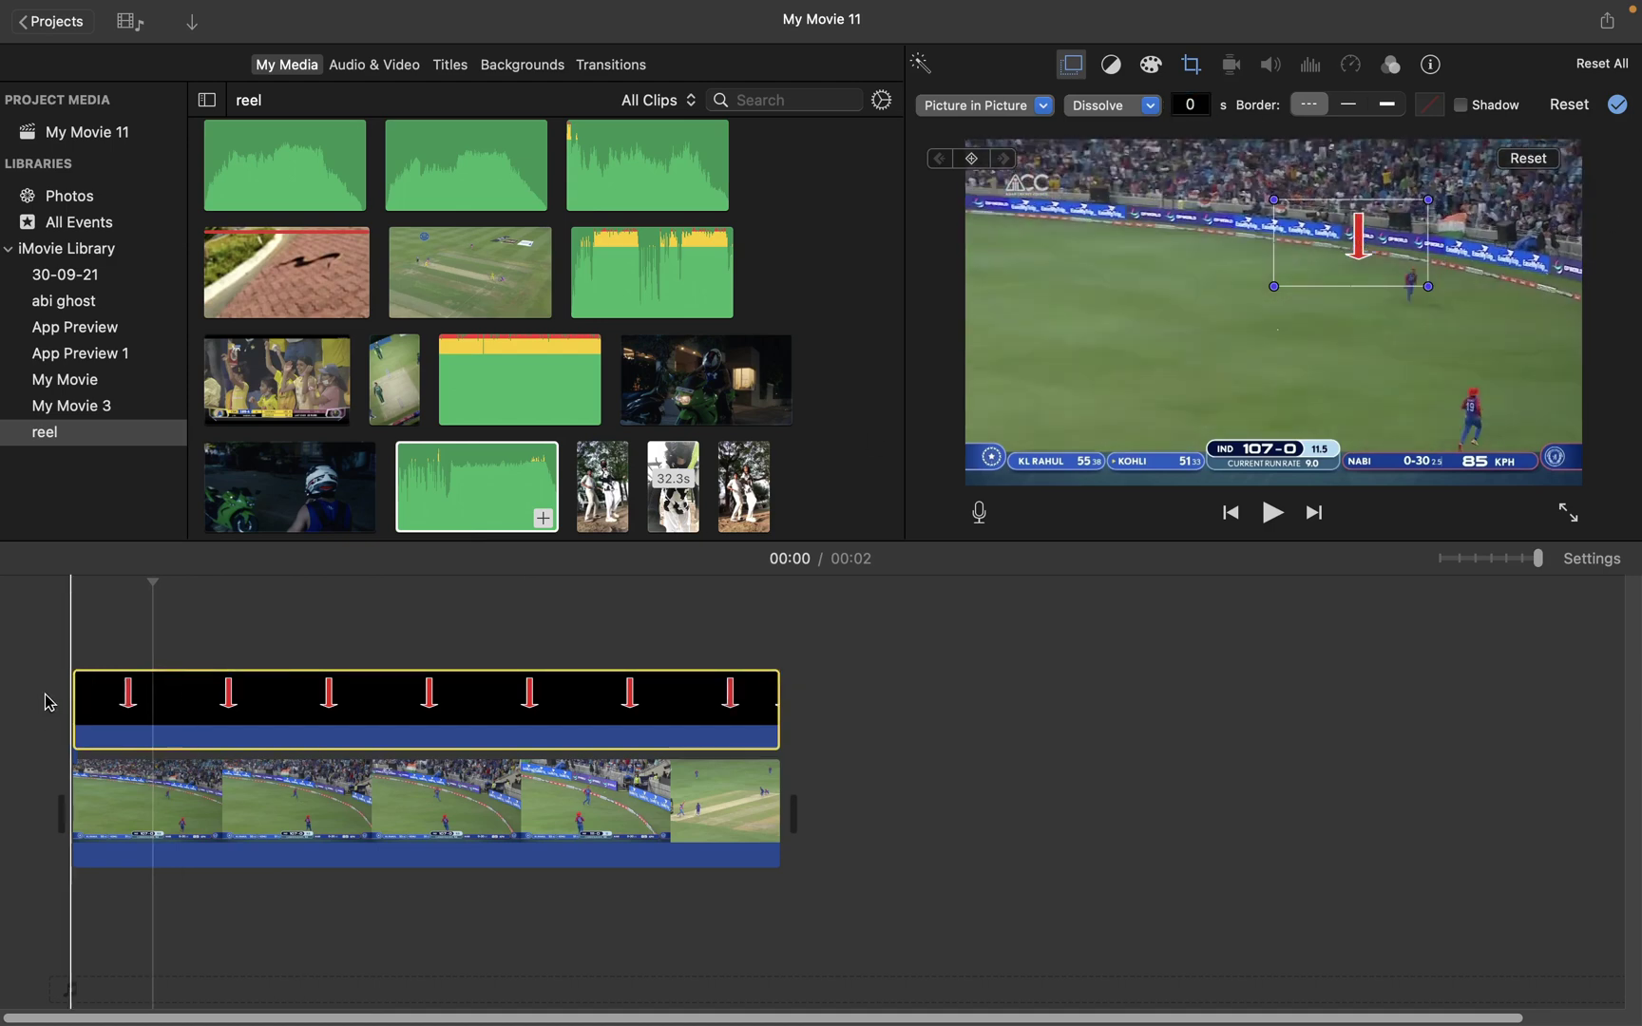
key("space")
key("space")
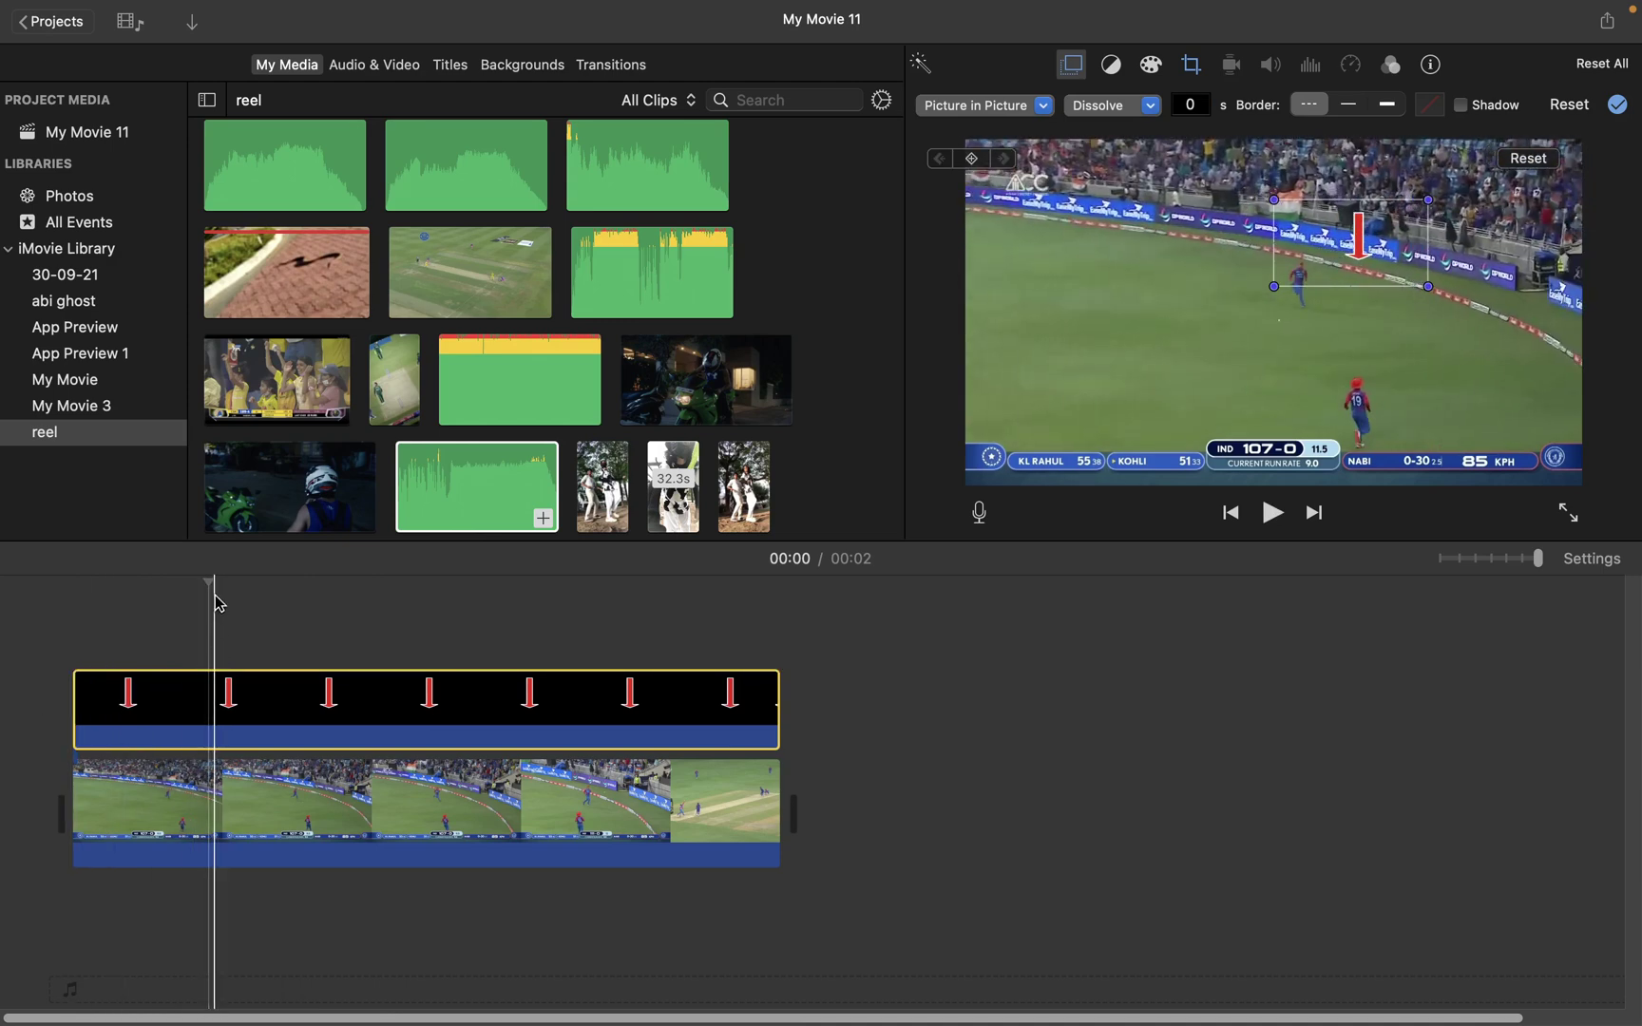
left_click(80, 608)
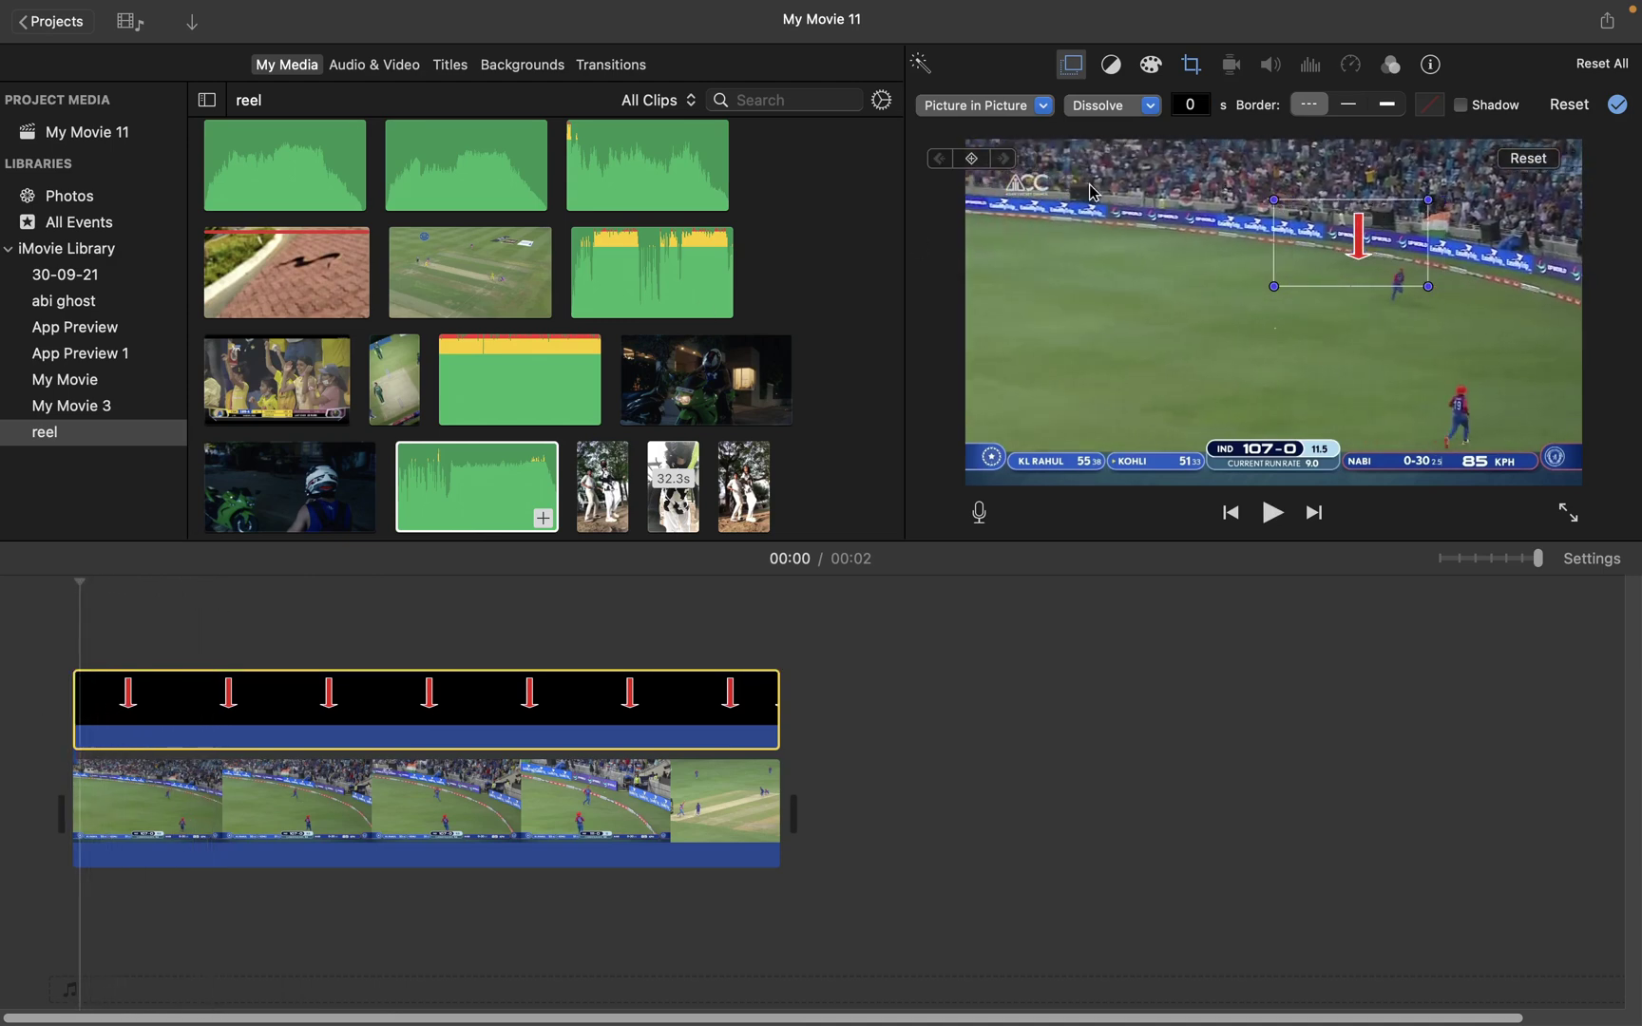
left_click(1201, 105)
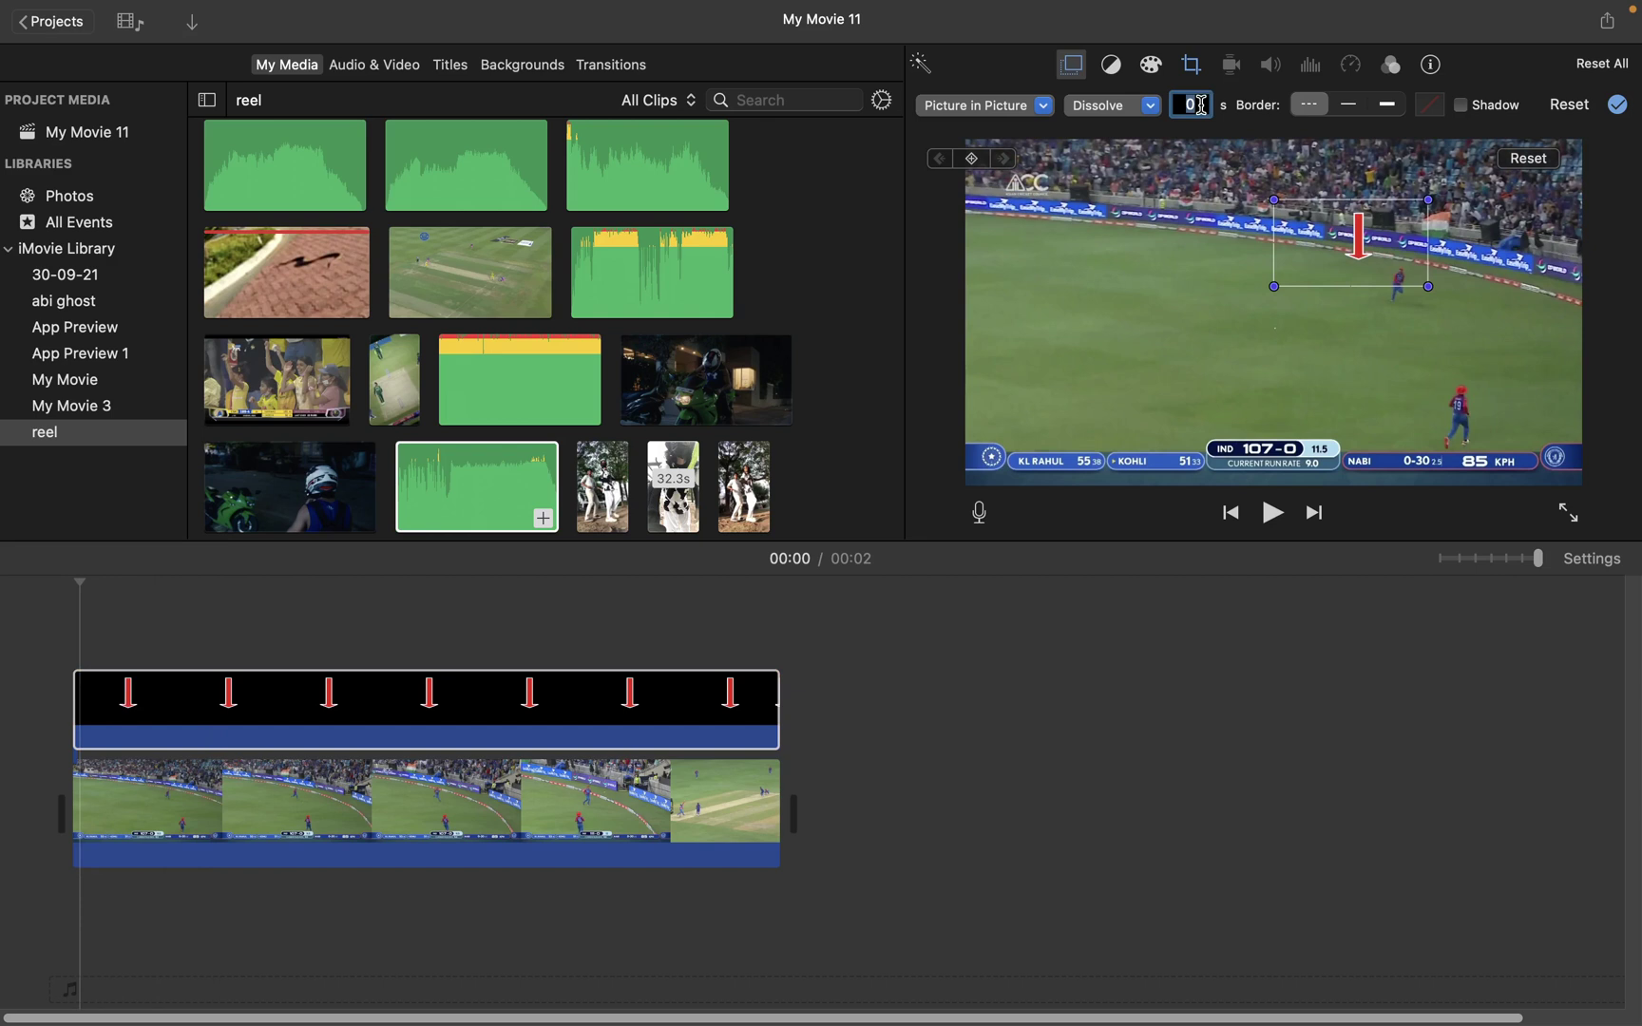
key("Return")
left_click_drag(1354, 251, 1368, 235)
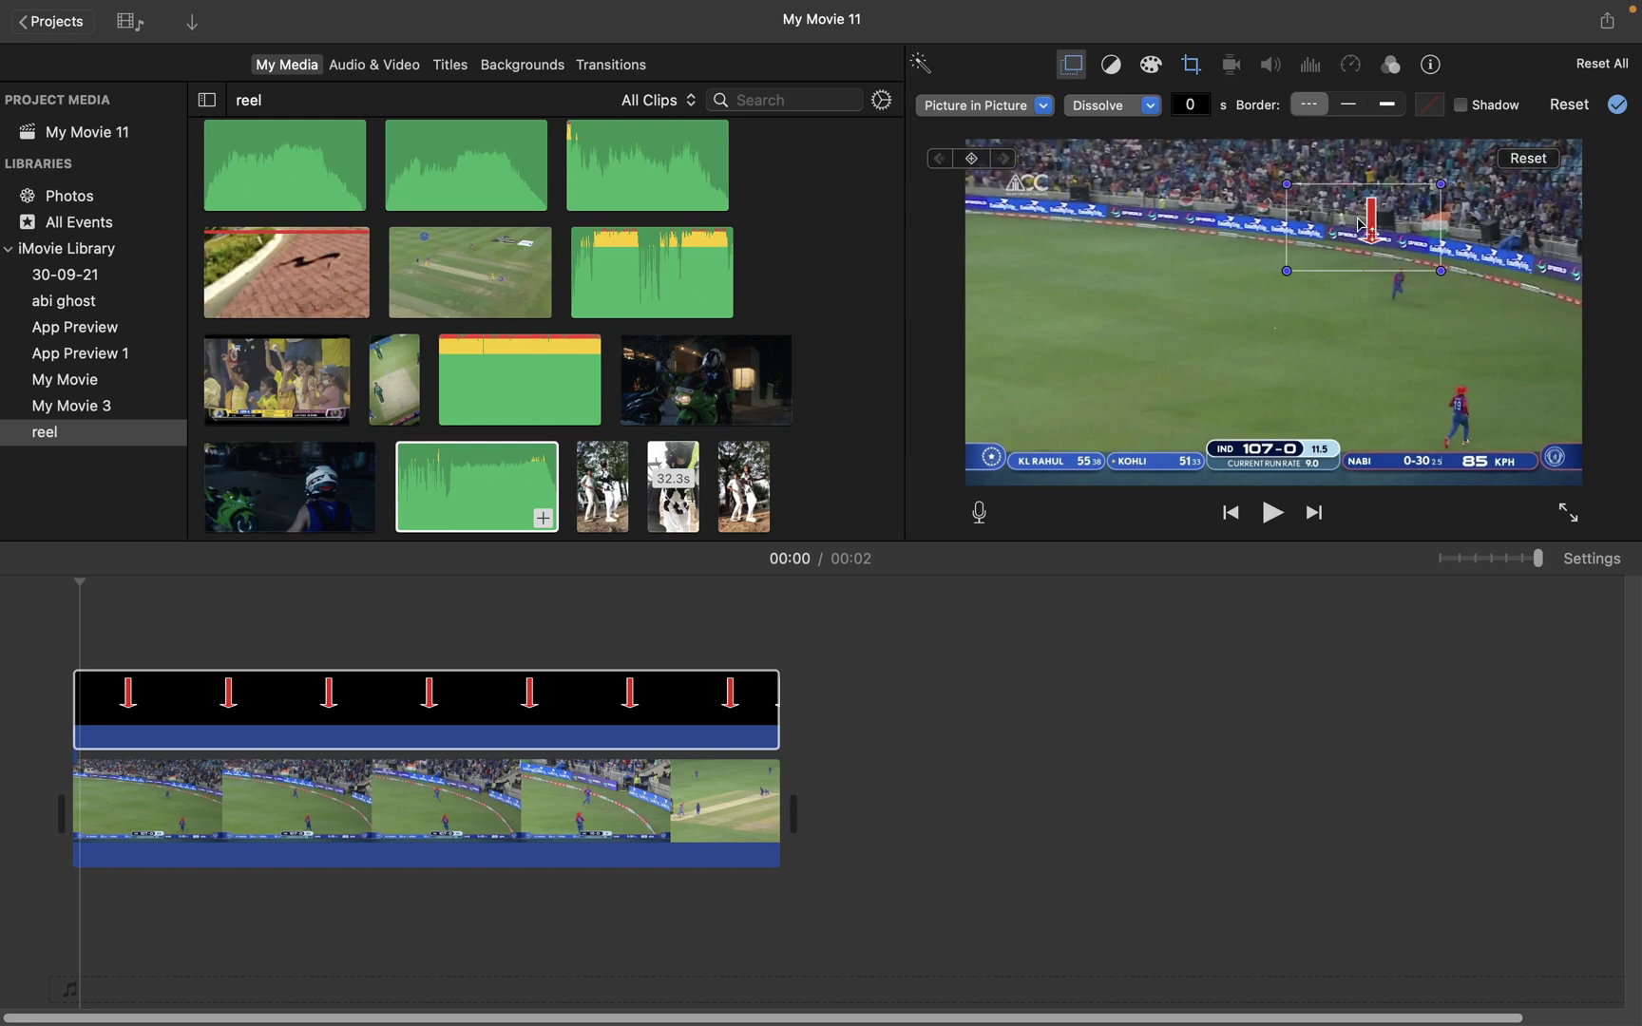
mouse_move(1368, 226)
left_mouse_down()
mouse_move(1398, 226)
mouse_move(1368, 228)
left_mouse_up()
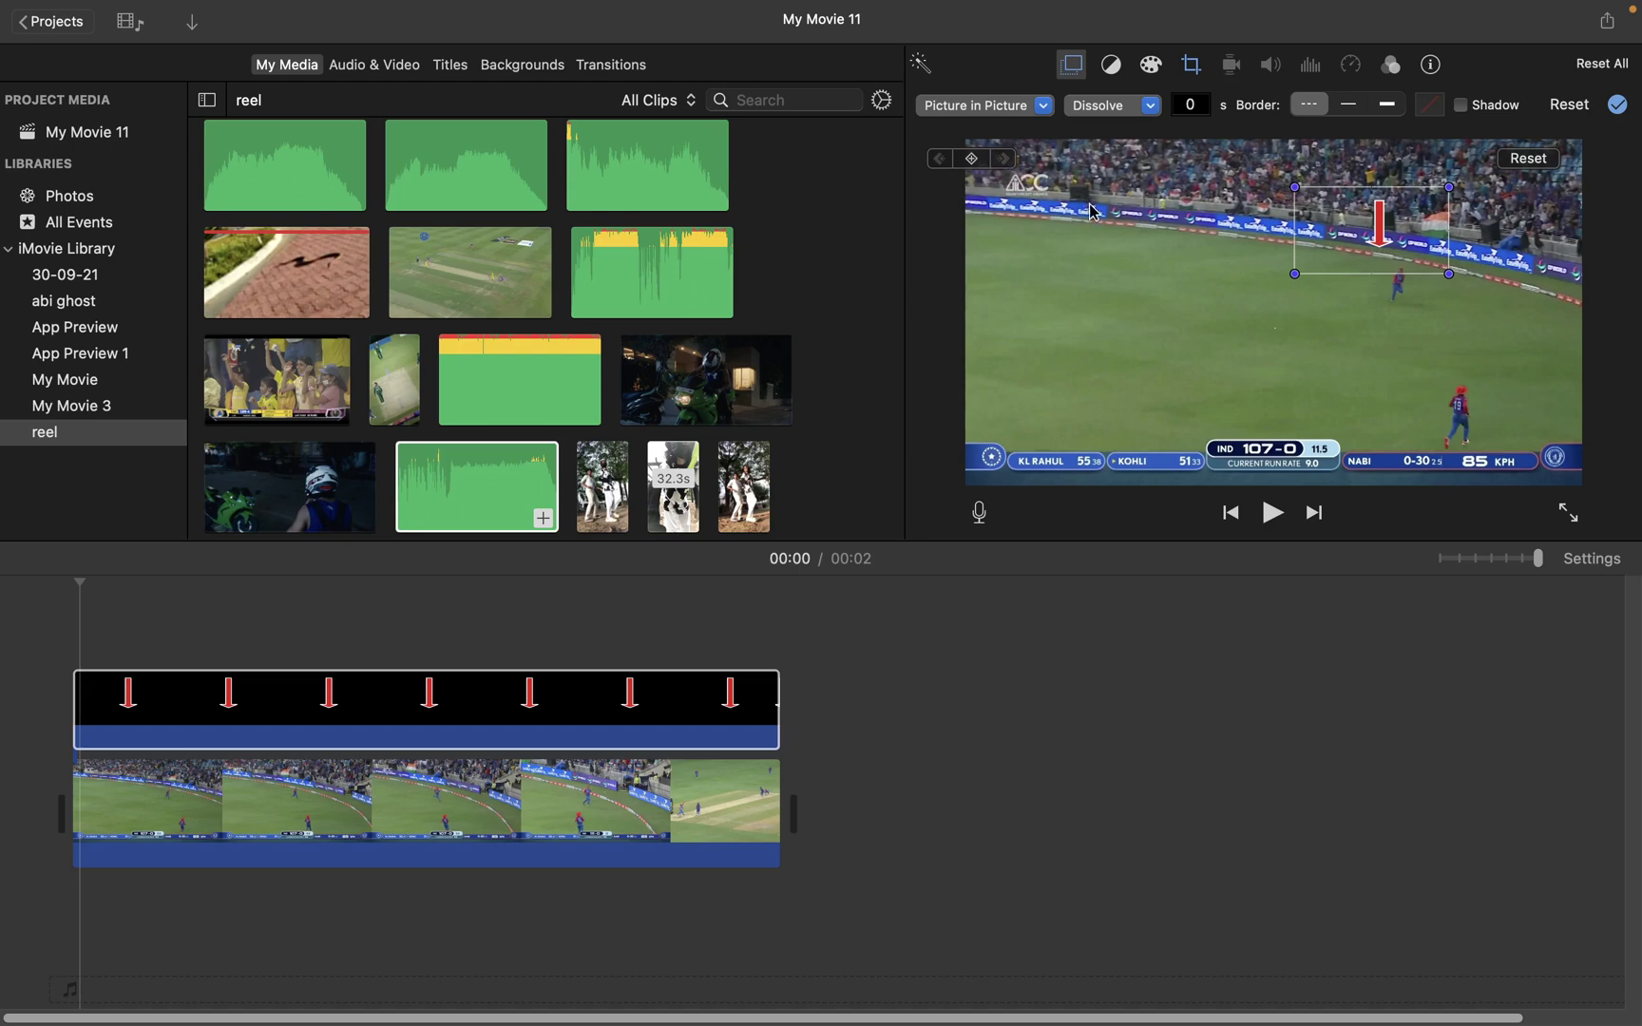
Position the arrow above the fielder at the clip start and add a keyframe
left_click(86, 584)
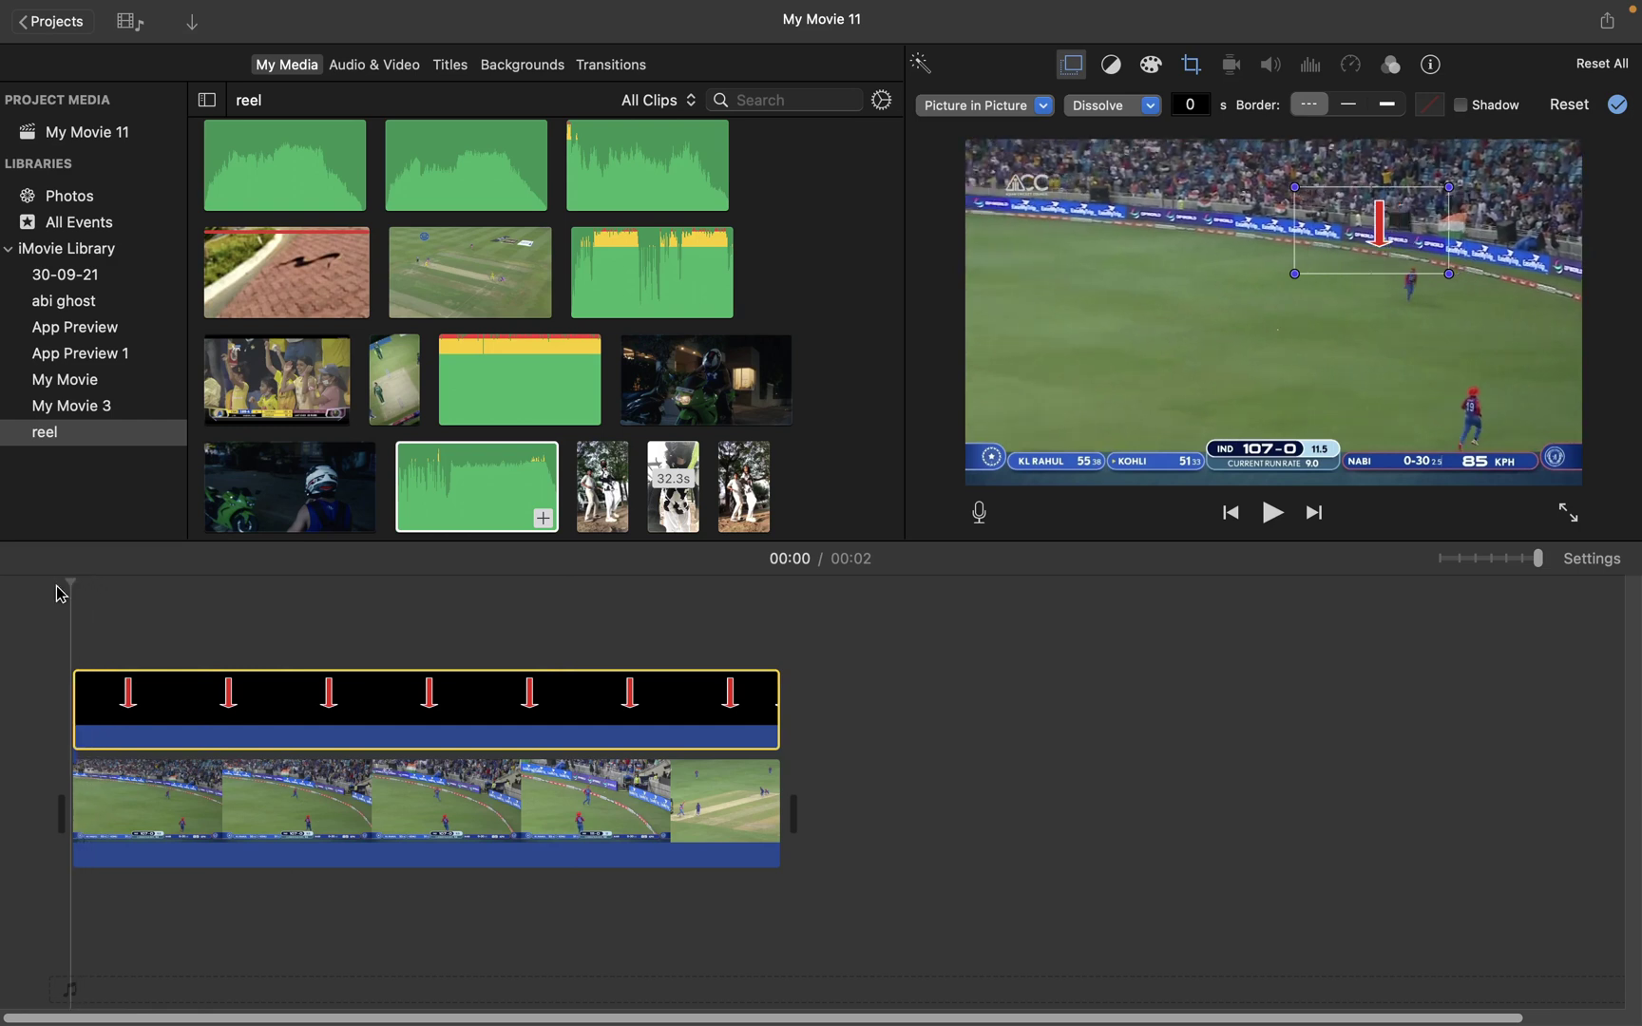
left_click_drag(1377, 233, 1407, 236)
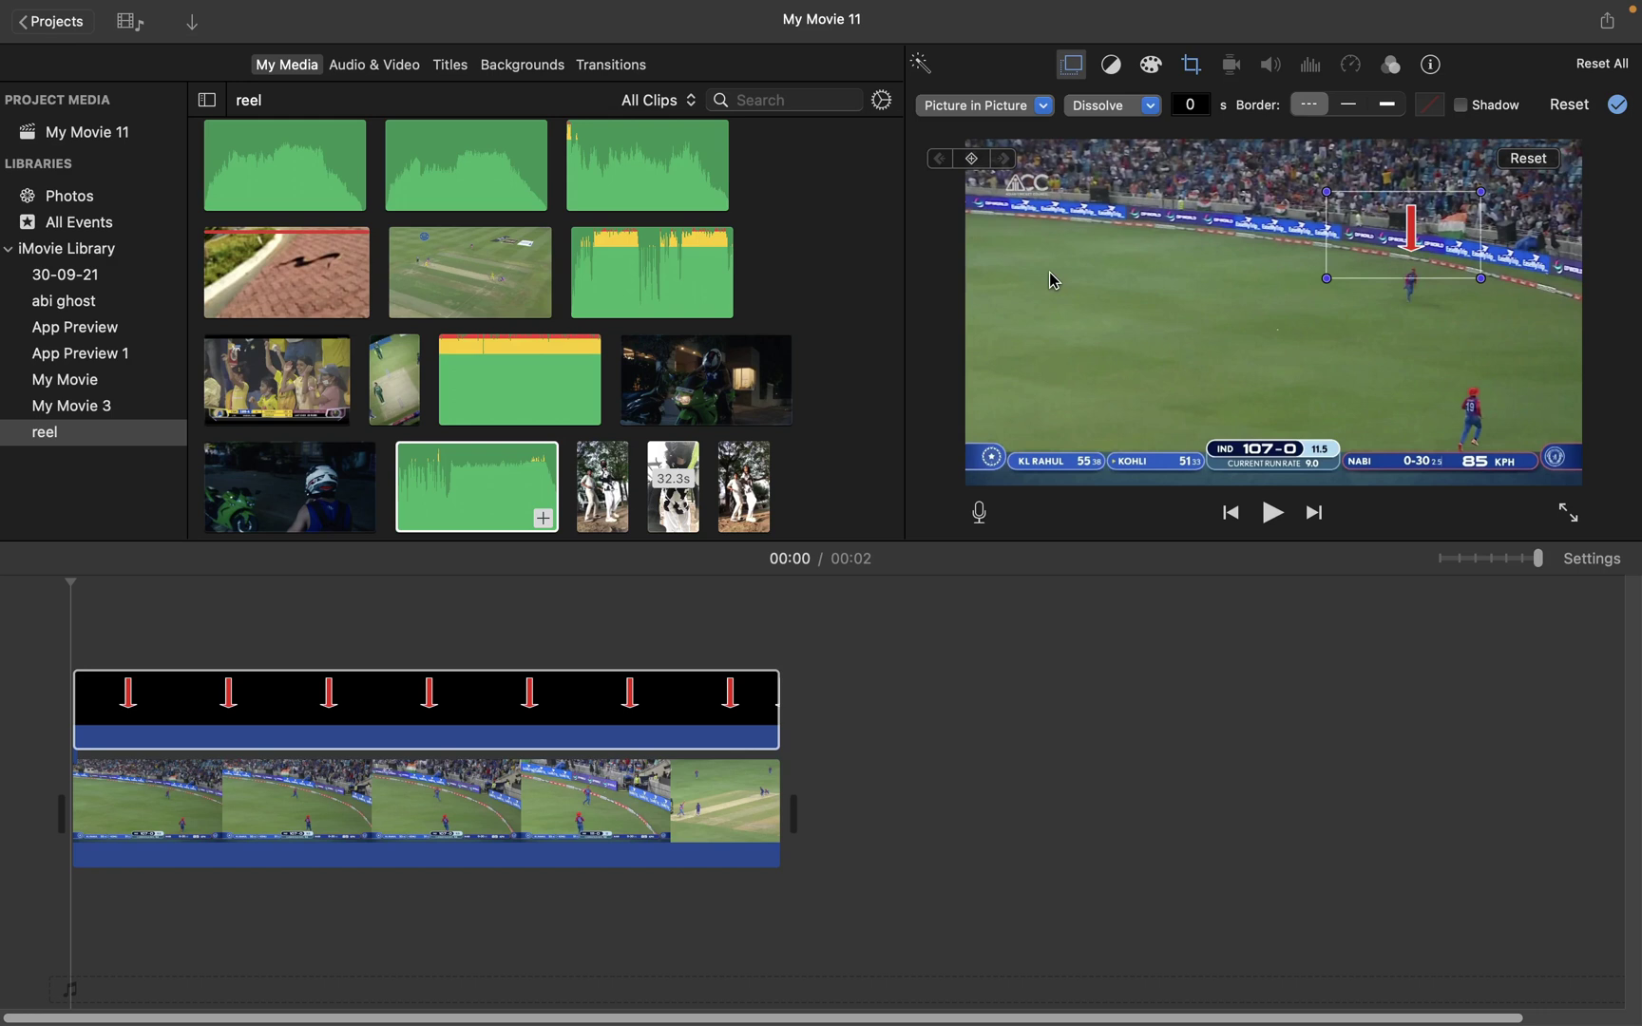
left_click(975, 162)
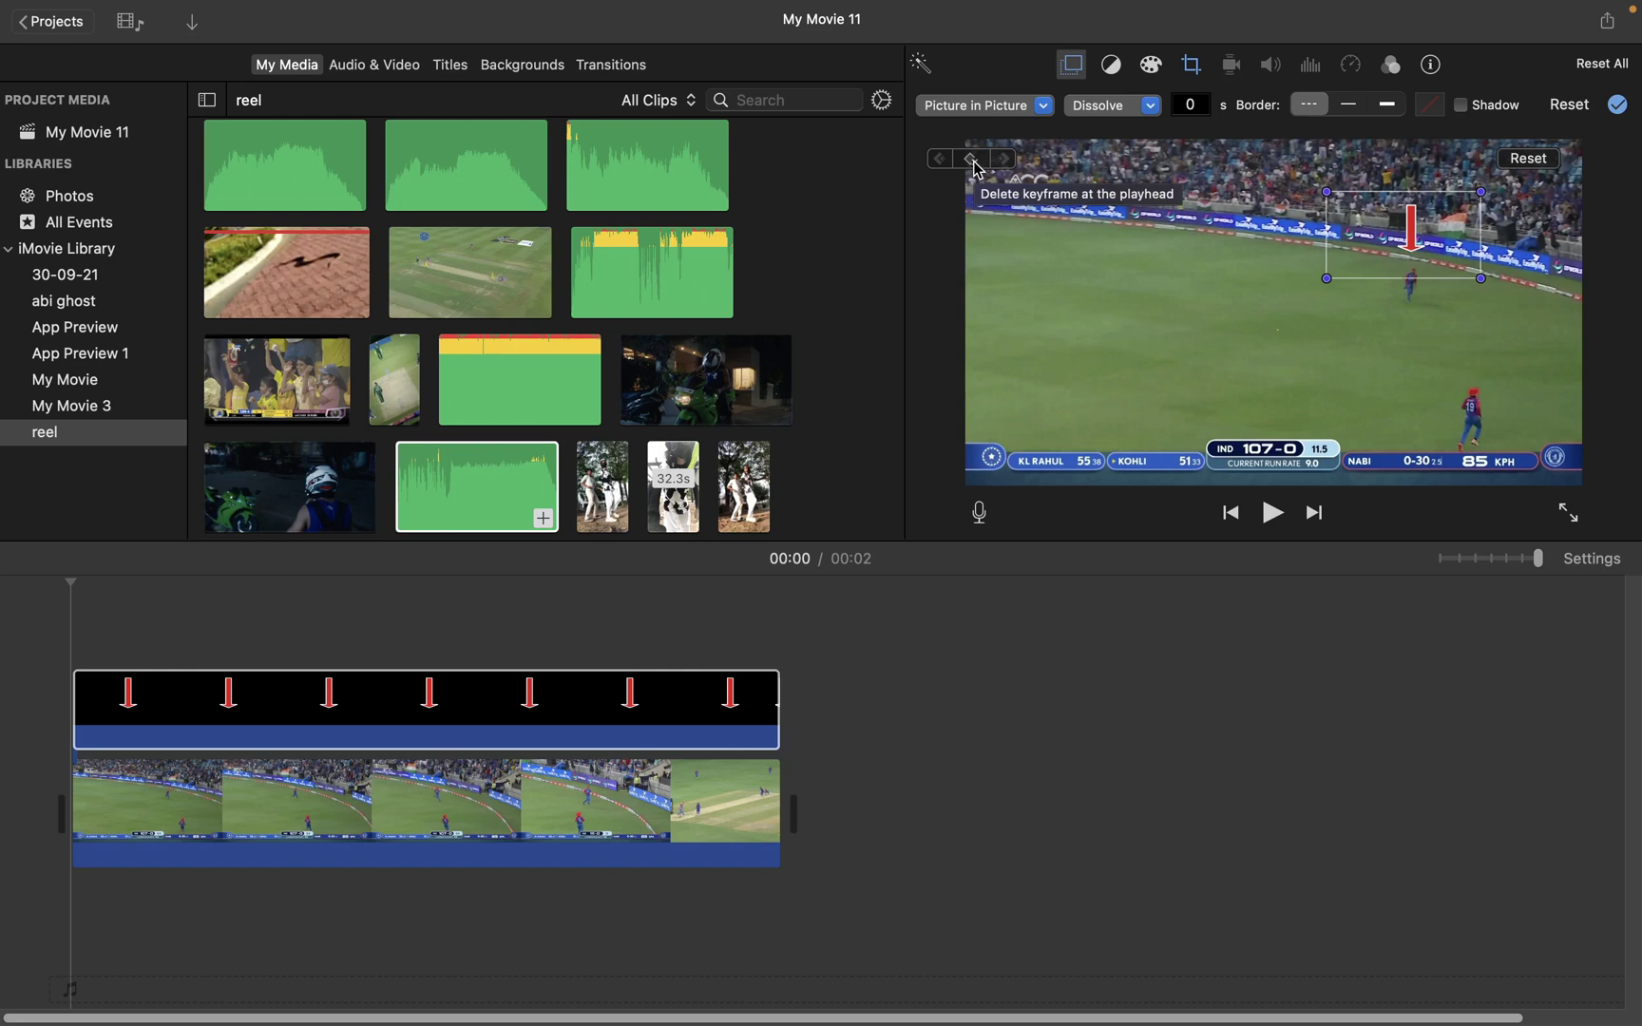
Two frames later, move the arrow left to follow the fielder, adjusting keyframes
key("Right")
key("Right")
key("Right")
key("Right")
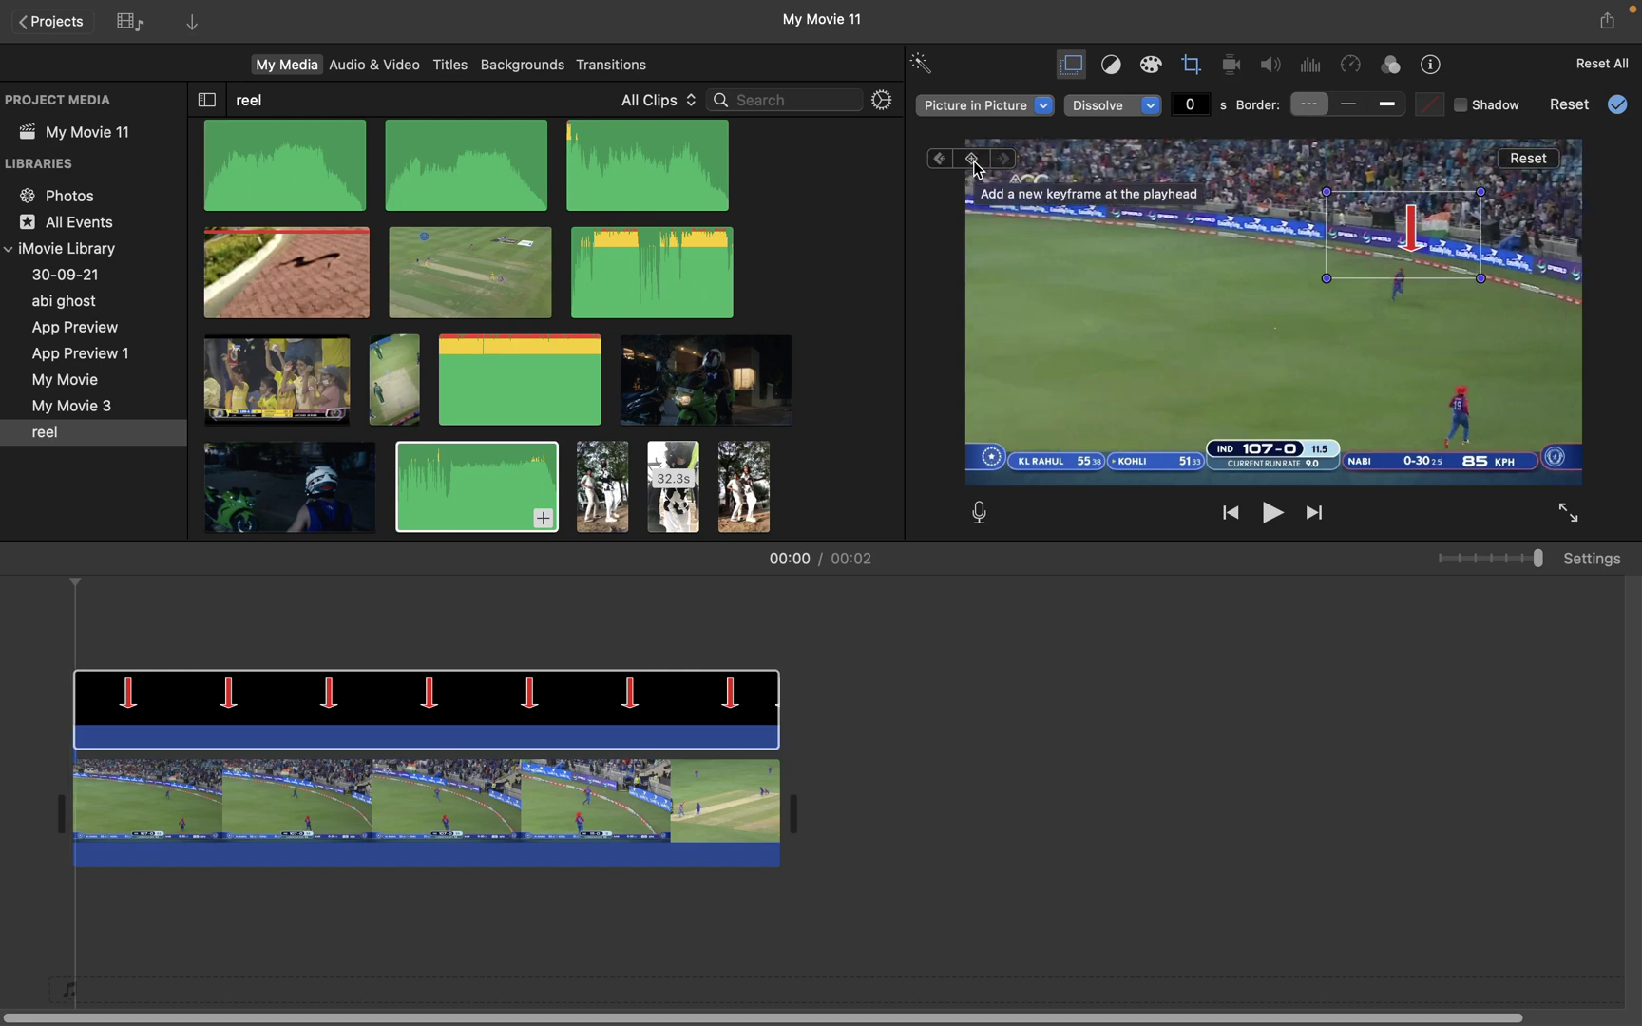
key("Right")
key("Right")
key("Right")
key("Right")
key("Right")
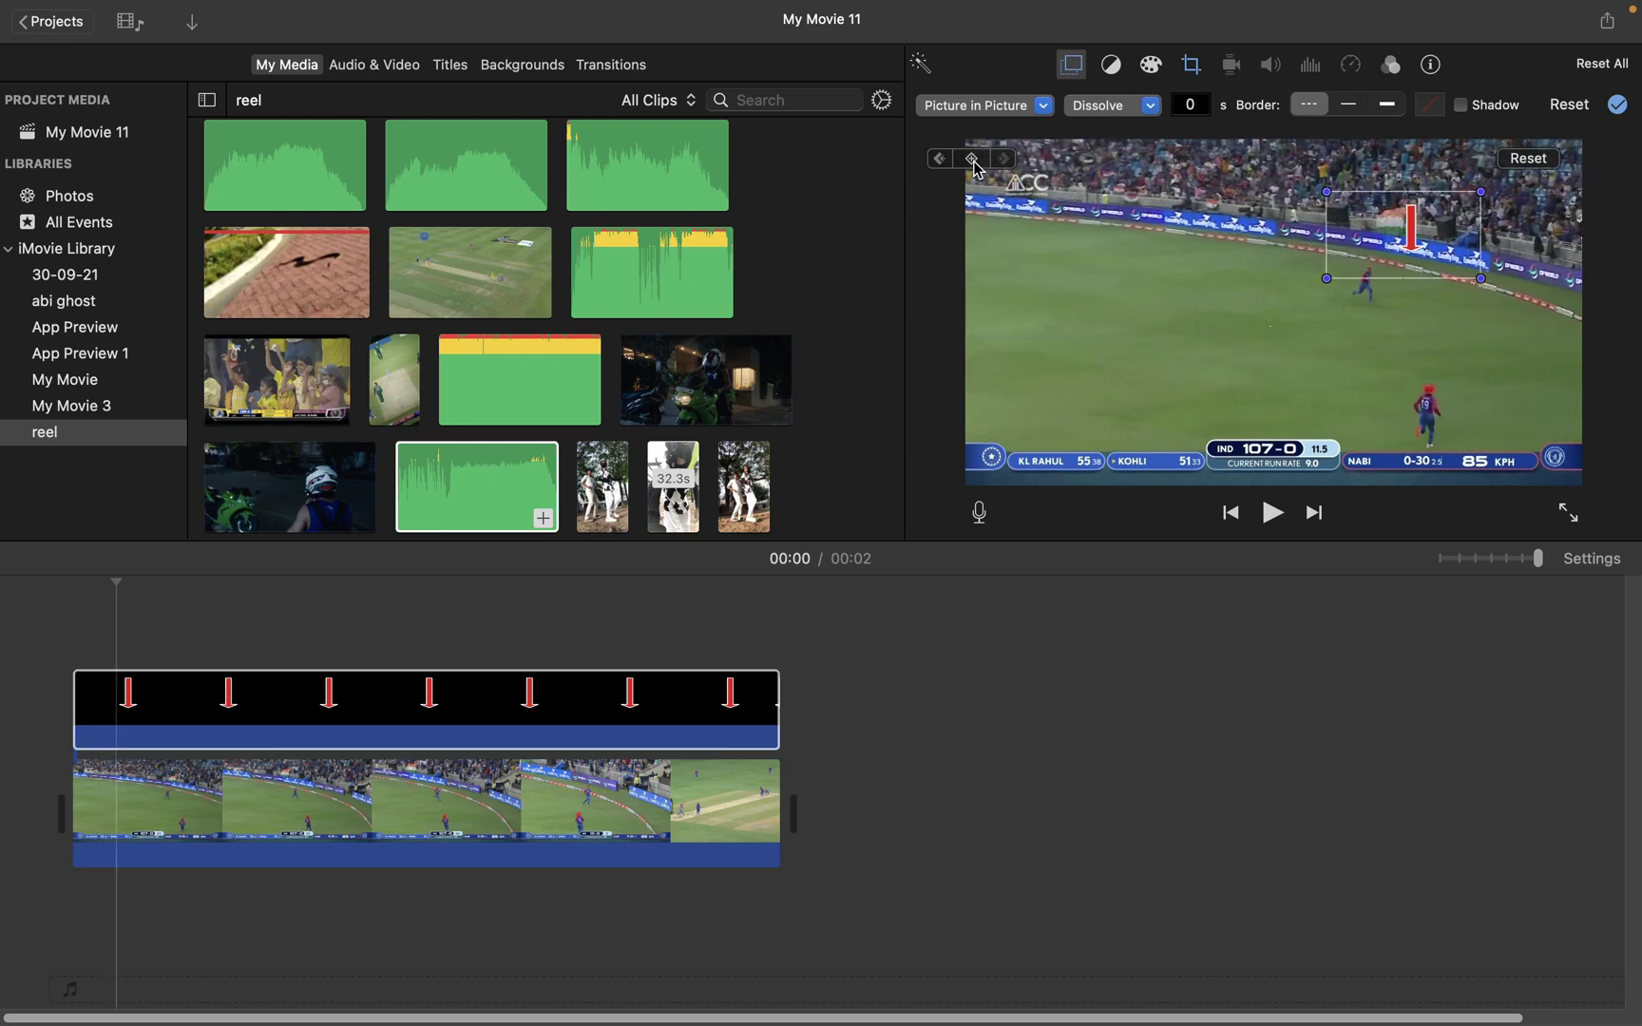
left_click(978, 169)
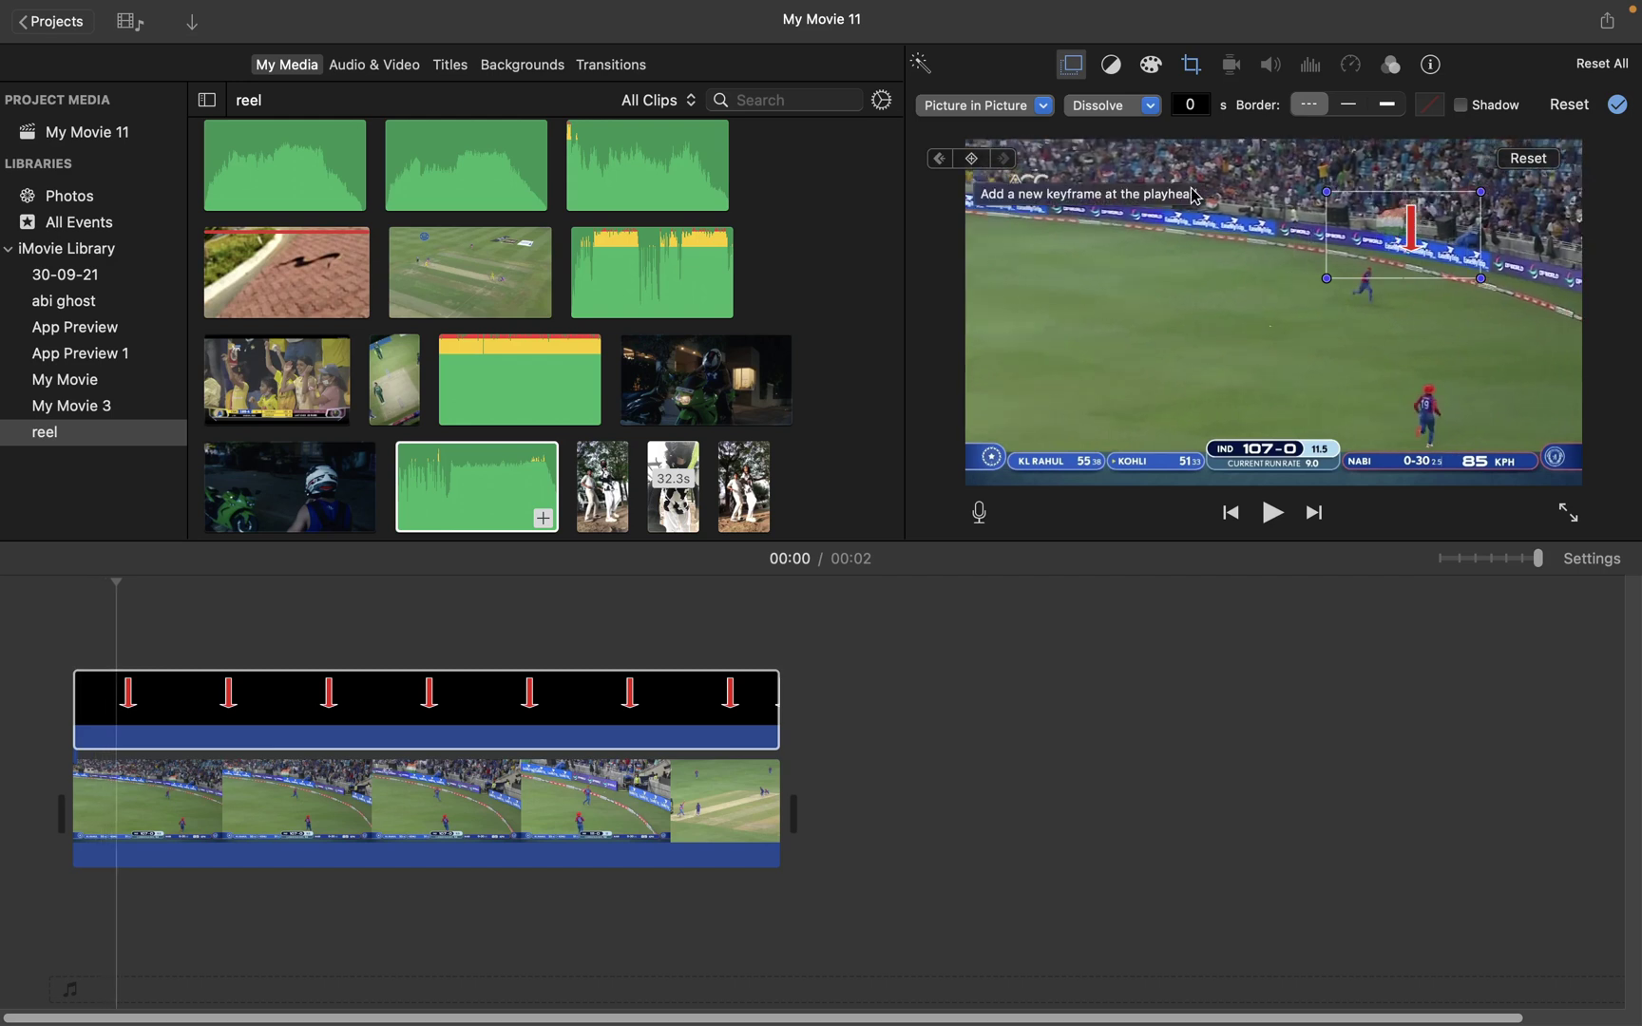
left_click_drag(1415, 250, 1371, 243)
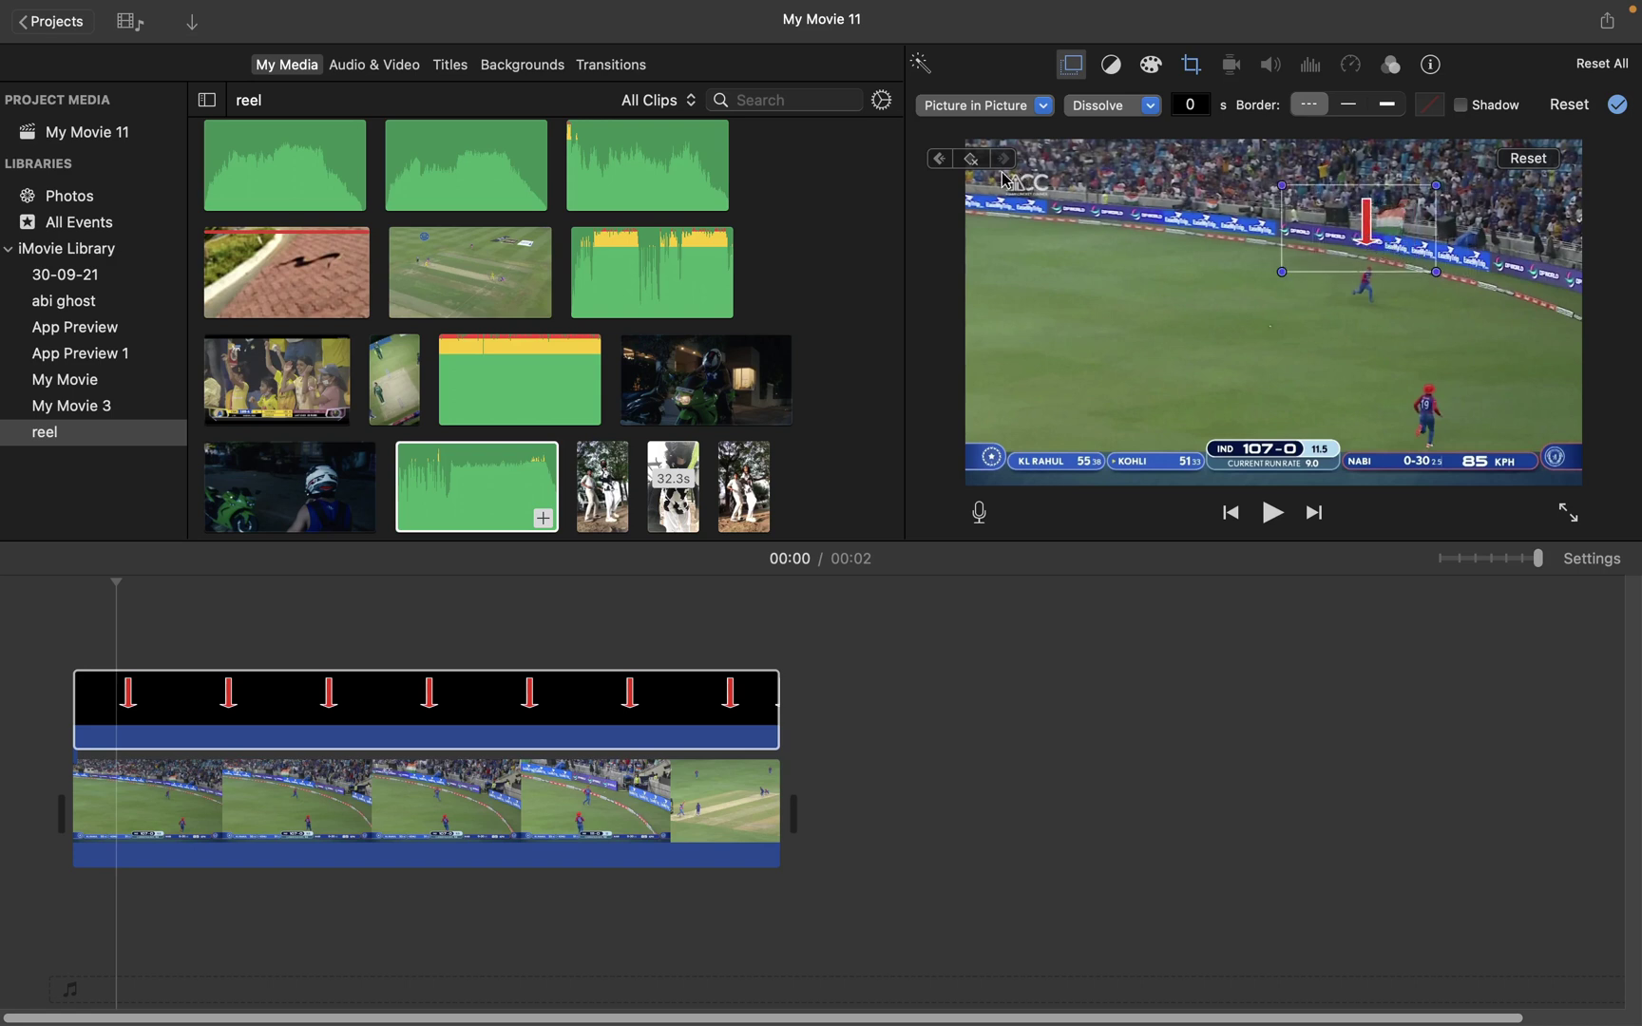
left_click(971, 165)
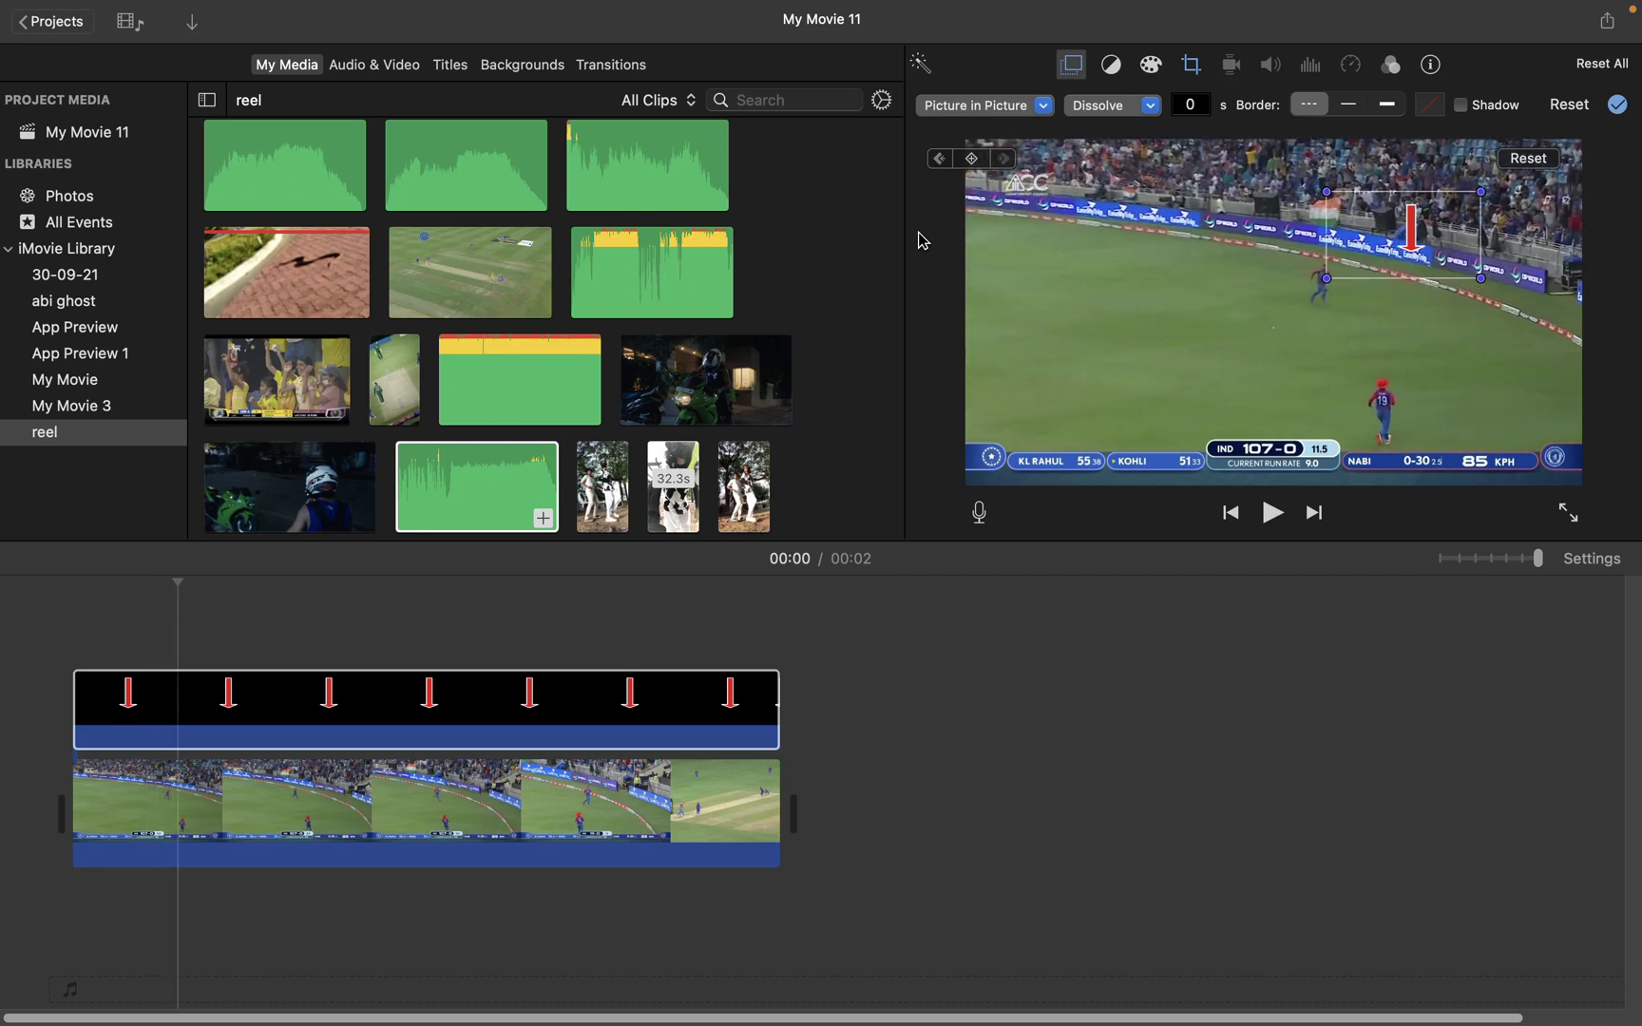
Shift the arrow left over the fielder at the current frame and two frames later
left_click(1406, 231)
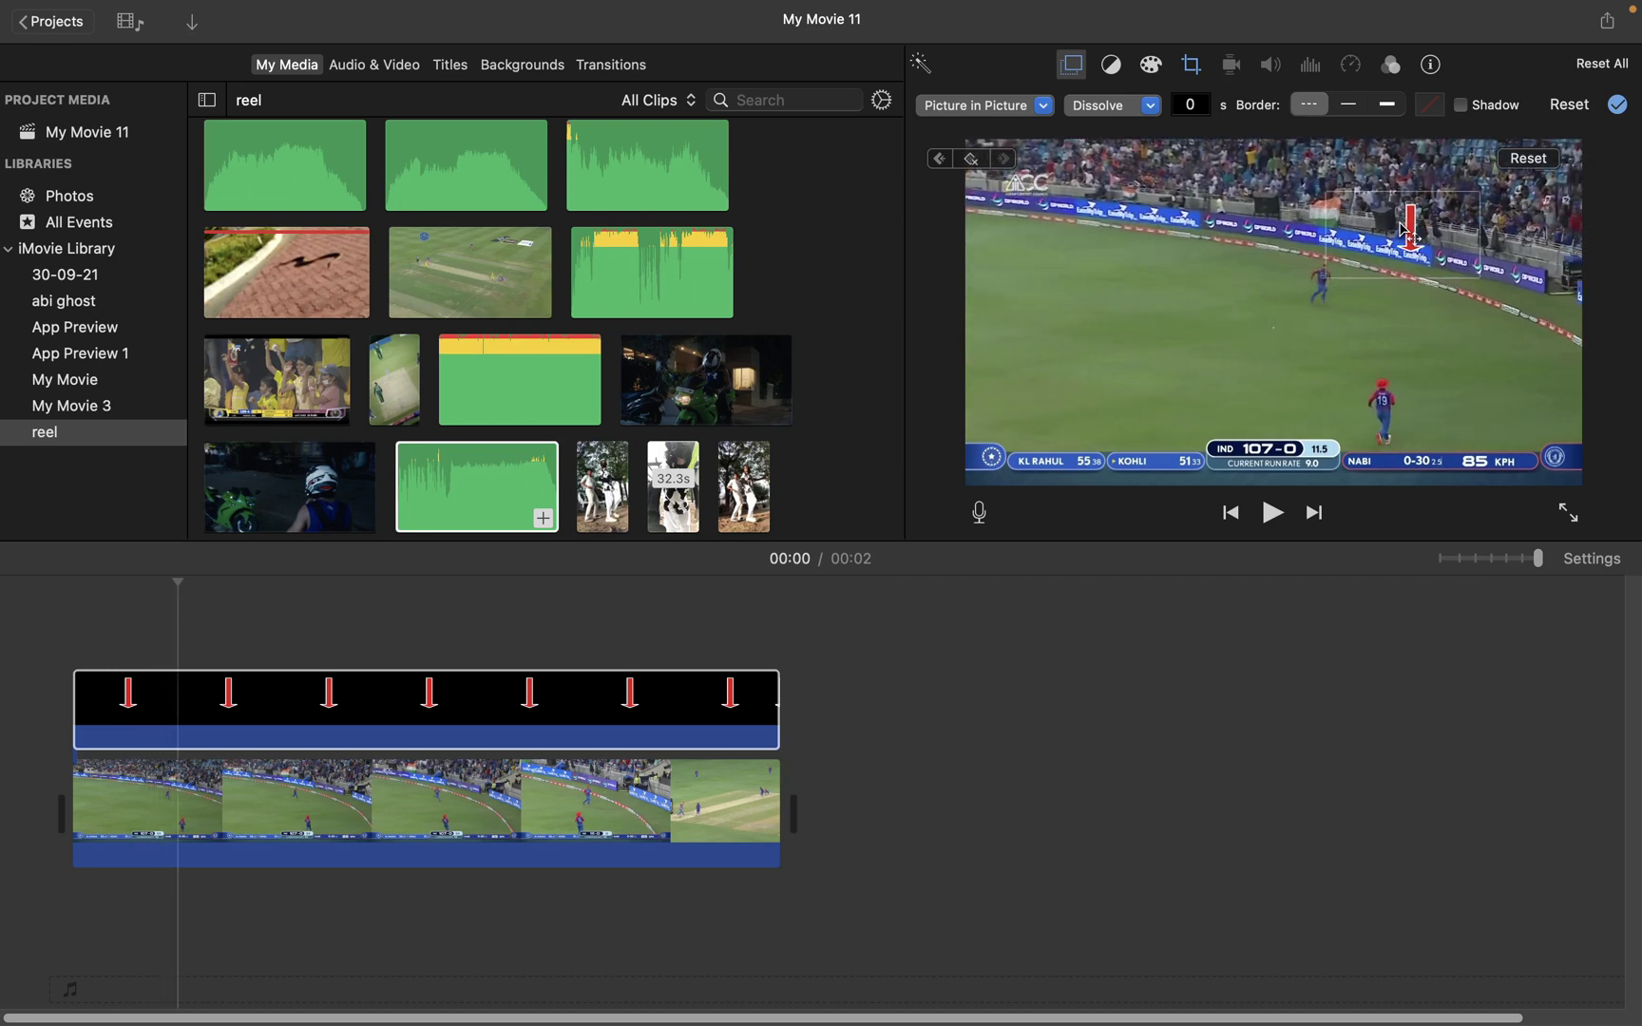
left_click_drag(1406, 231, 1313, 228)
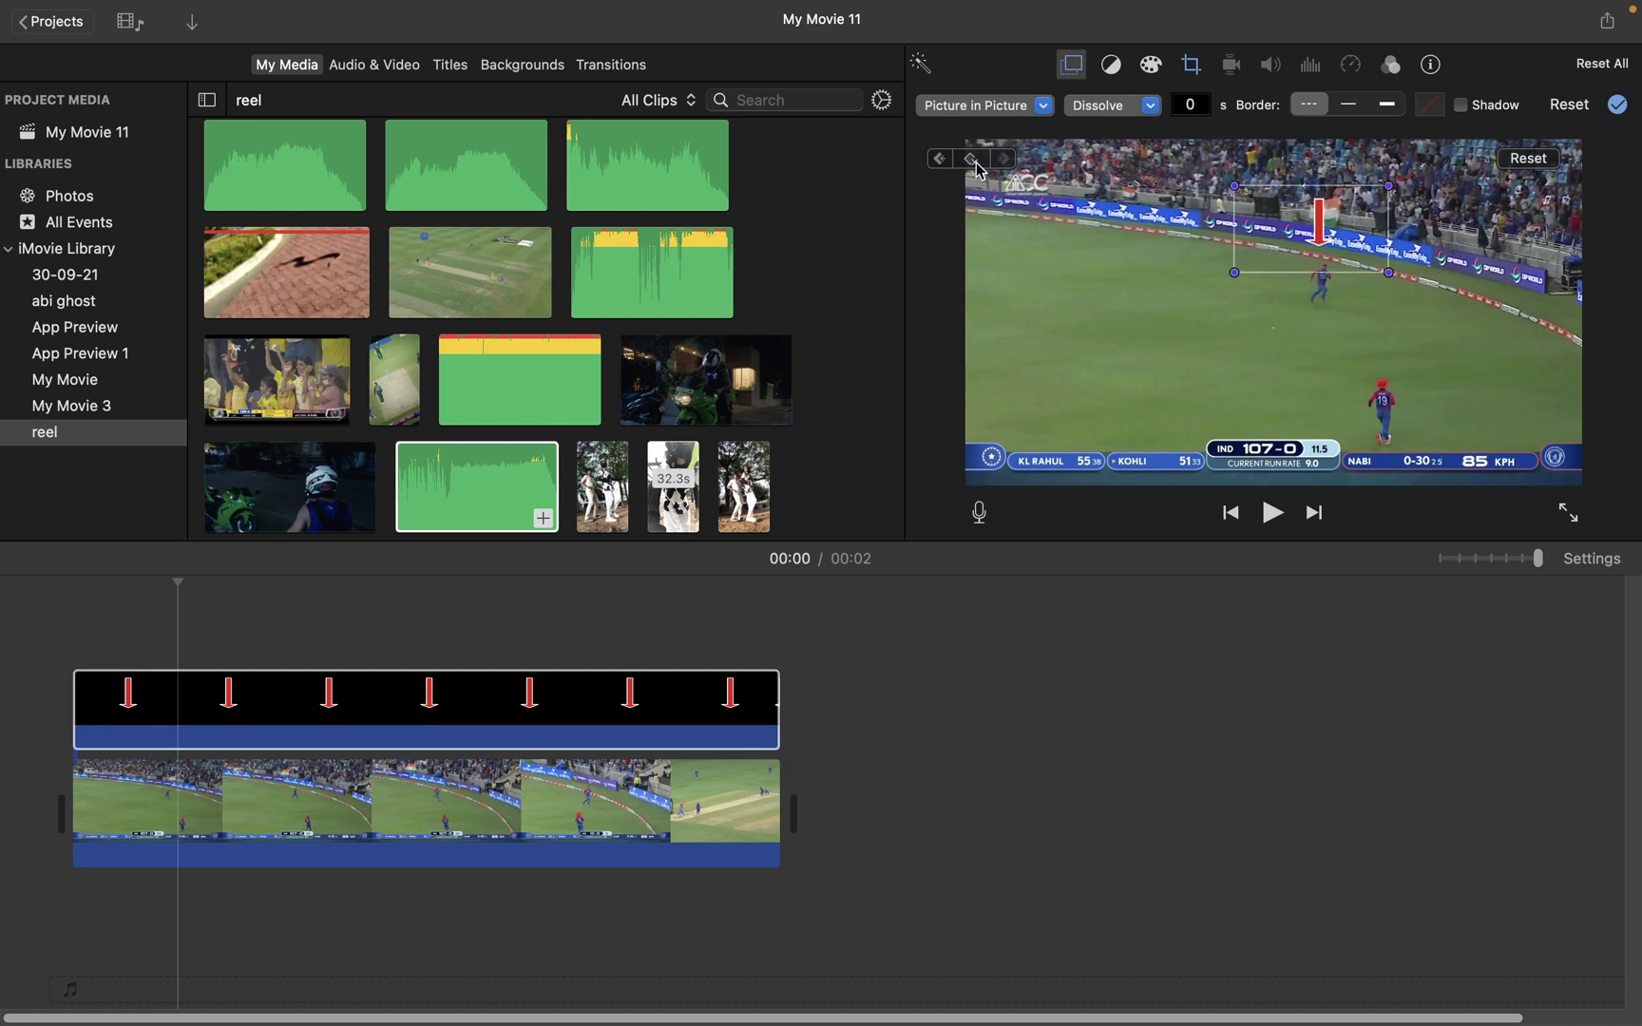
key("Right")
key("Right")
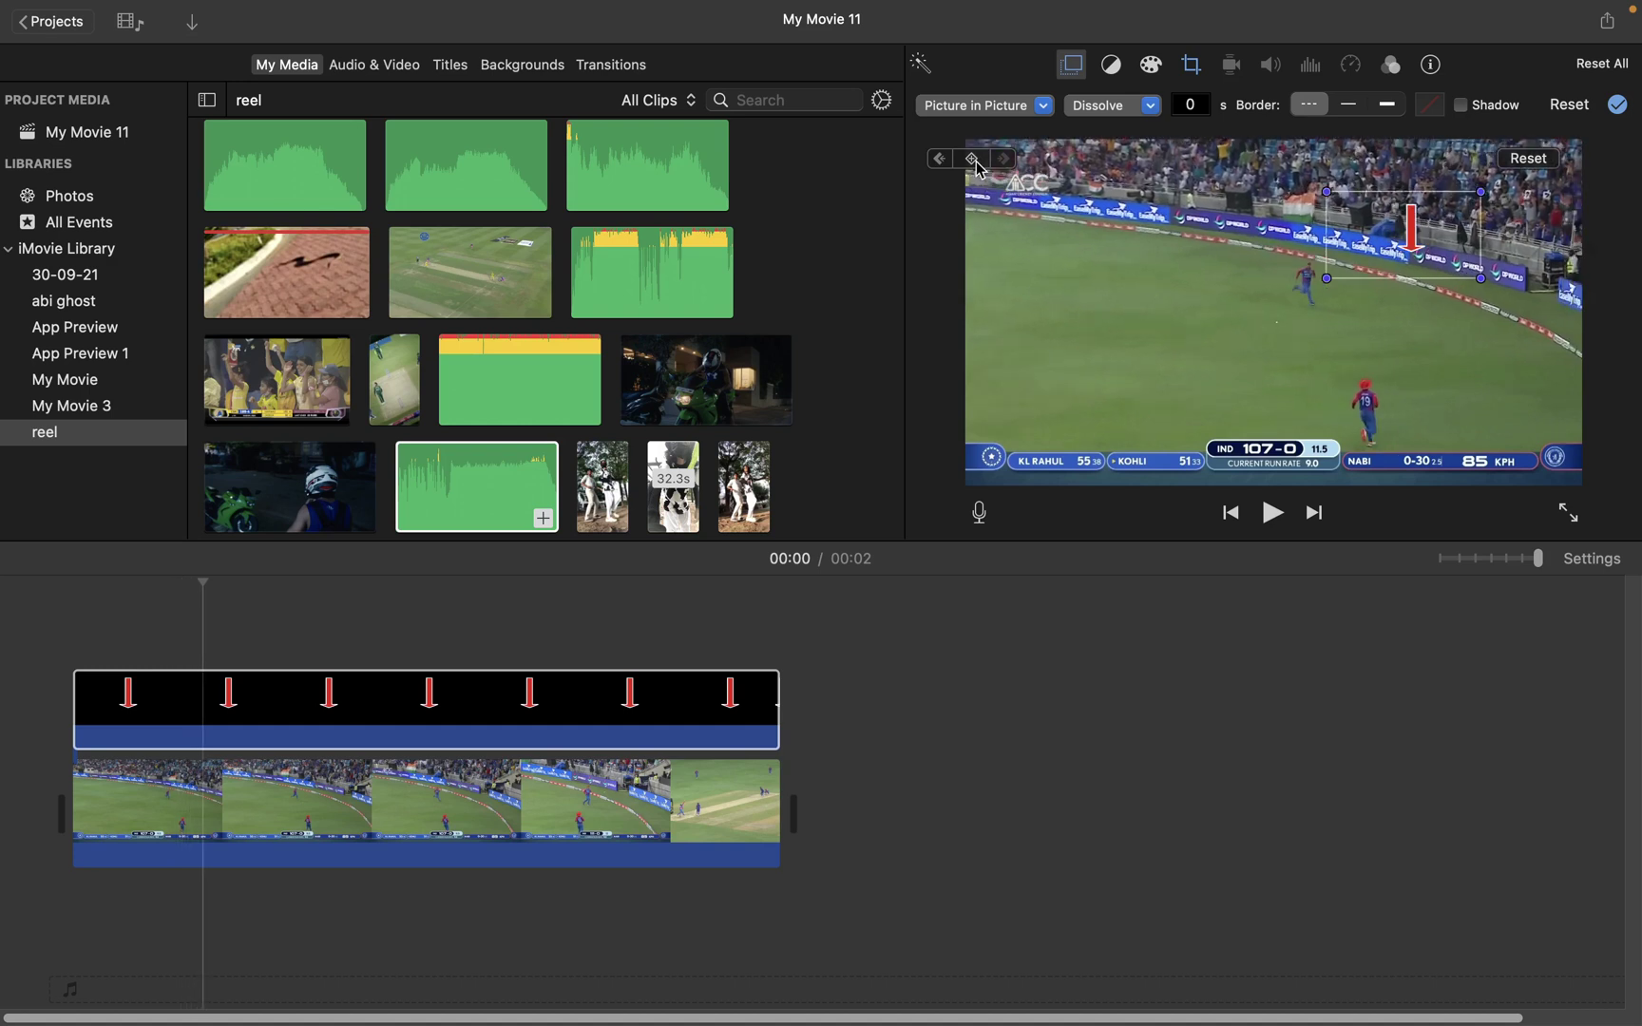
key("Right")
key("Right")
key("Right")
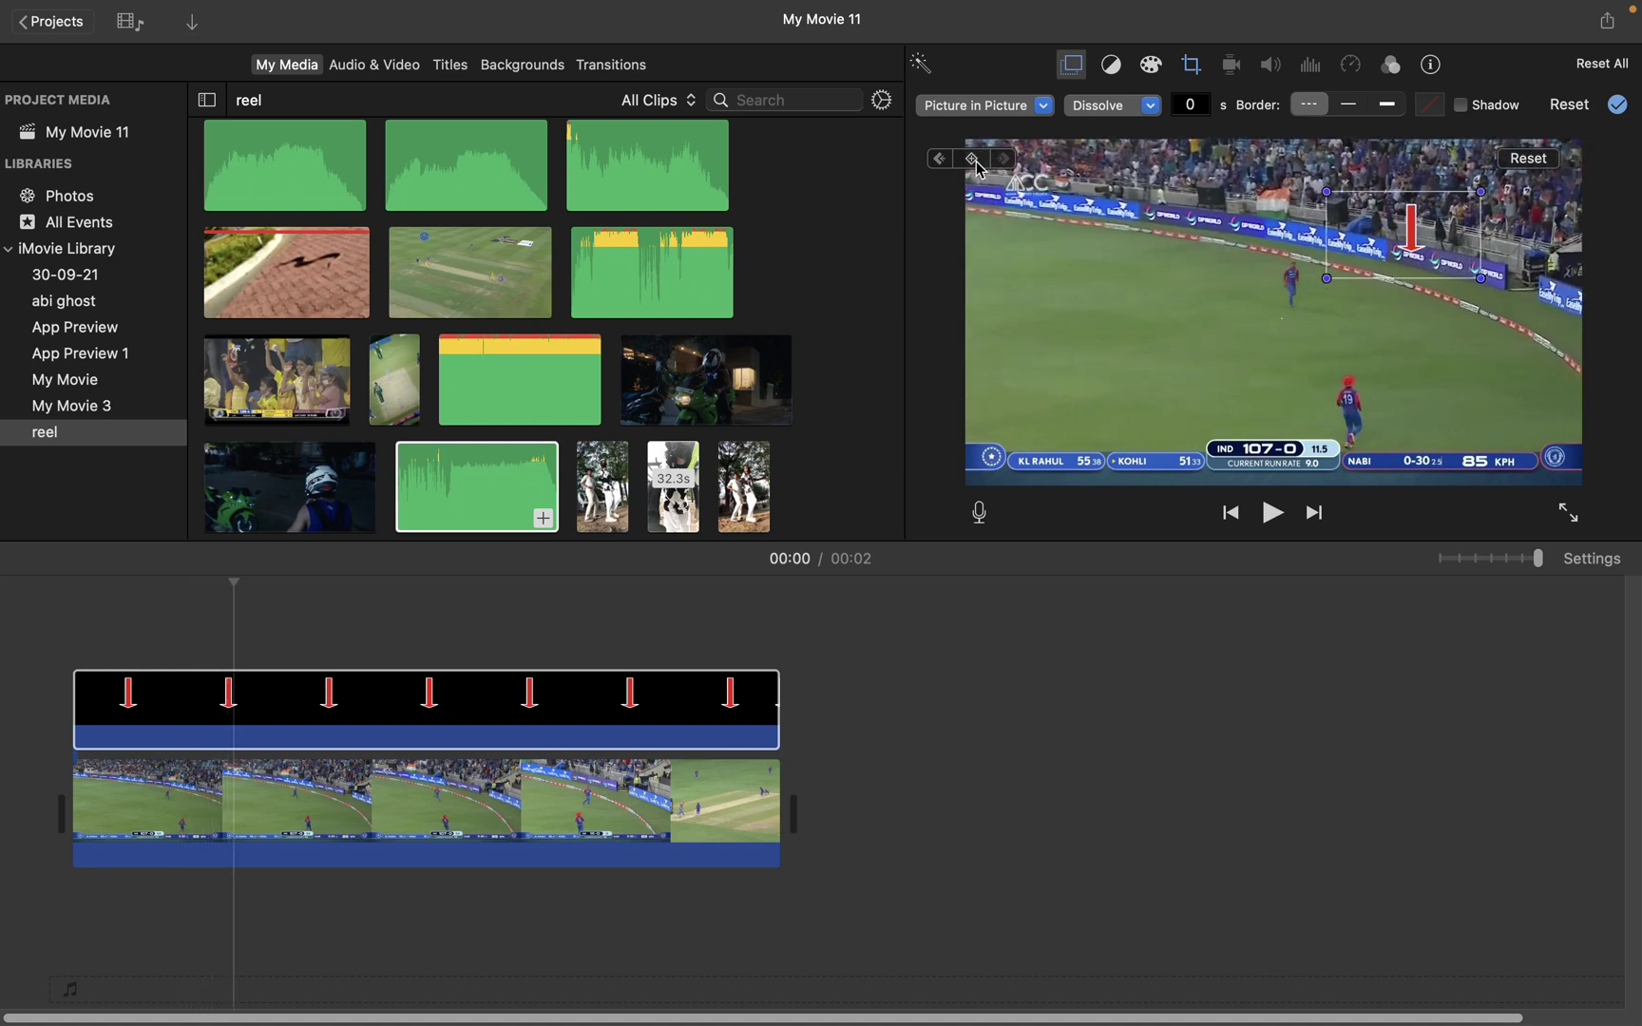
left_click_drag(1414, 238, 1289, 227)
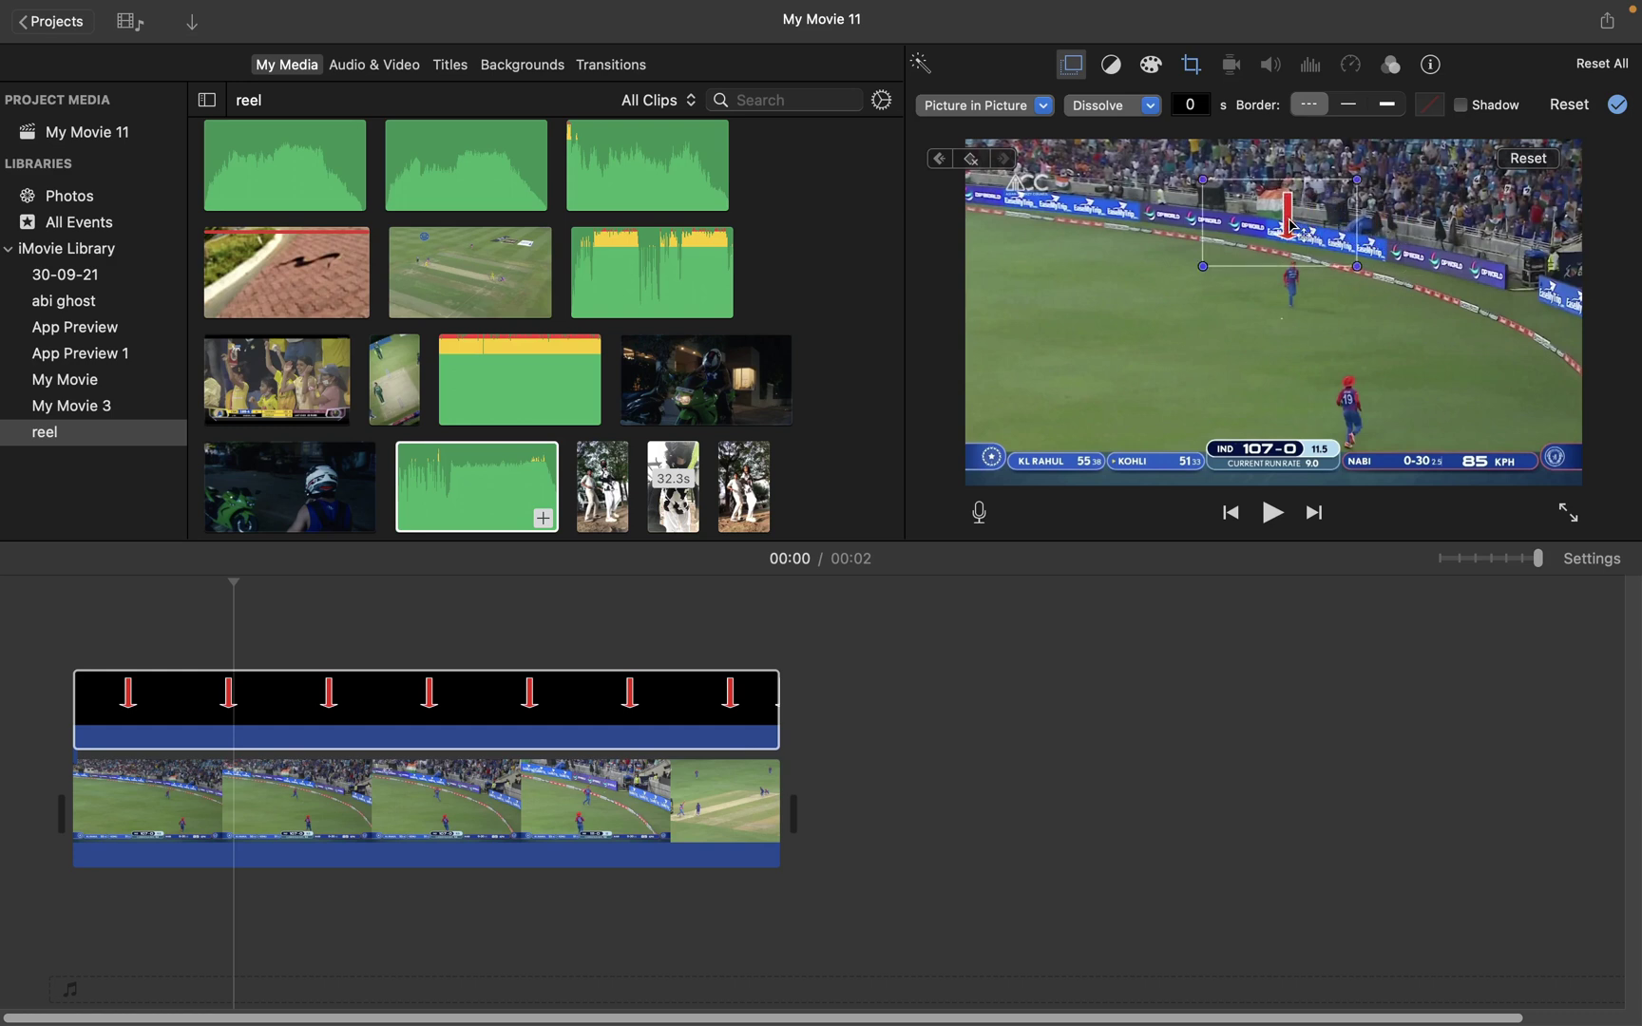
left_click(971, 162)
Keep the arrow above the fielder over the remaining frames and apply the overlay changes
key("Right")
key("Right")
key("Right")
key("Right")
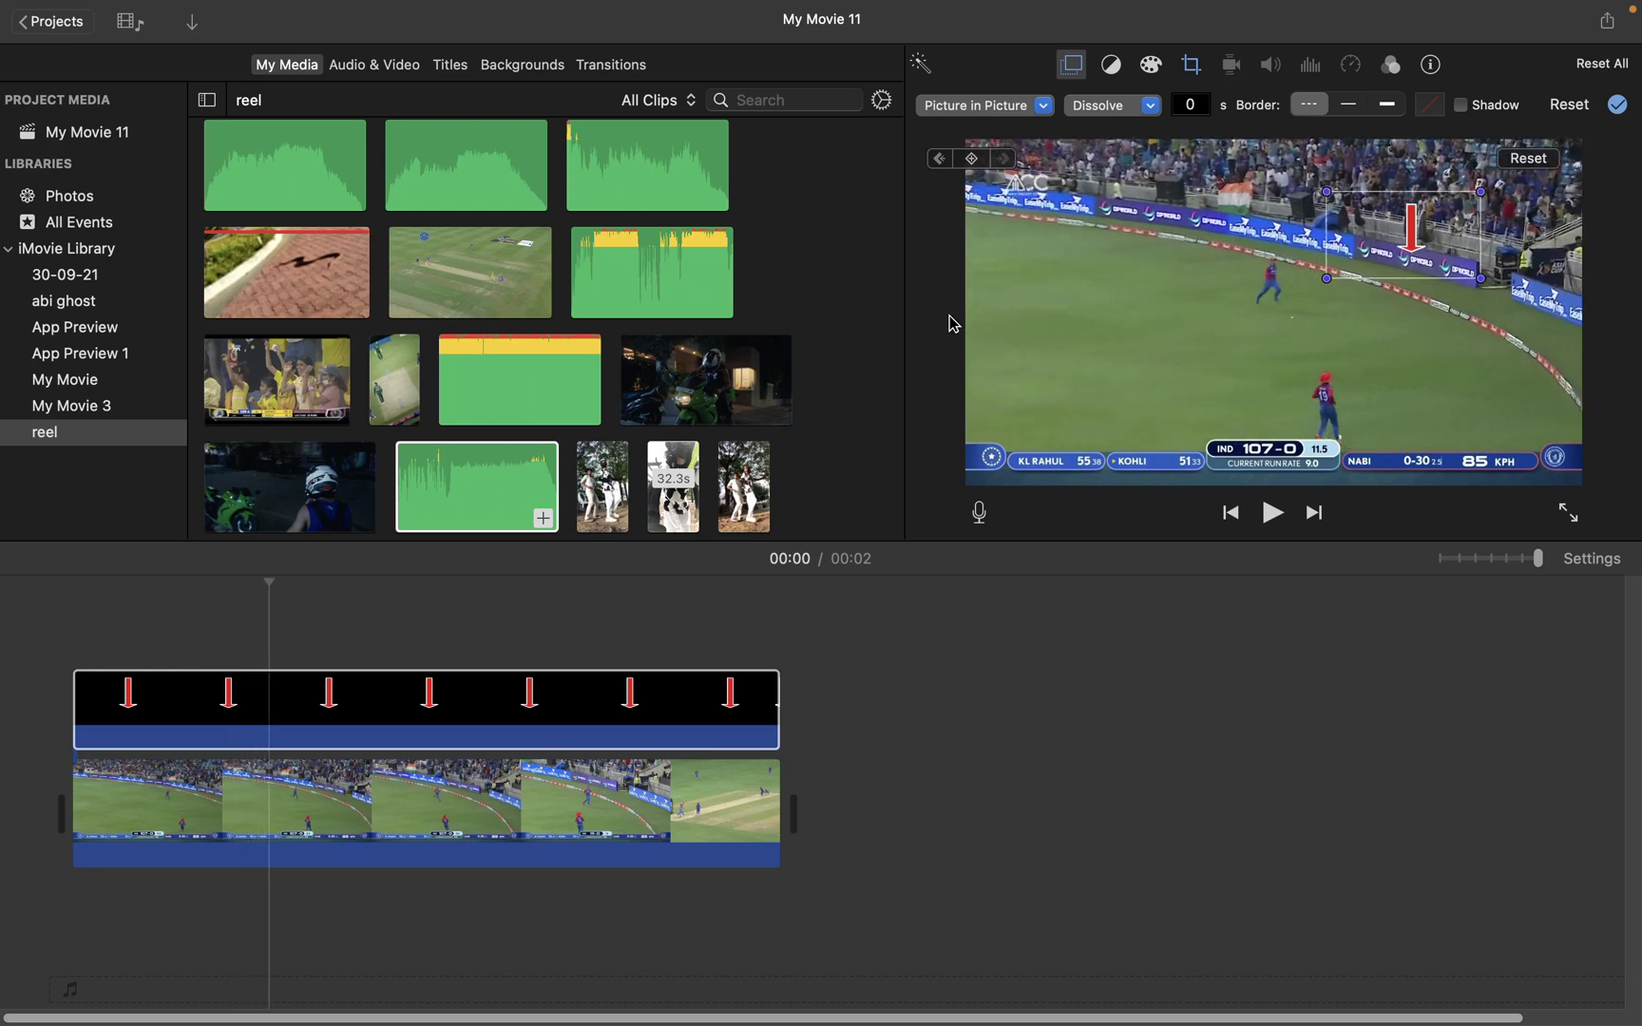
key("Right")
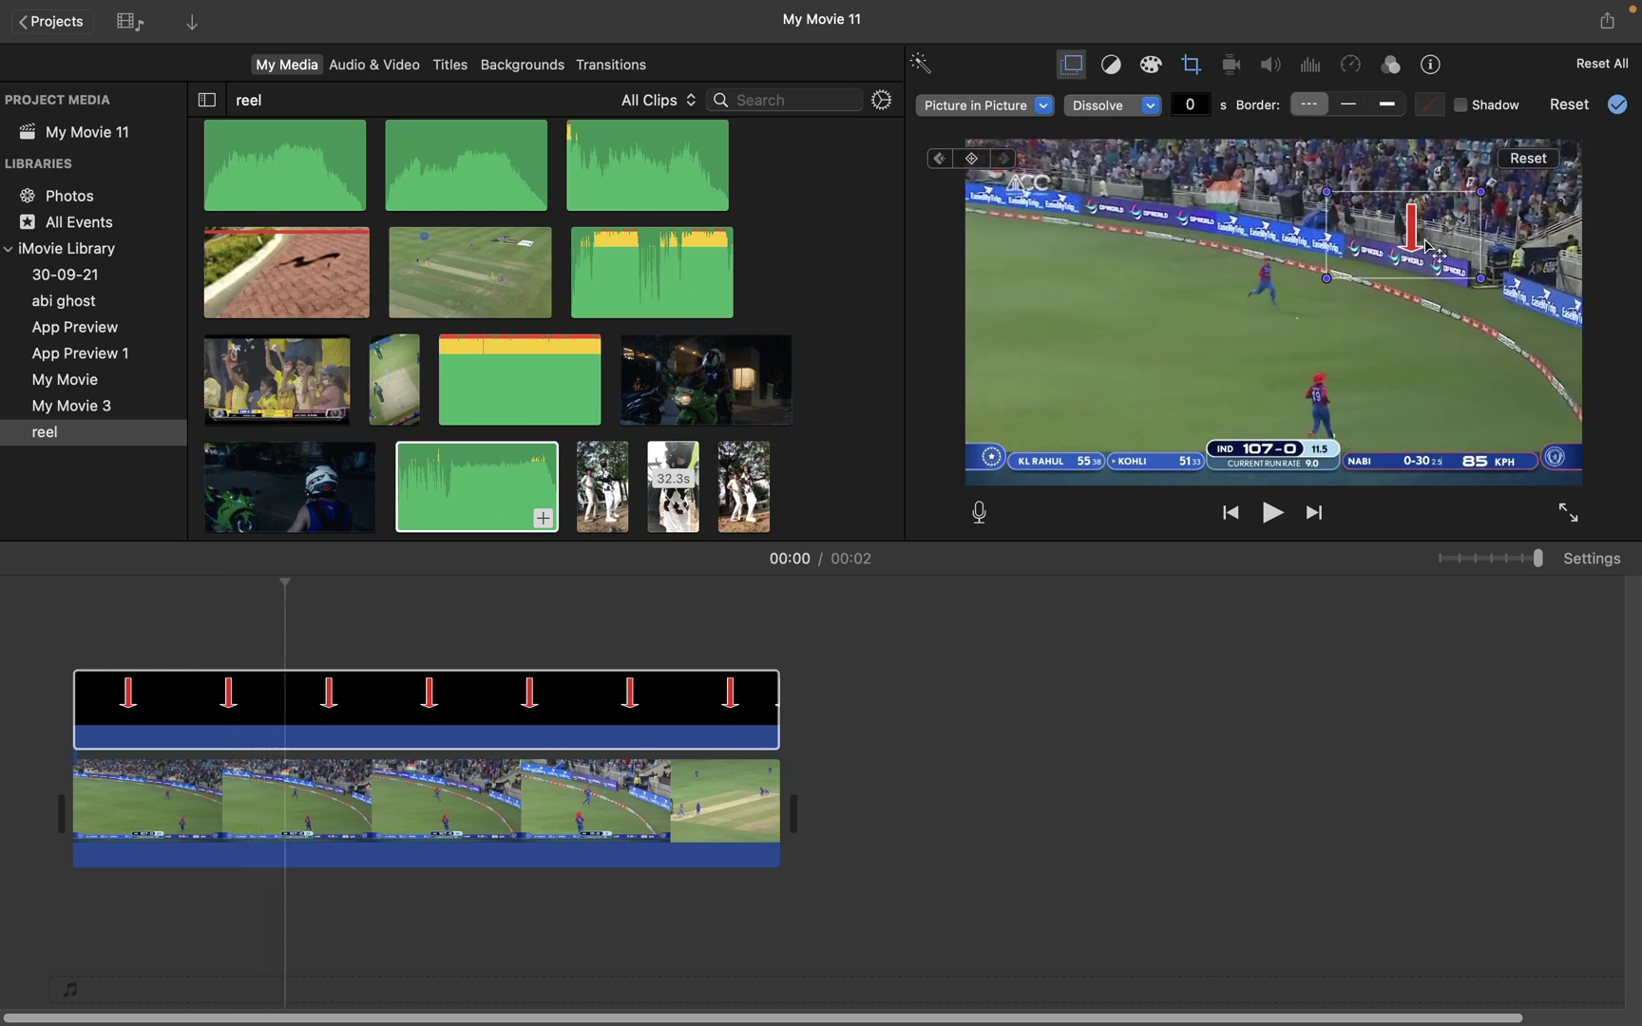
left_click_drag(1418, 249, 1266, 245)
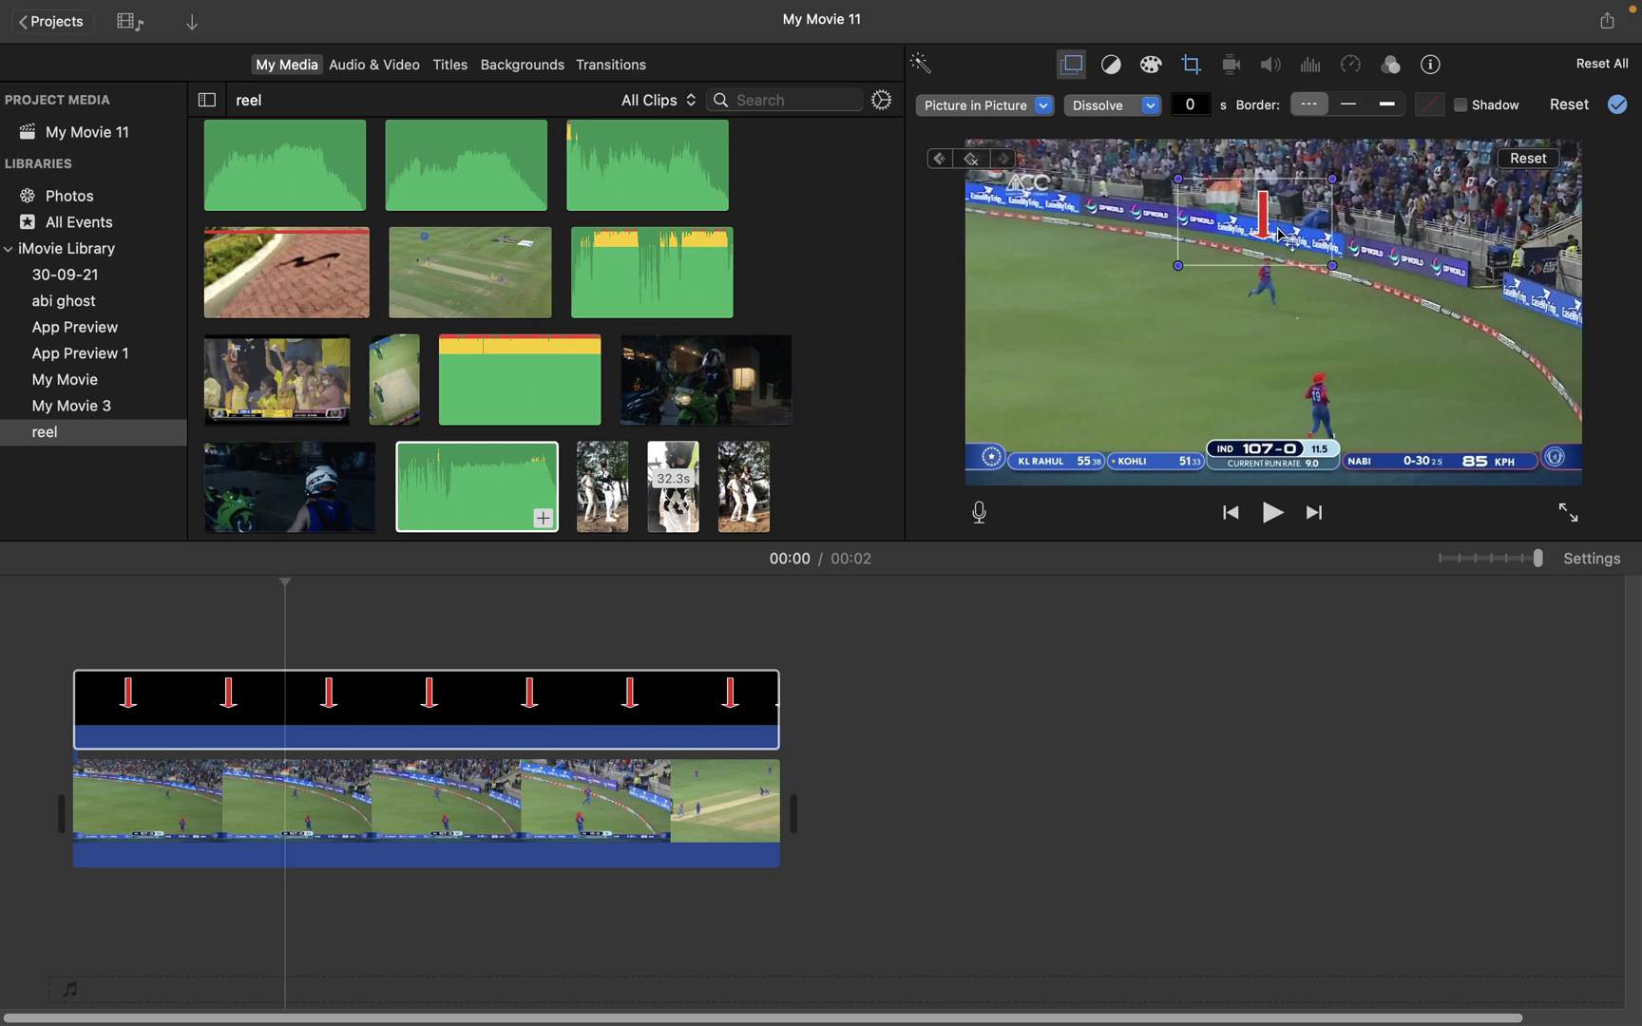
left_click(984, 166)
key("Right")
key("Right")
key("Right")
key("Right")
key("Right")
key("Right")
key("Right")
key("Right")
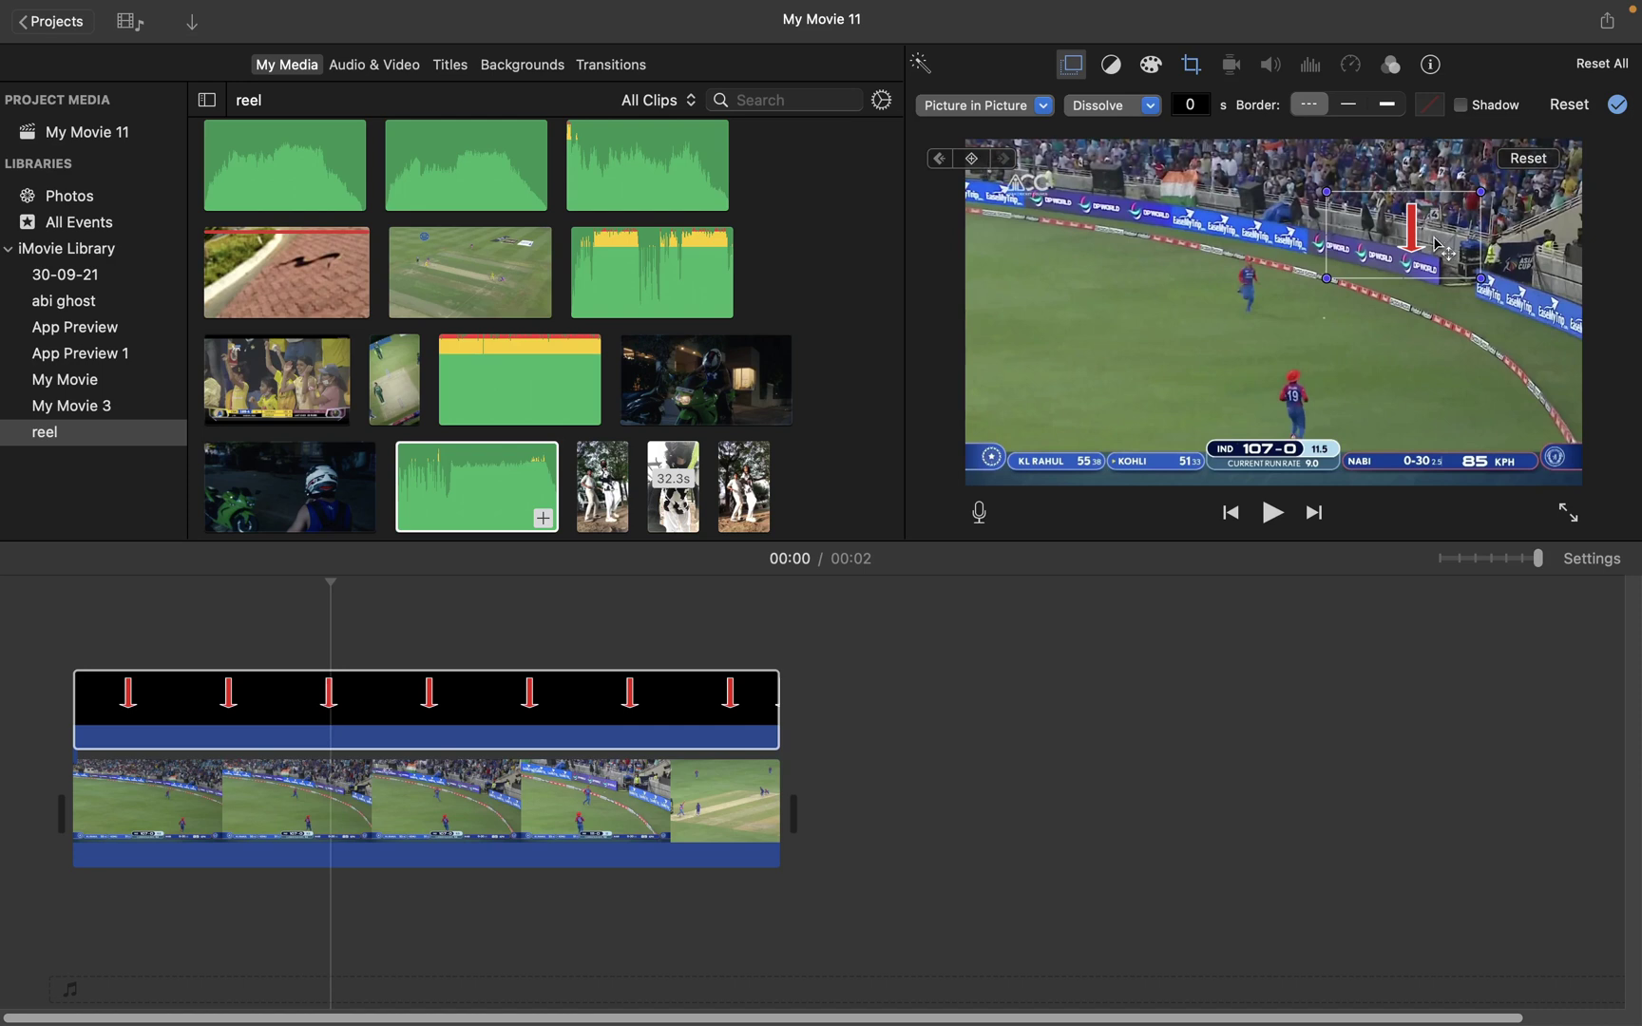
left_click_drag(1441, 247, 1271, 231)
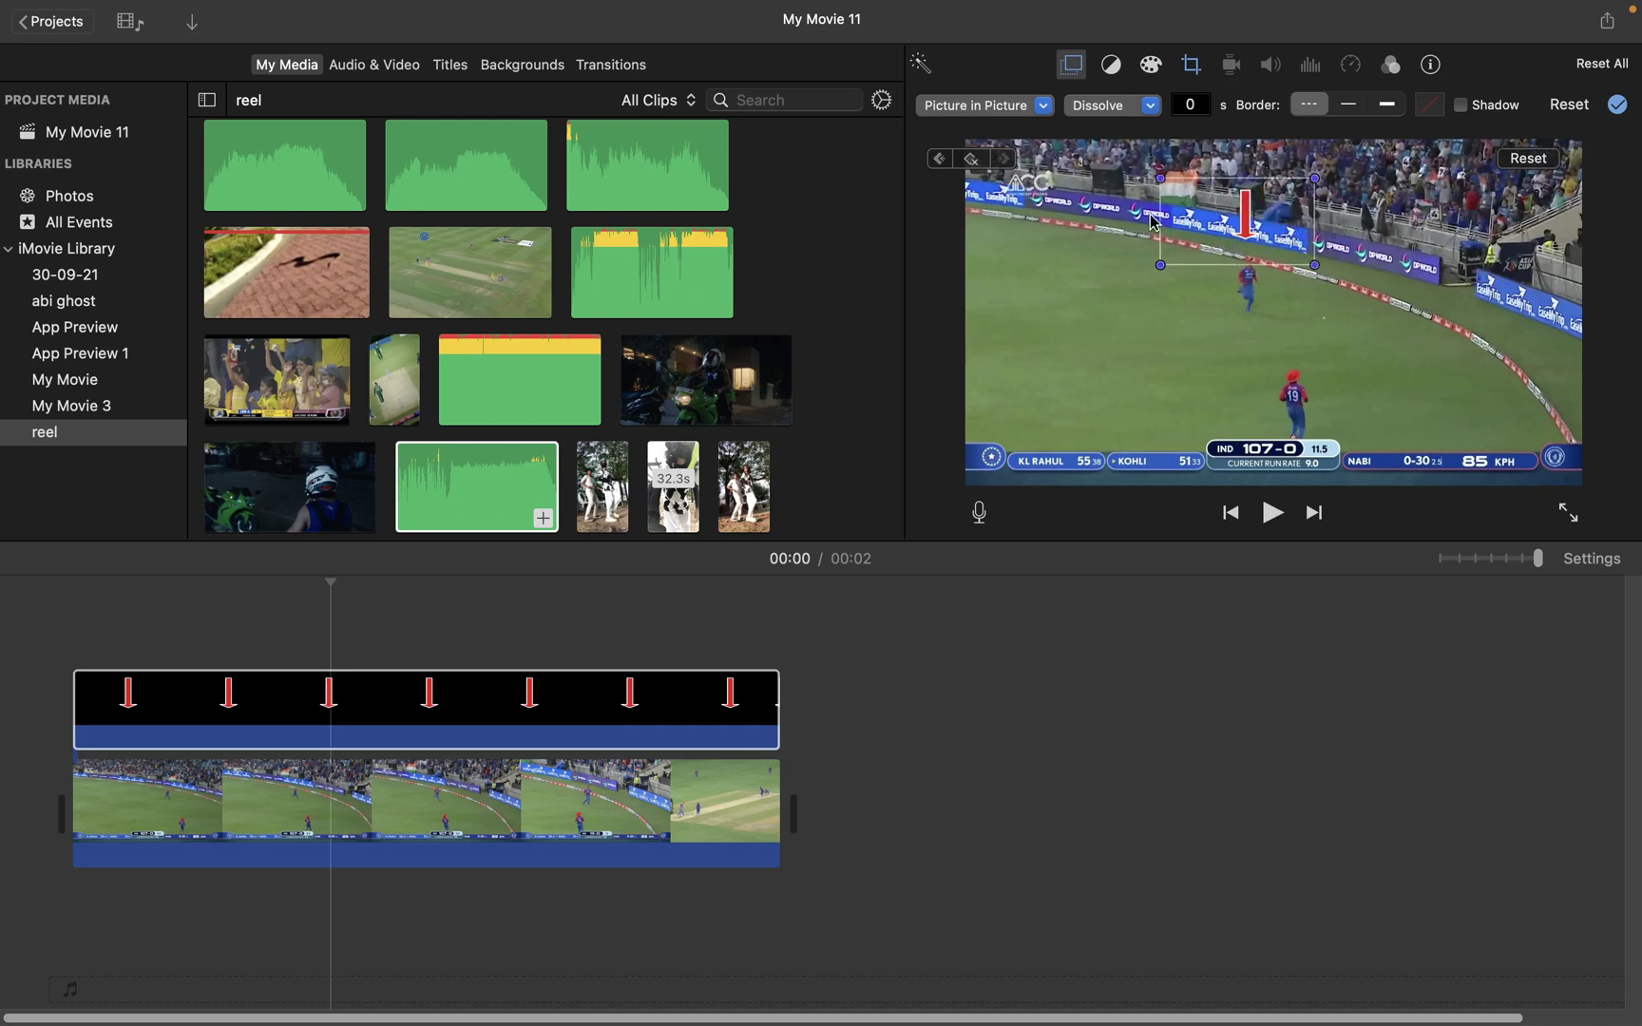
left_click(1618, 105)
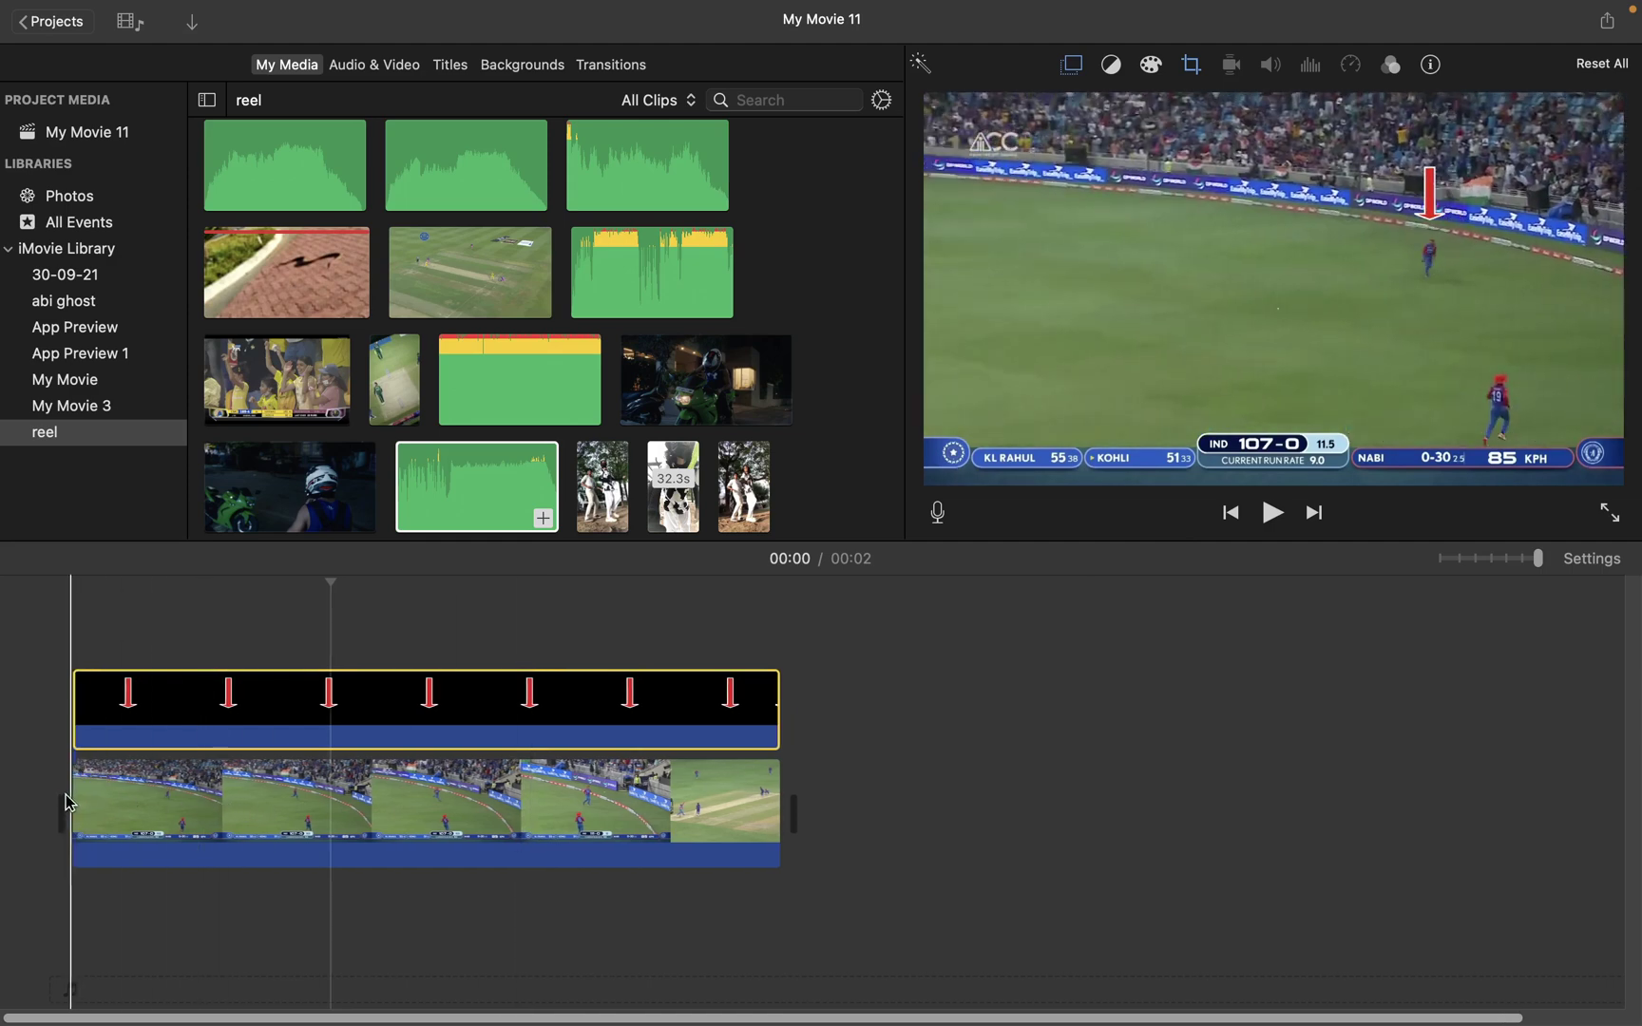
key("space")
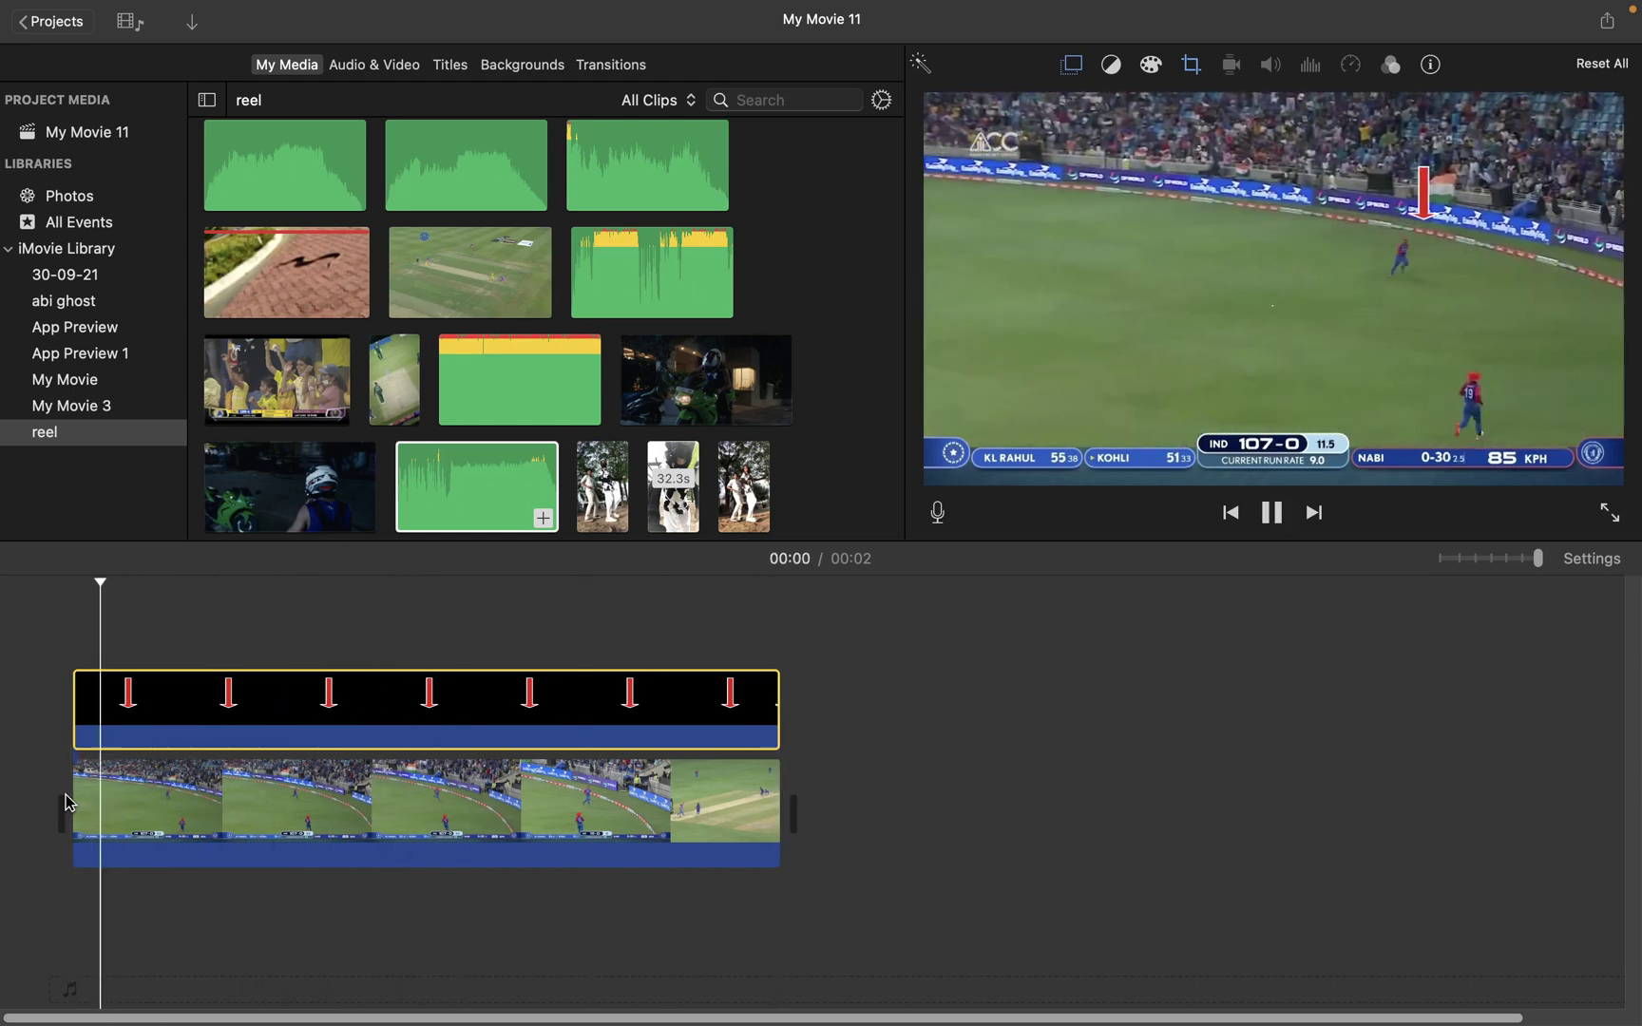
key("space")
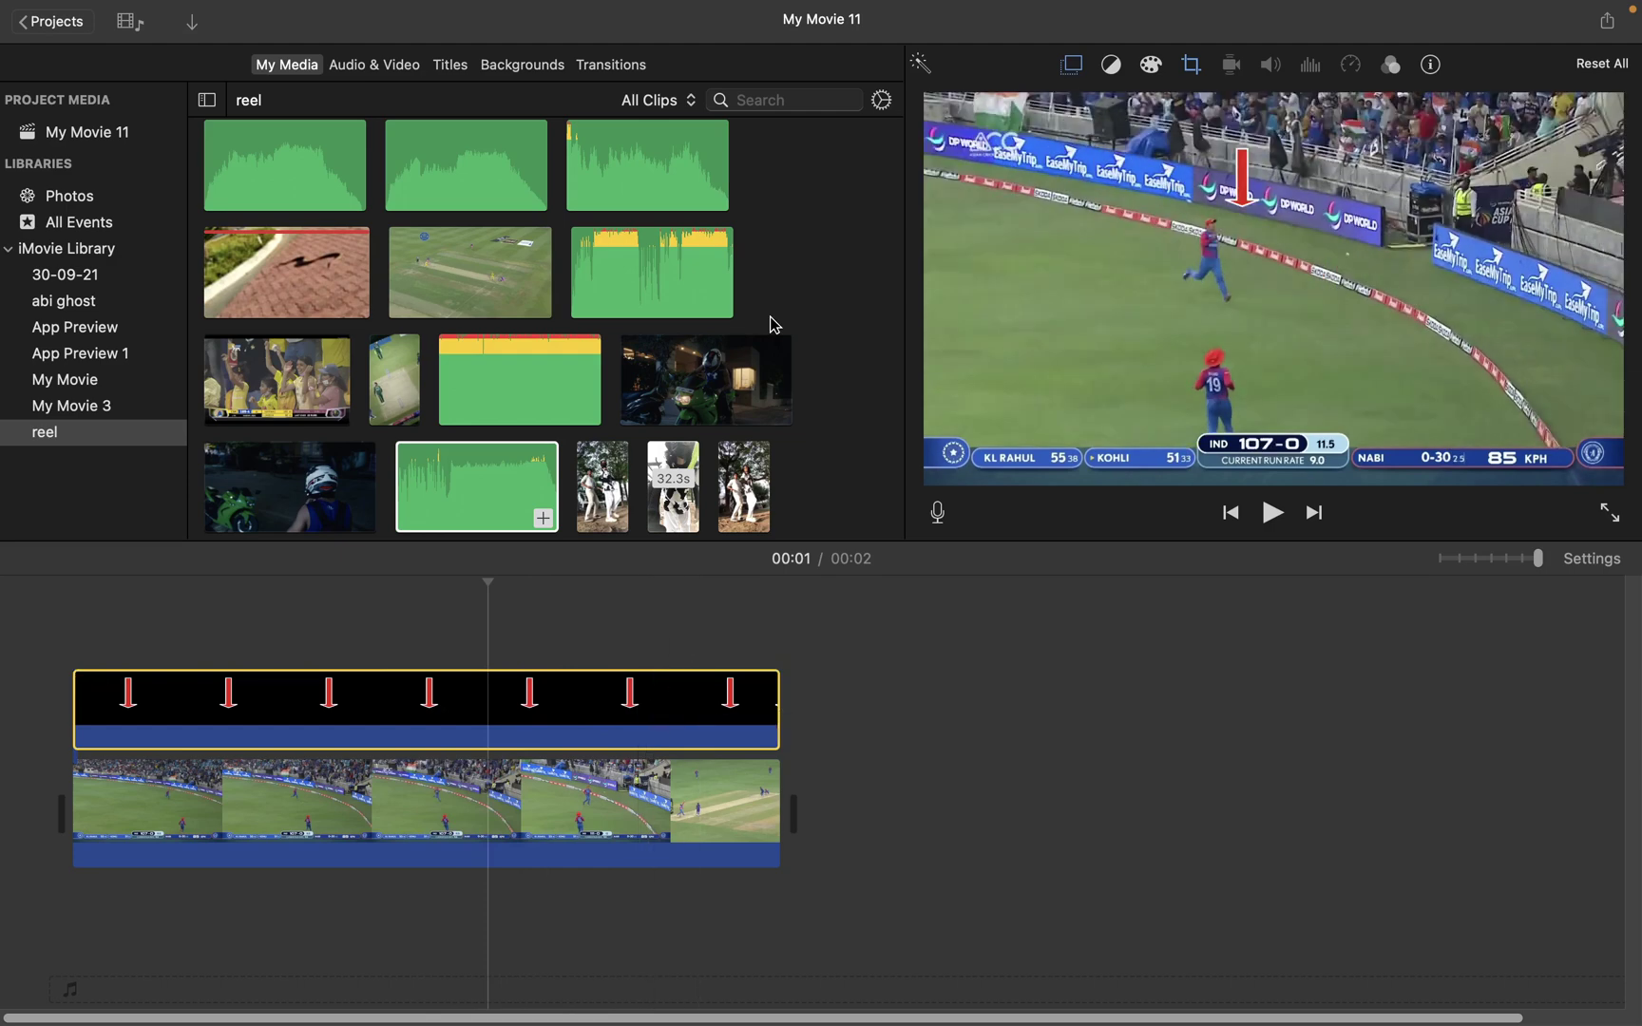
mouse_move(993, 10)
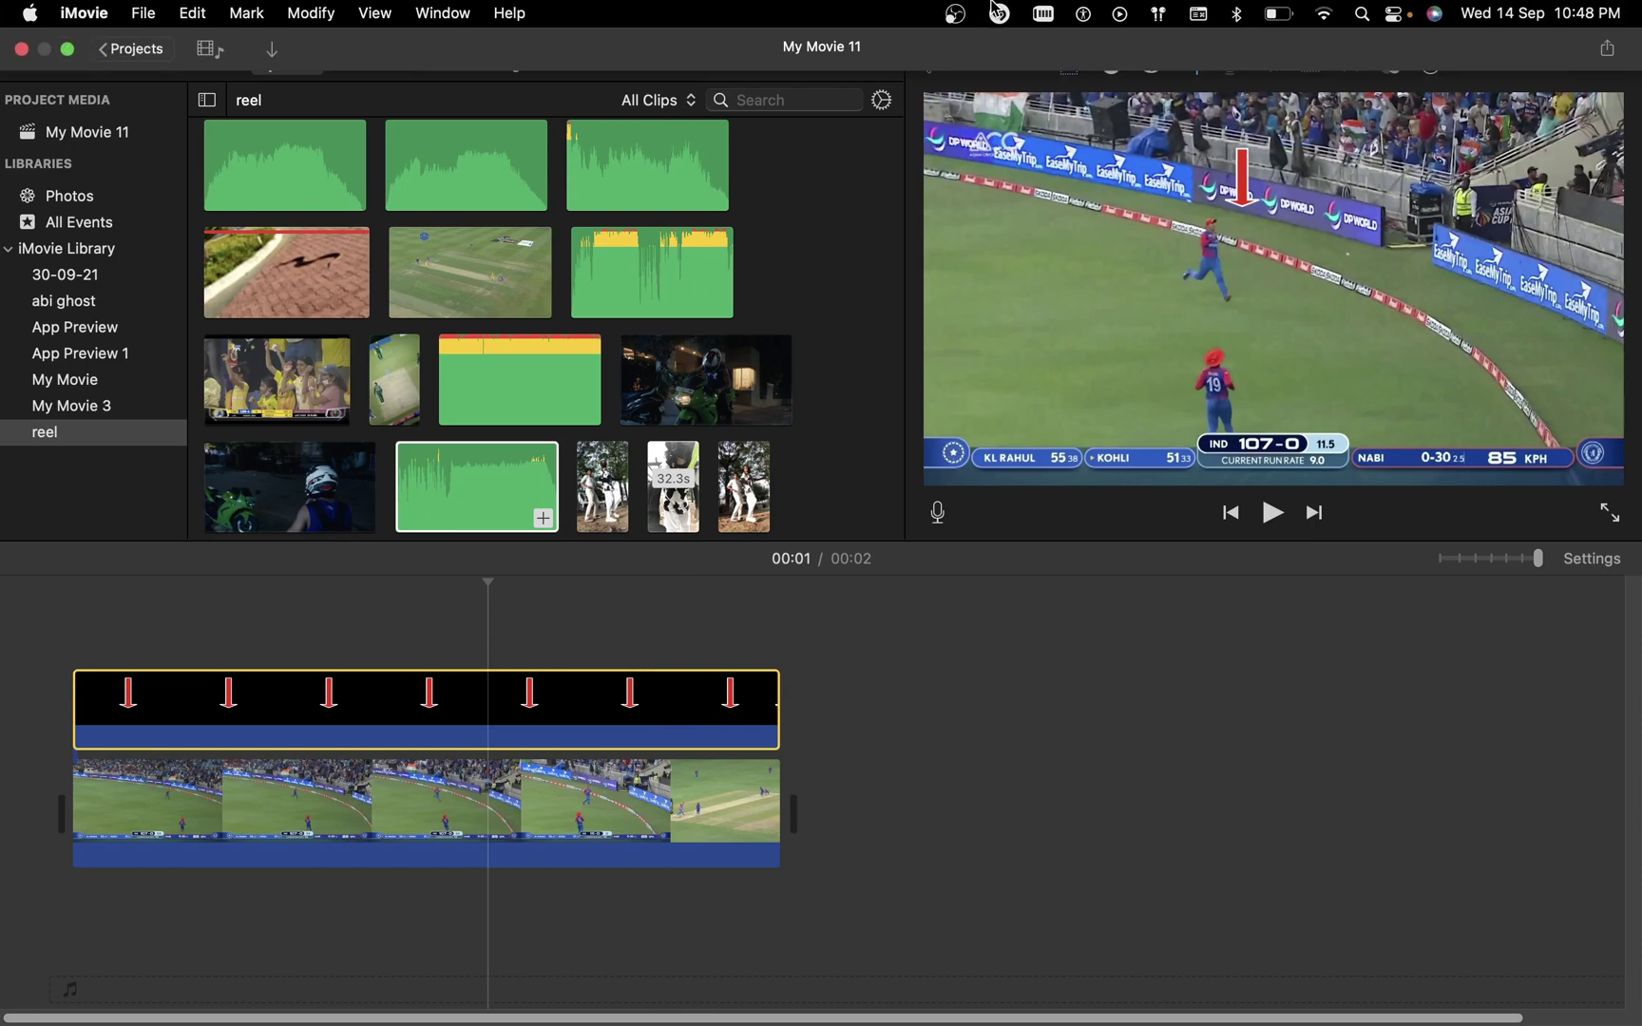